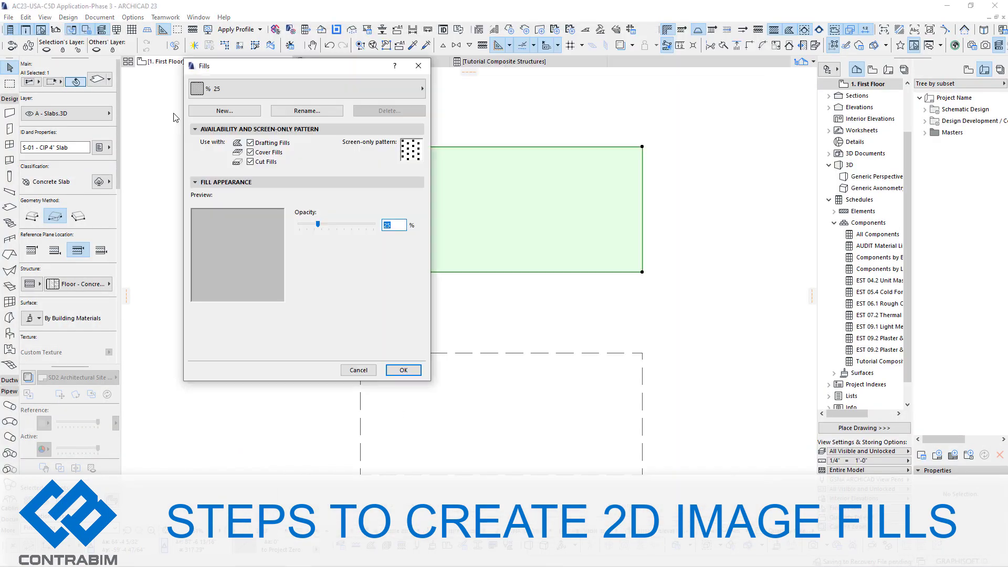
Load the floorboards picture into the image fill and rename the concrete fill Concrete Floor Image.
left_click(247, 315)
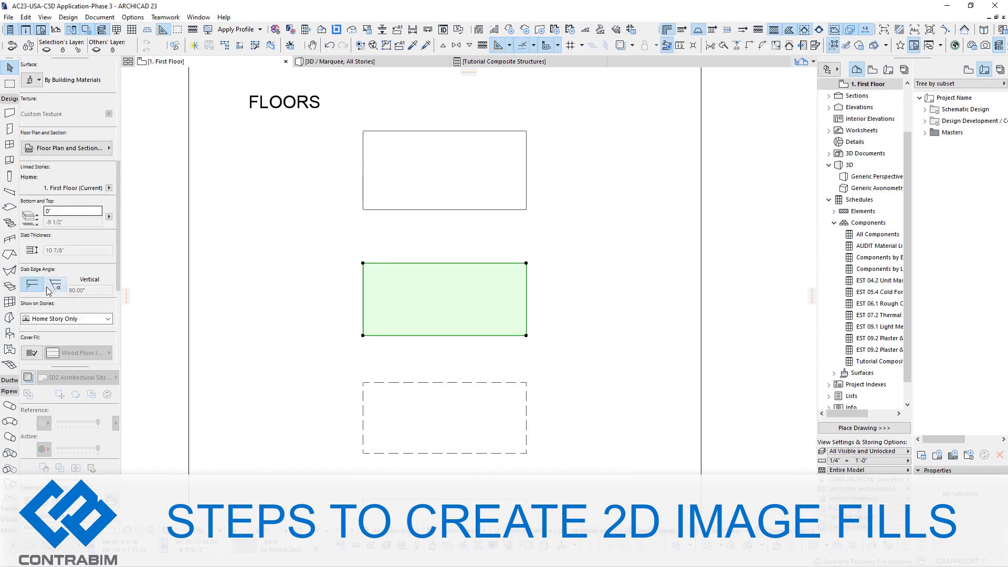
left_click(23, 228)
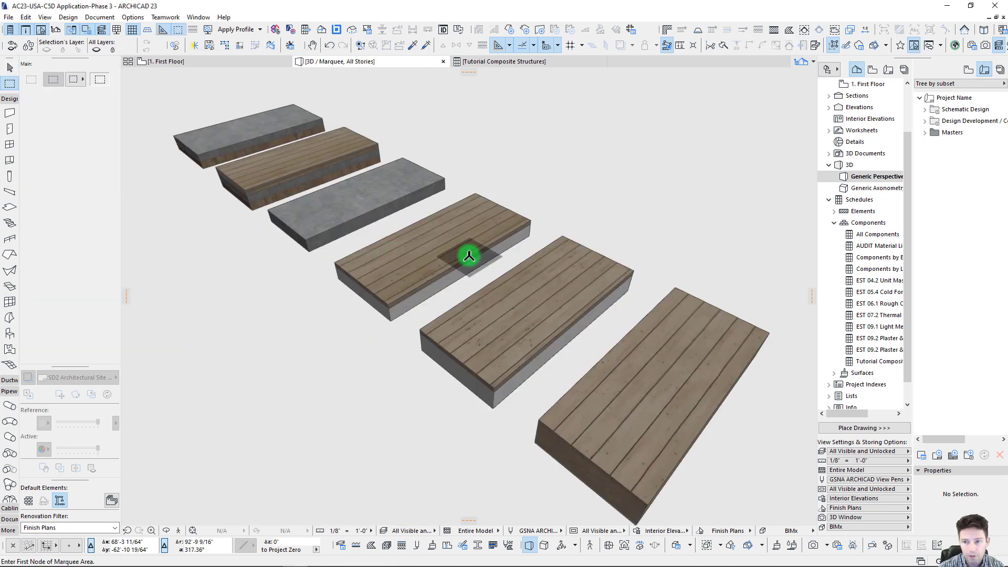
Orbit and zoom the 3D view to inspect the six concrete and wood-textured slabs.
left_click_drag(468, 256, 469, 255)
scroll(469, 256, "up", 6)
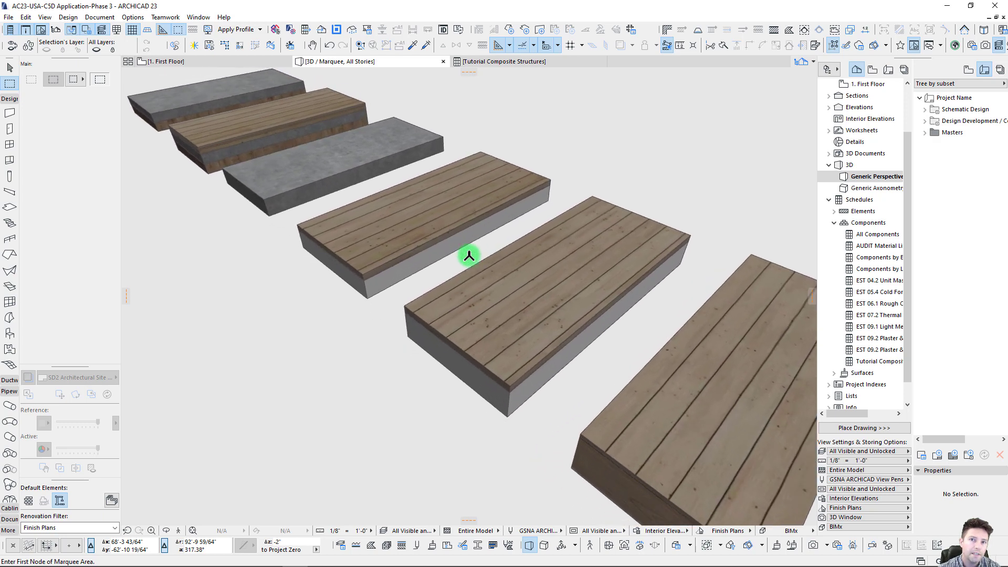
scroll(469, 256, "down", 2)
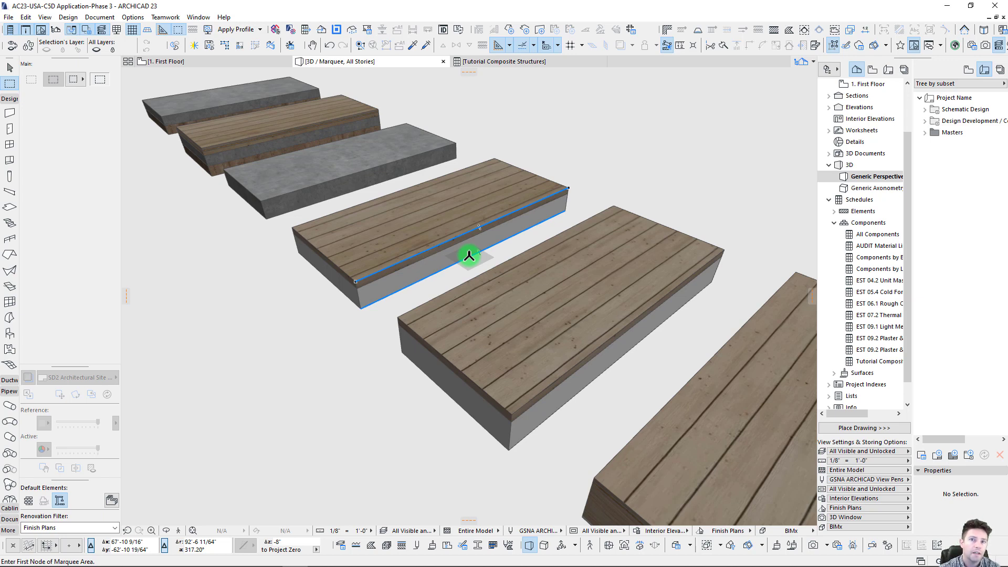
scroll(469, 256, "down", 3)
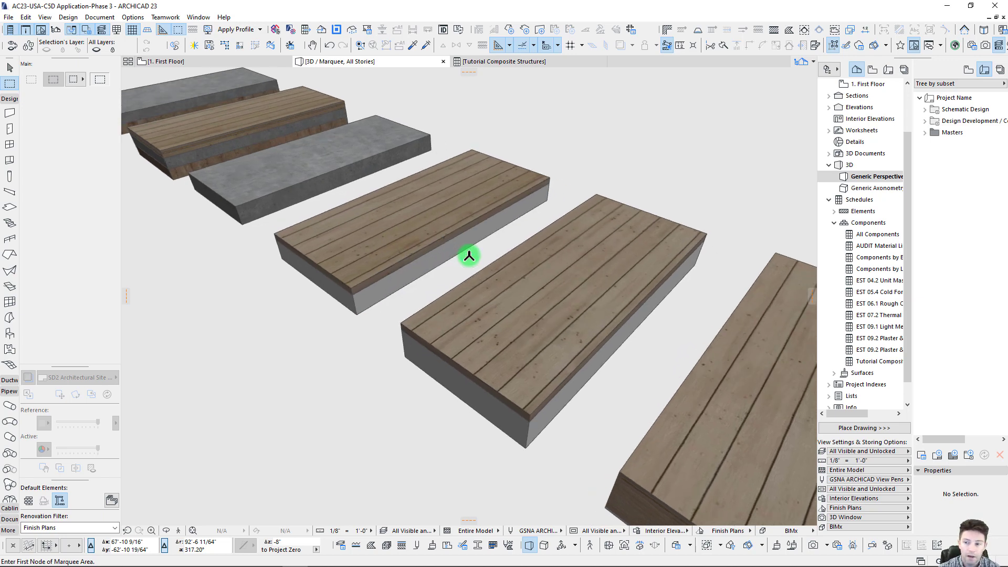
scroll(469, 255, "up", 5)
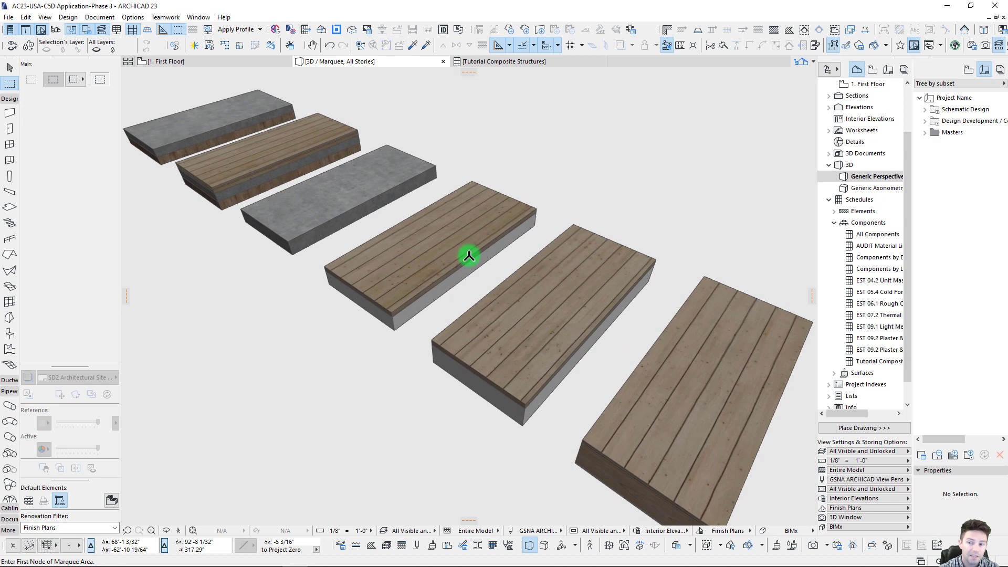
scroll(468, 255, "up", 5)
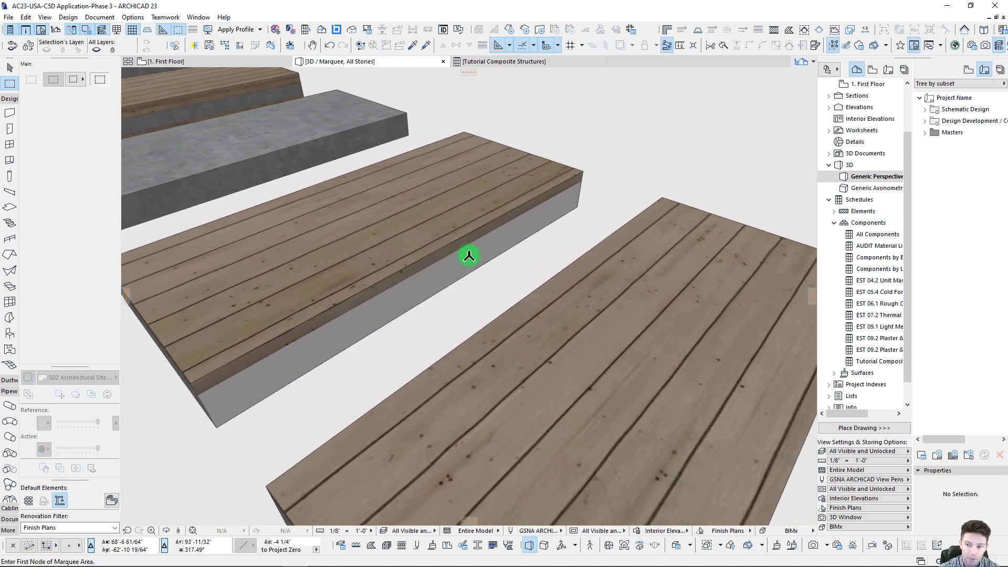
scroll(469, 256, "down", 4)
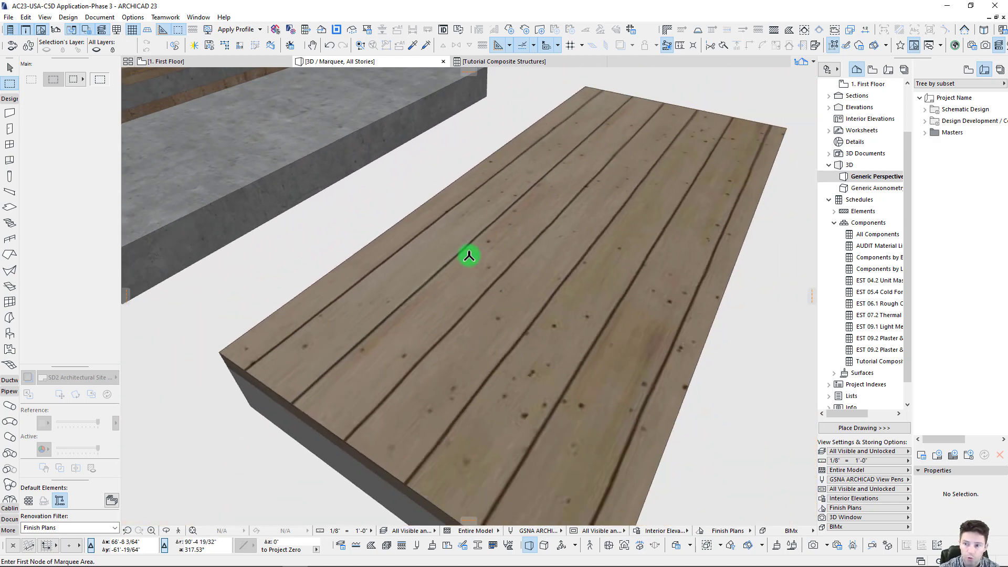
scroll(468, 256, "up", 1)
scroll(468, 256, "down", 3)
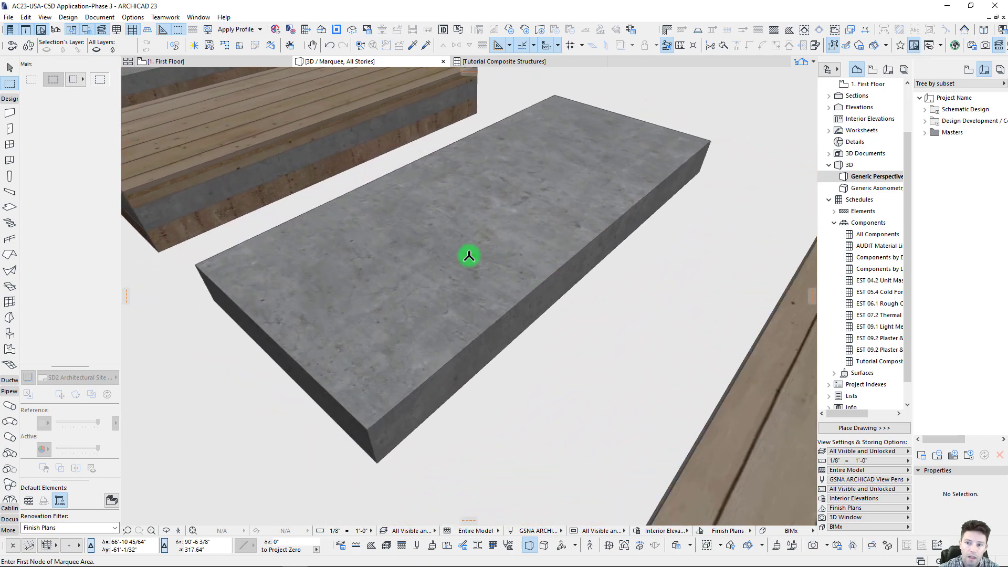
scroll(469, 256, "up", 4)
scroll(469, 255, "up", 1)
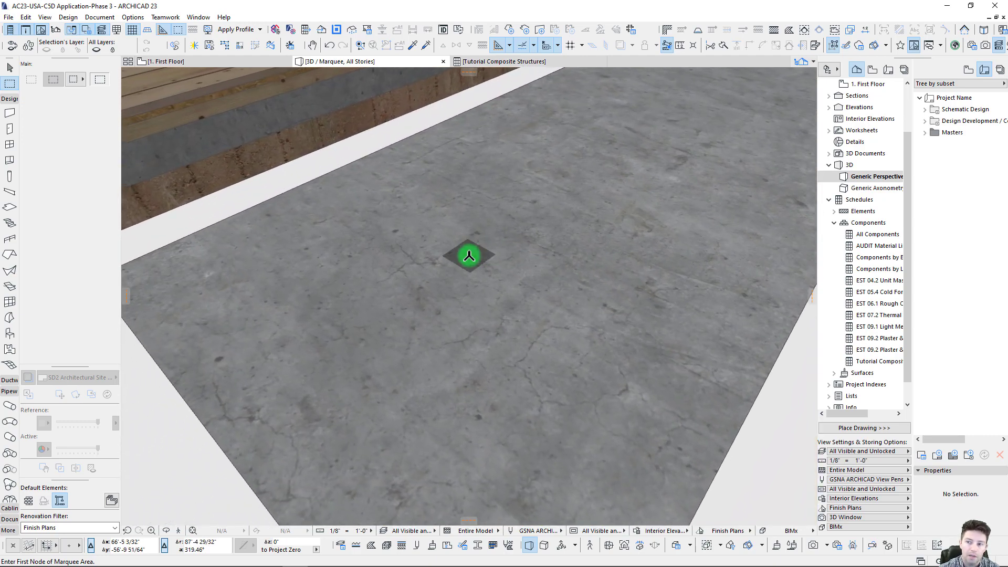
scroll(469, 256, "down", 5)
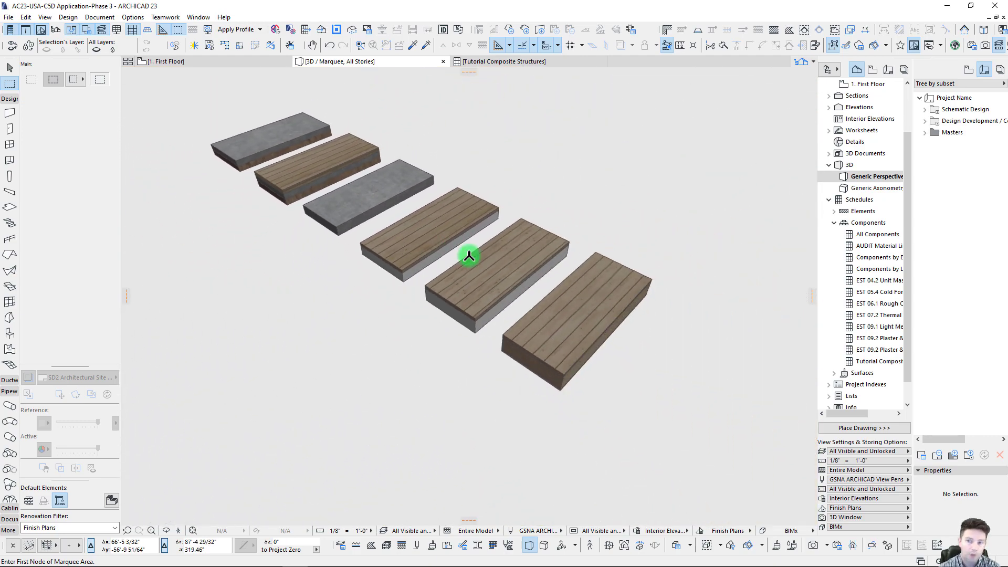
scroll(469, 255, "up", 1)
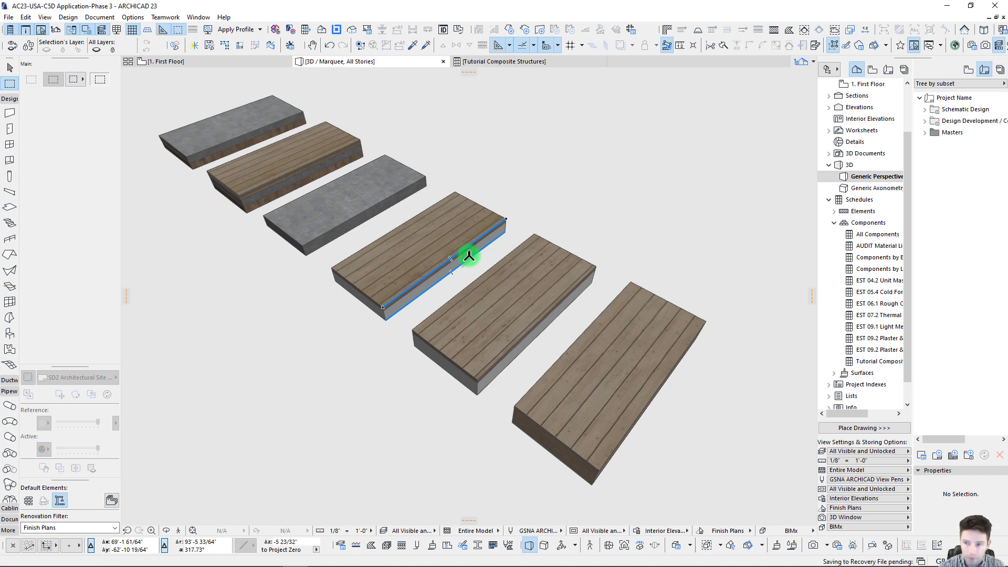
Switch from the 3D view to the 1. First Floor plan.
scroll(420, 309, "up", 5)
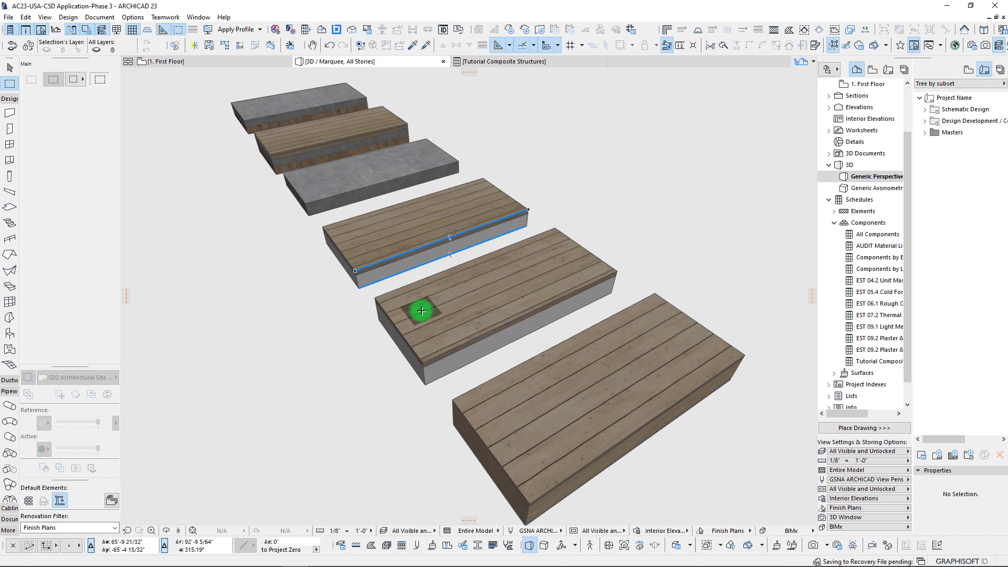
scroll(421, 310, "up", 5)
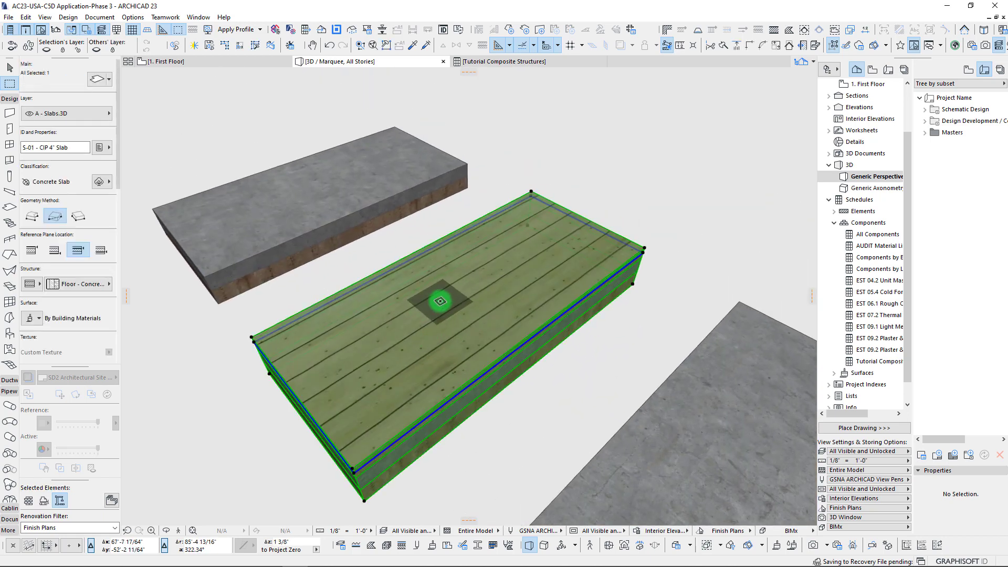
key("F2")
key("Escape")
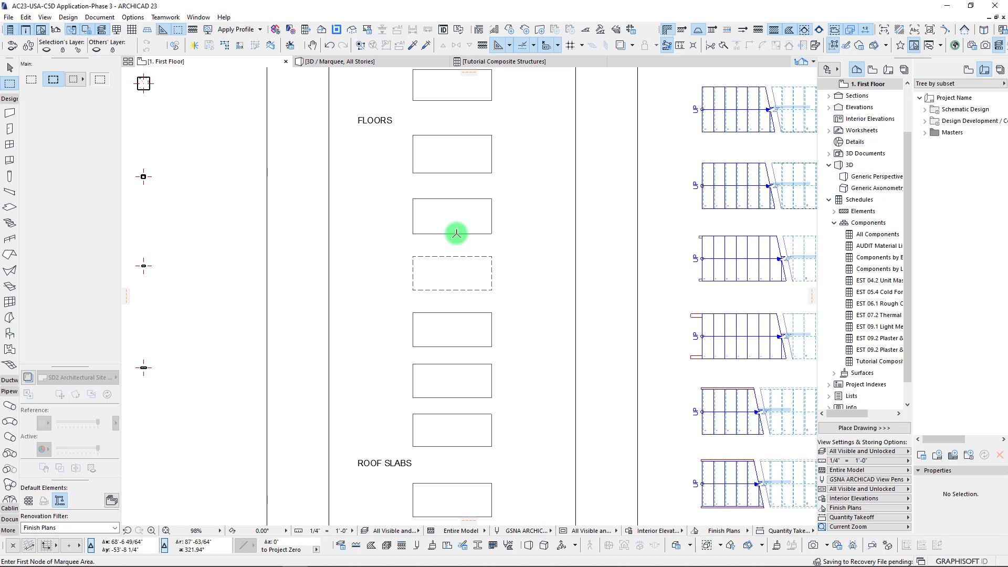
key("Escape")
Select a FLOORS slab in the plan and check its composite structure.
left_click(453, 215)
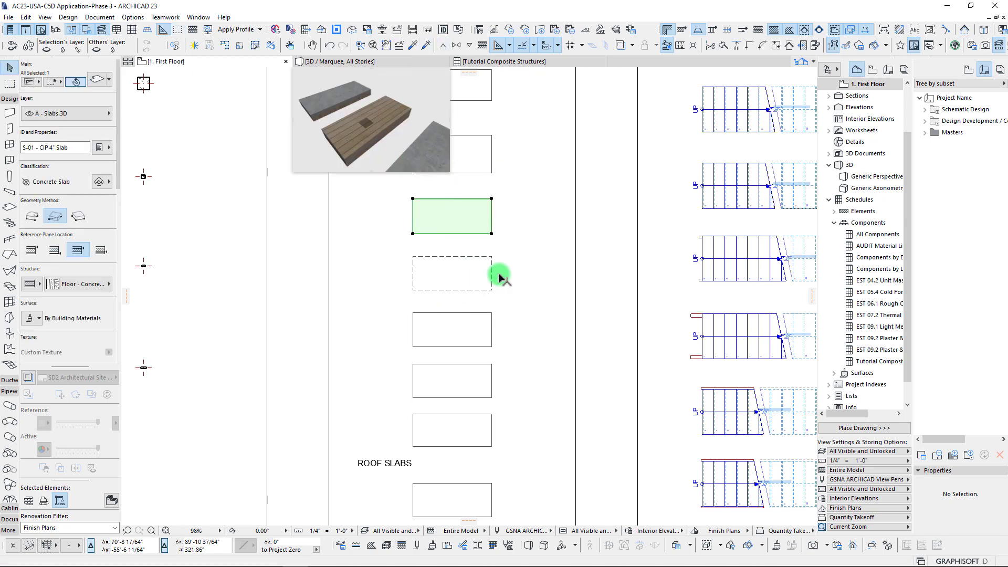
scroll(457, 200, "up", 5)
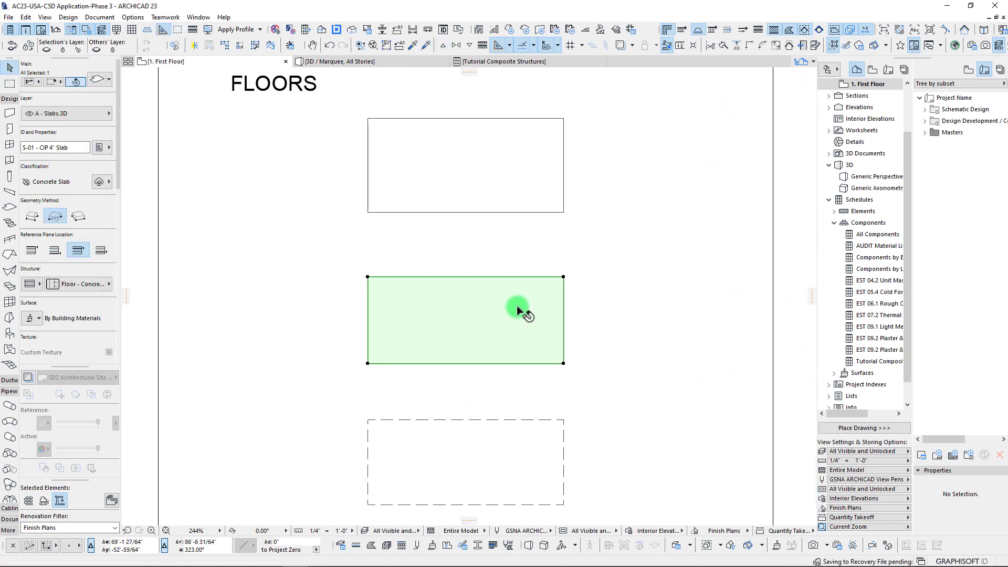
scroll(440, 212, "down", 3)
left_click(74, 288)
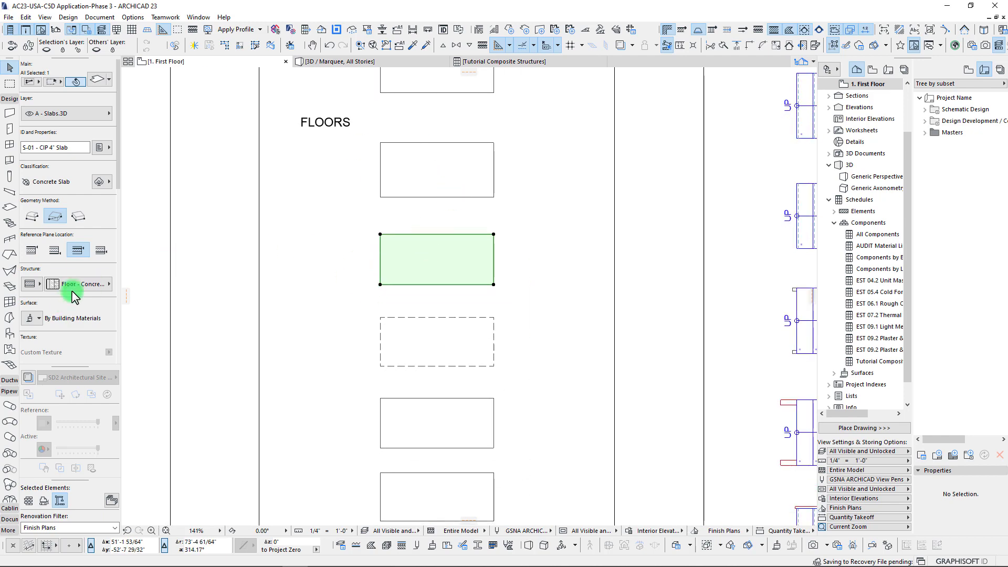
scroll(430, 269, "up", 5)
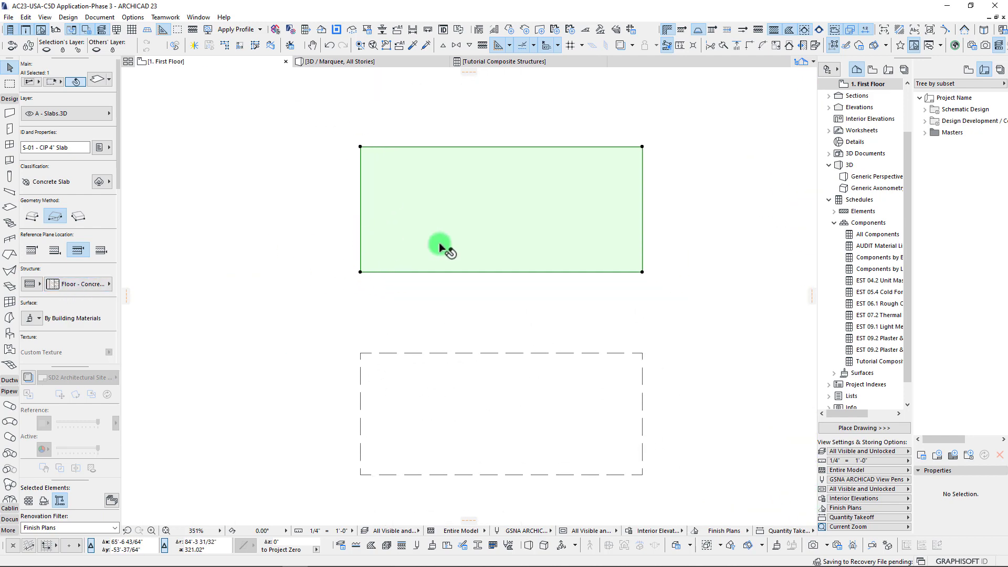
left_click(387, 545)
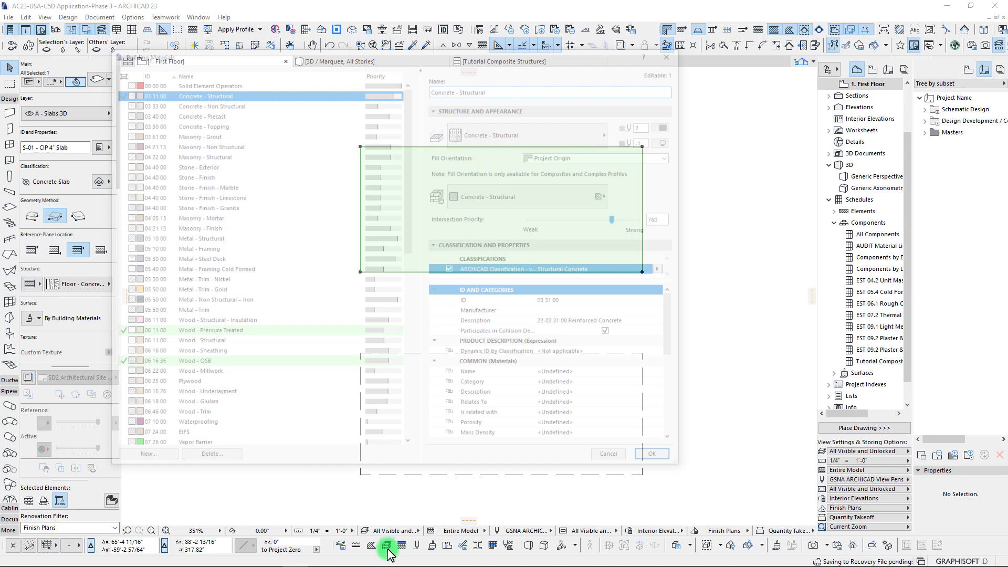
left_click_drag(405, 213, 404, 389)
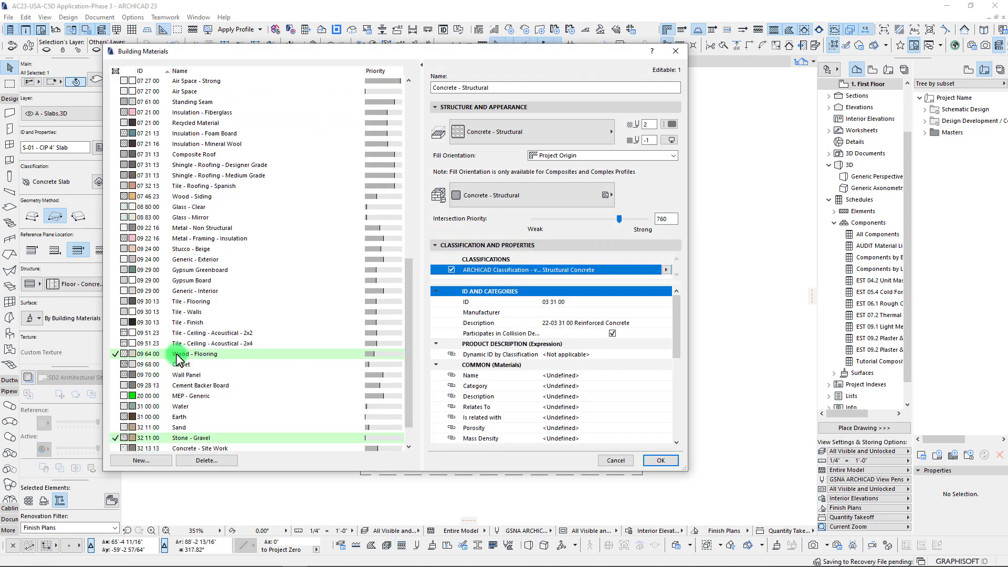
left_click(175, 359)
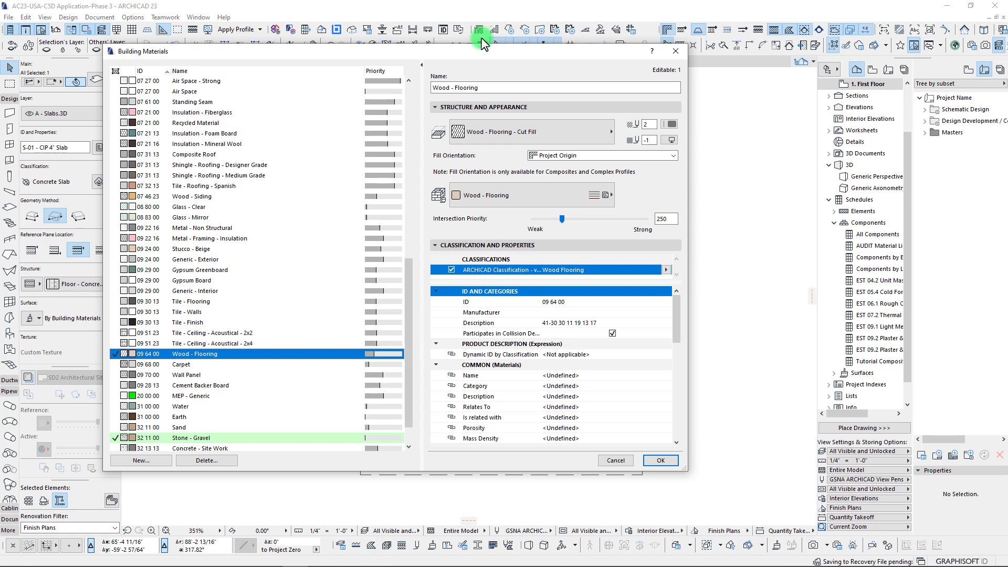
left_click_drag(481, 51, 455, 132)
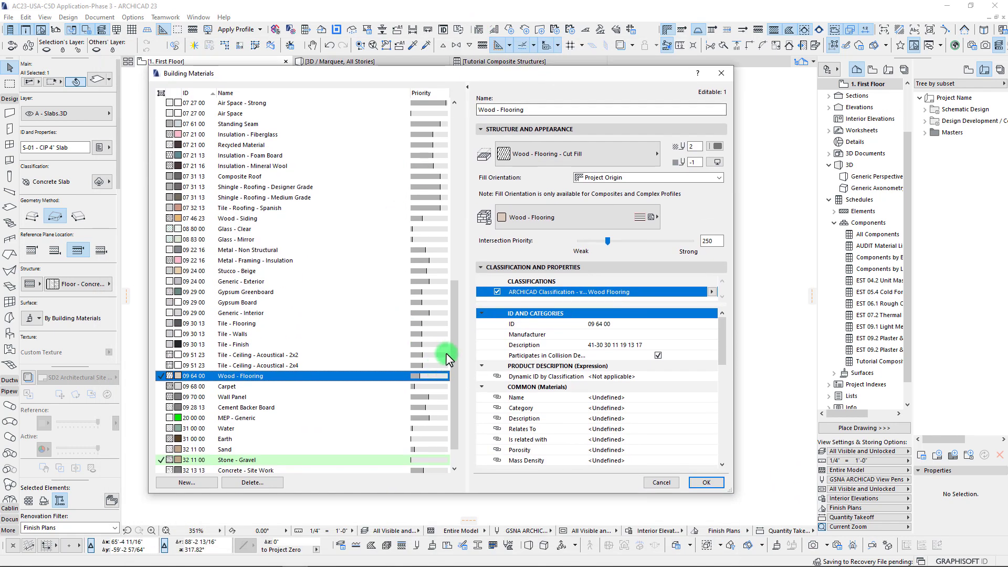
scroll(452, 398, "down", 1)
mouse_move(456, 361)
left_mouse_down()
mouse_move(466, 226)
mouse_move(443, 198)
mouse_move(449, 351)
left_mouse_up()
left_click(178, 372)
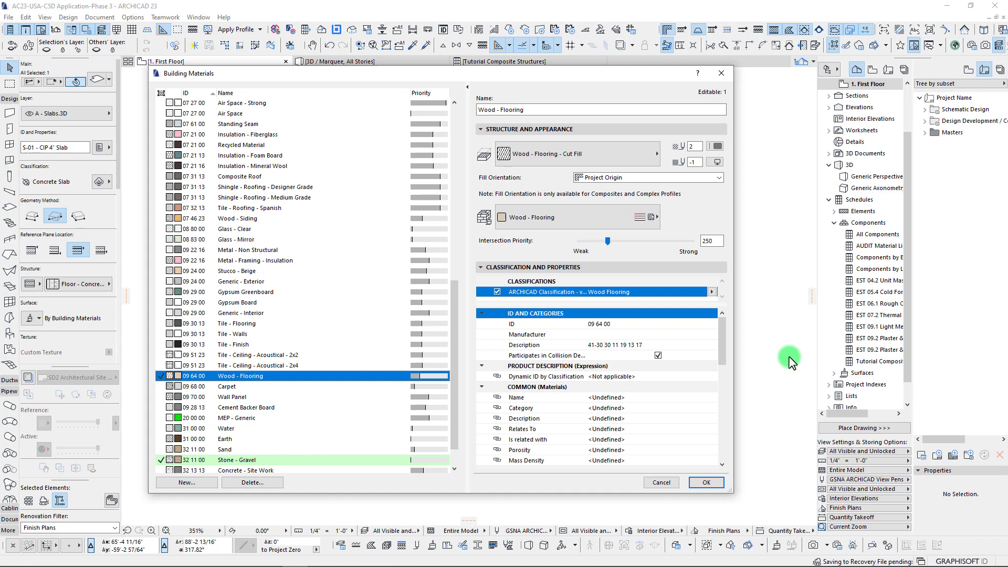
left_click(706, 482)
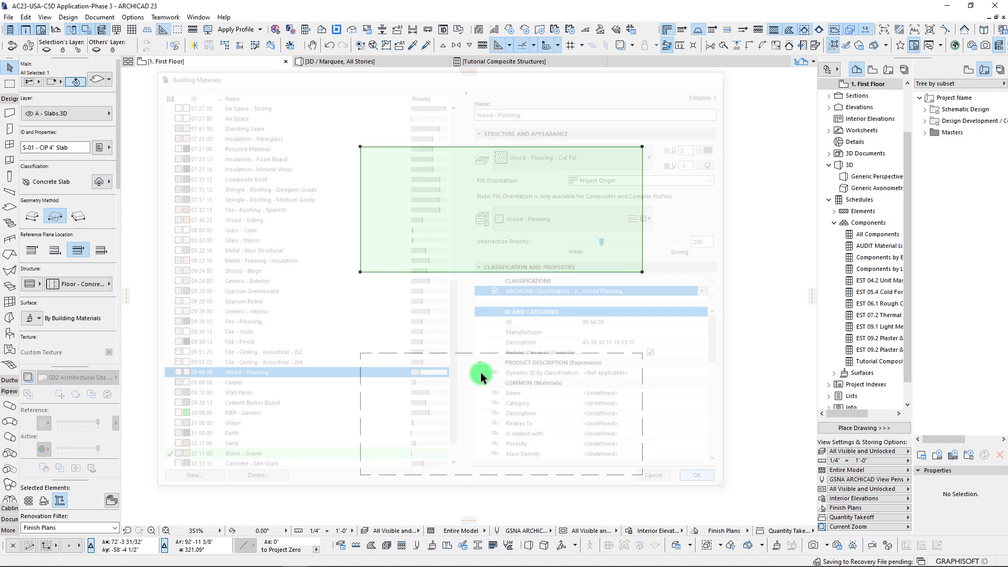
Display the Wood - Flooring surface's texture settings, then start a new snip in Snipping Tool.
left_click(433, 546)
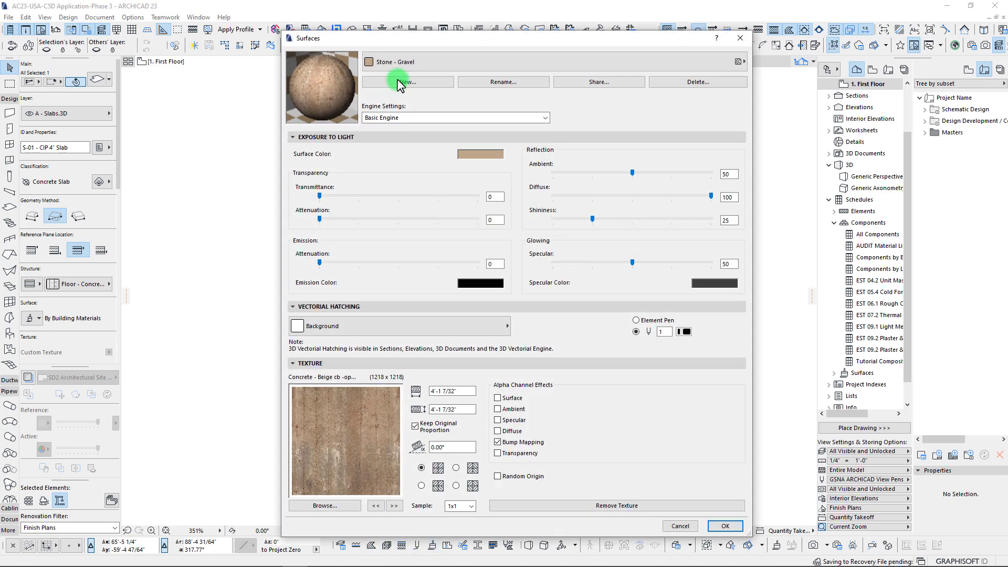
left_click(410, 63)
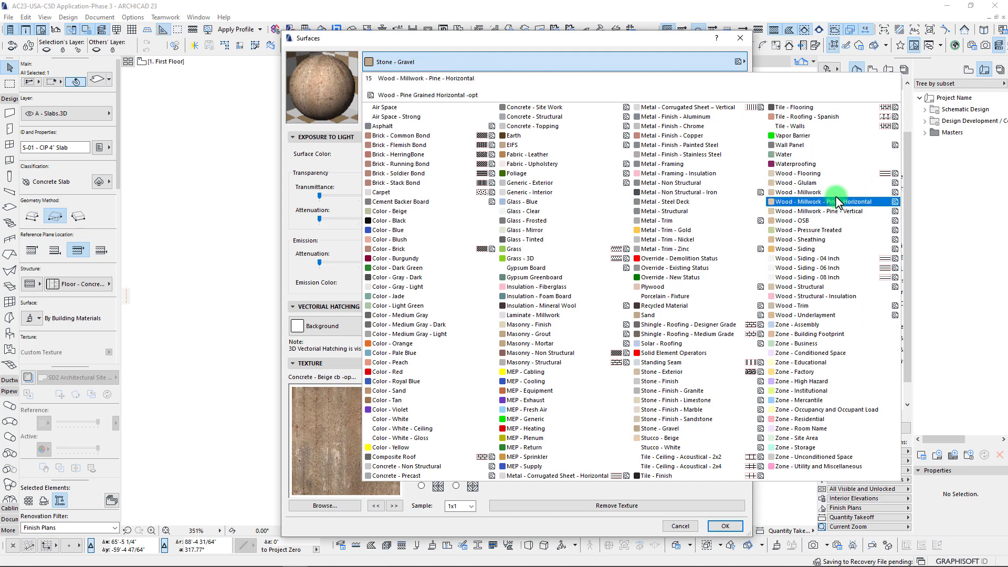
left_click(818, 173)
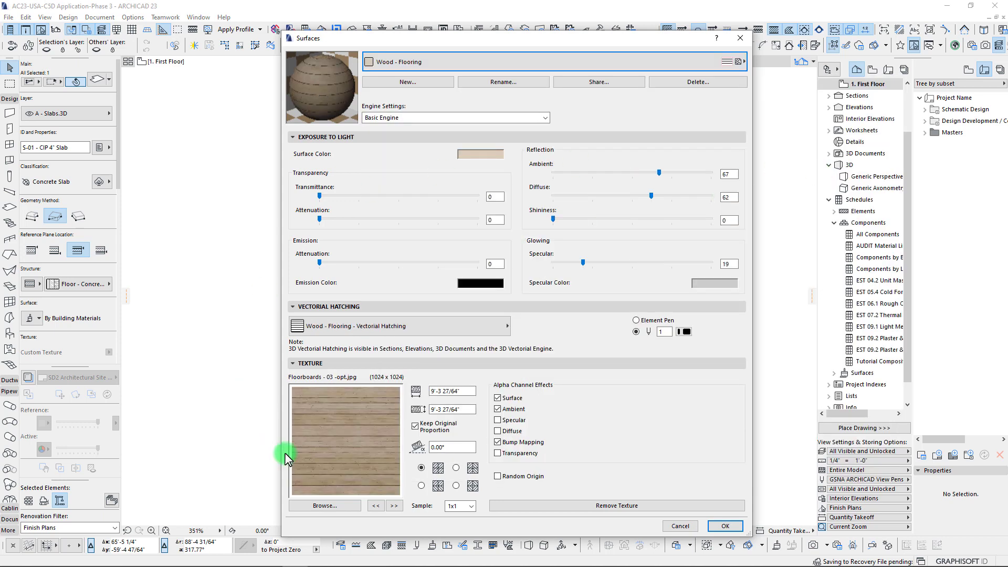
left_click(112, 557)
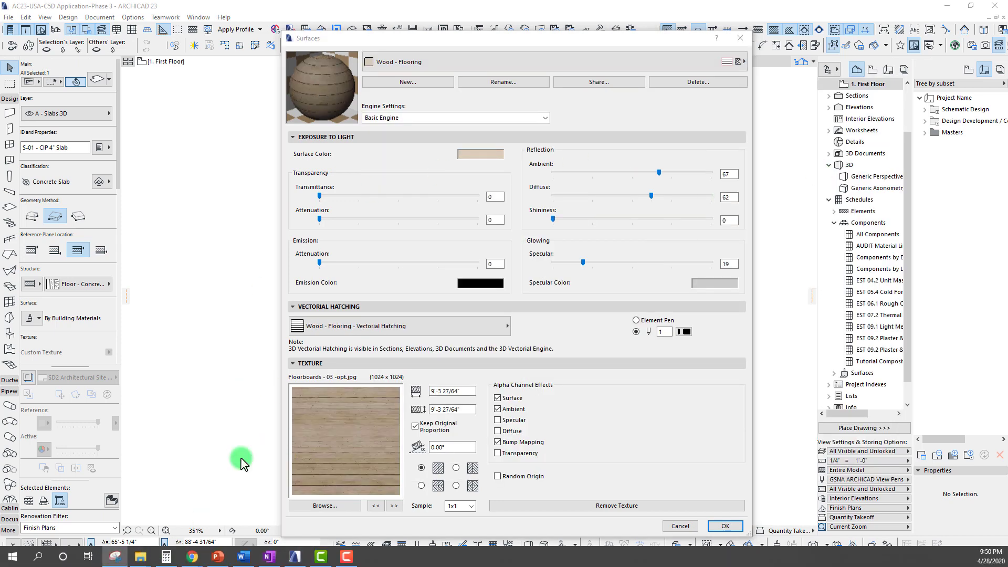
left_click(497, 102)
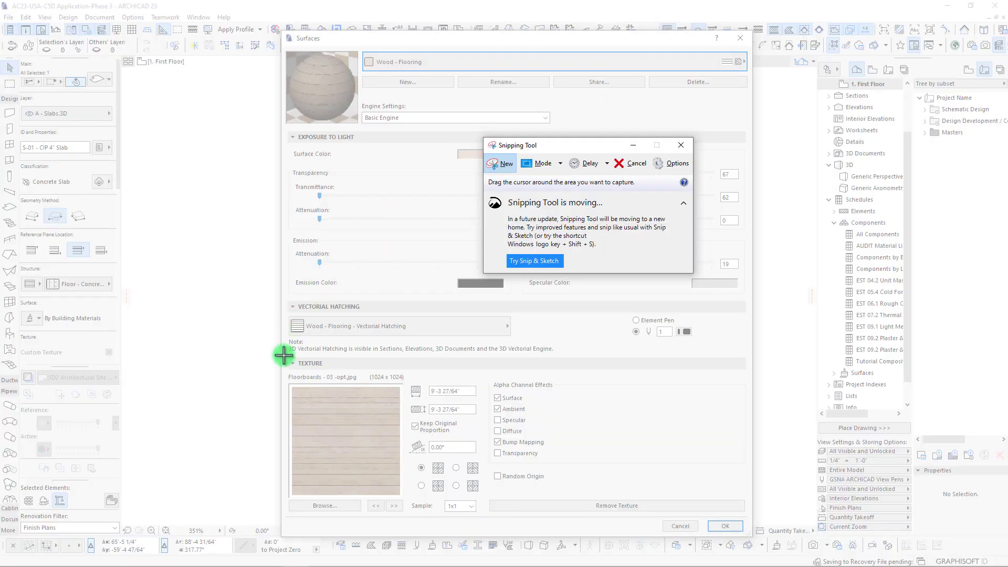
Snip the Texture panel, circling the floorboard file name and arrowing the width value in red.
left_click_drag(283, 352, 488, 522)
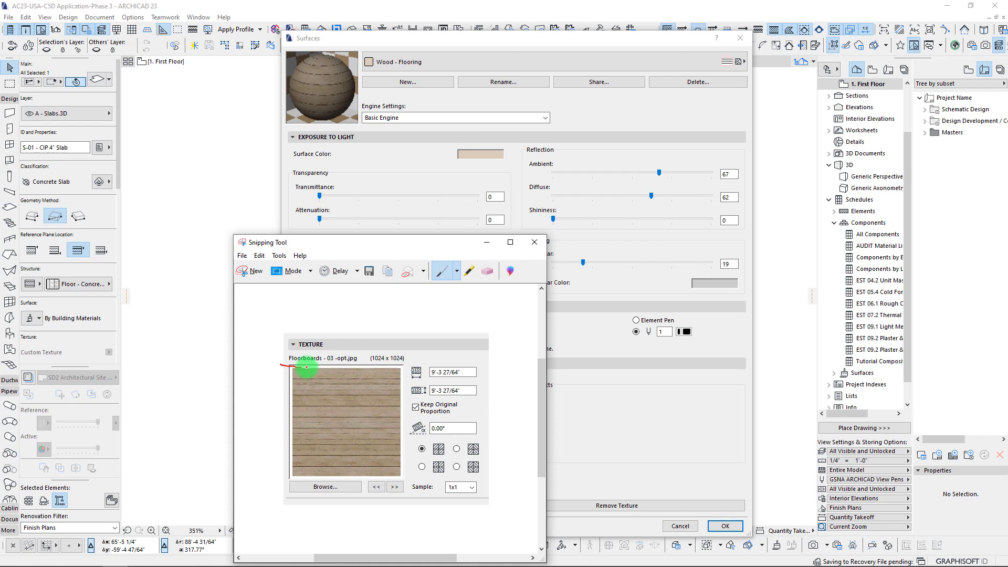
mouse_move(359, 370)
left_mouse_down()
mouse_move(336, 348)
mouse_move(276, 347)
mouse_move(284, 365)
left_mouse_up()
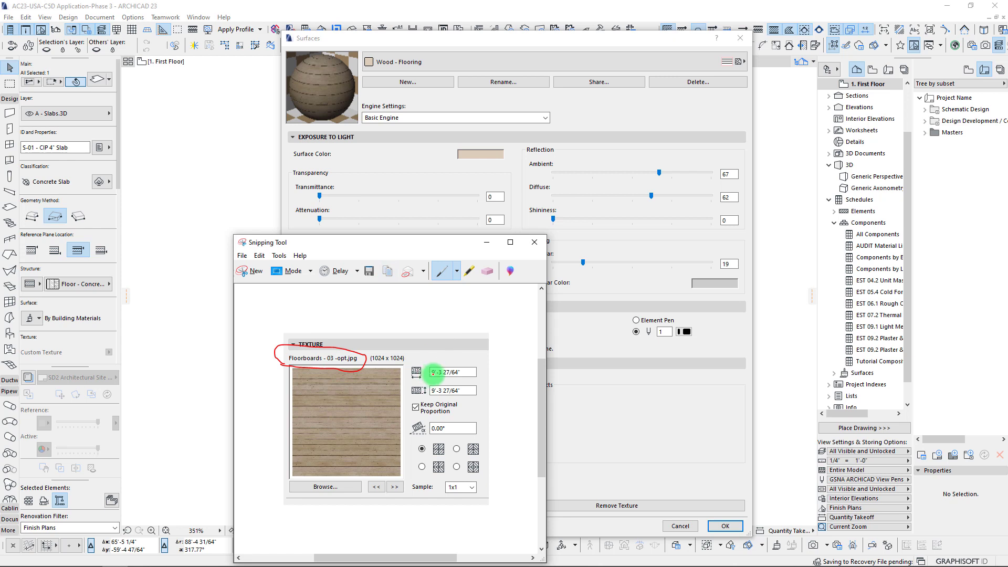
left_click_drag(524, 331, 478, 373)
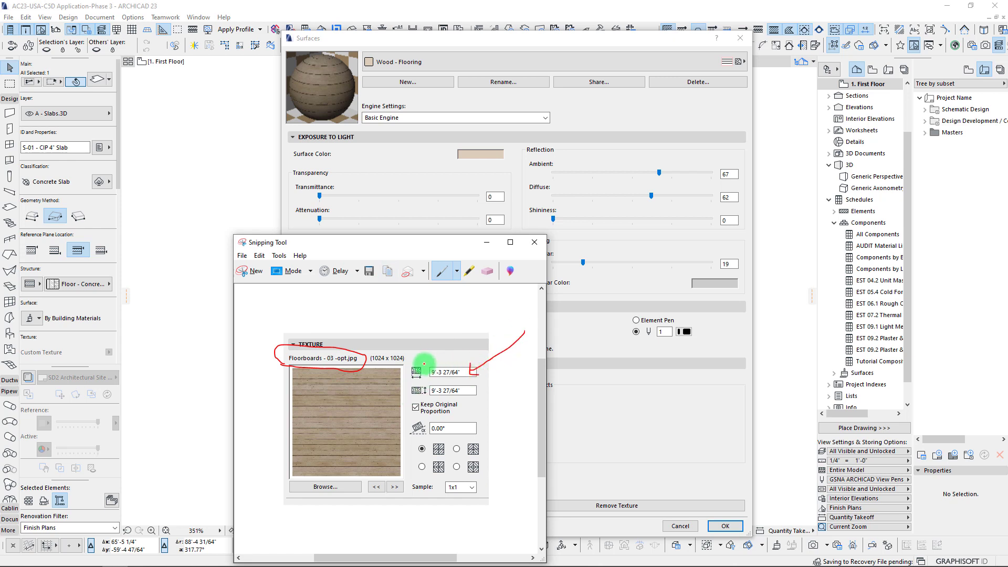
left_click_drag(434, 242, 397, 178)
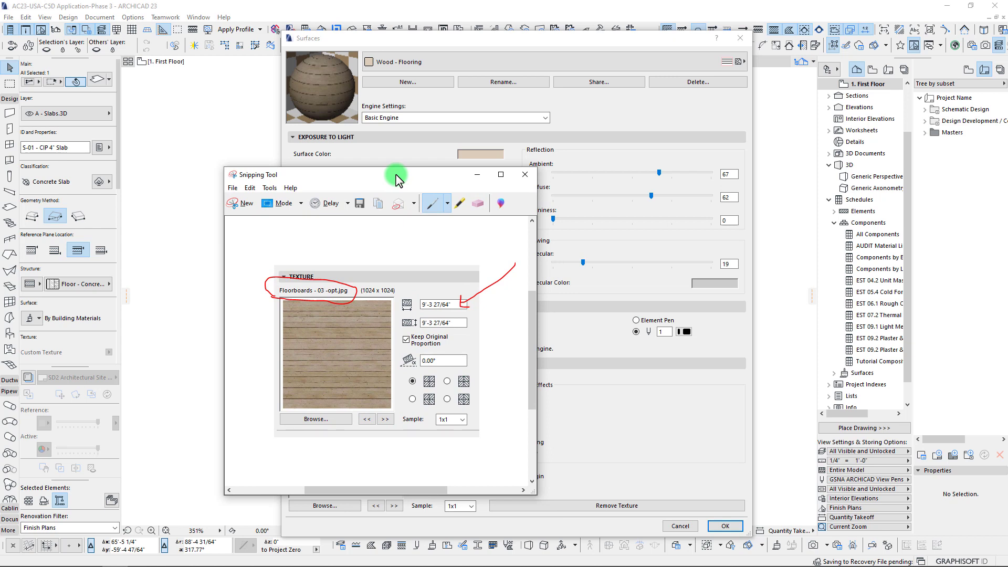
left_click_drag(434, 181, 391, 168)
Select the texture width value and close the Surfaces settings with OK.
left_click(435, 162)
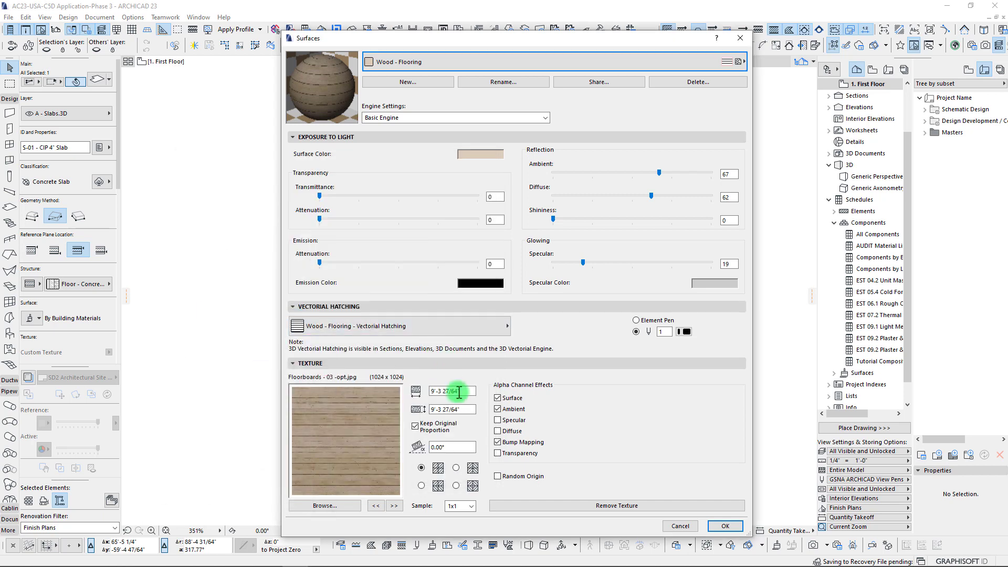
left_click(467, 391)
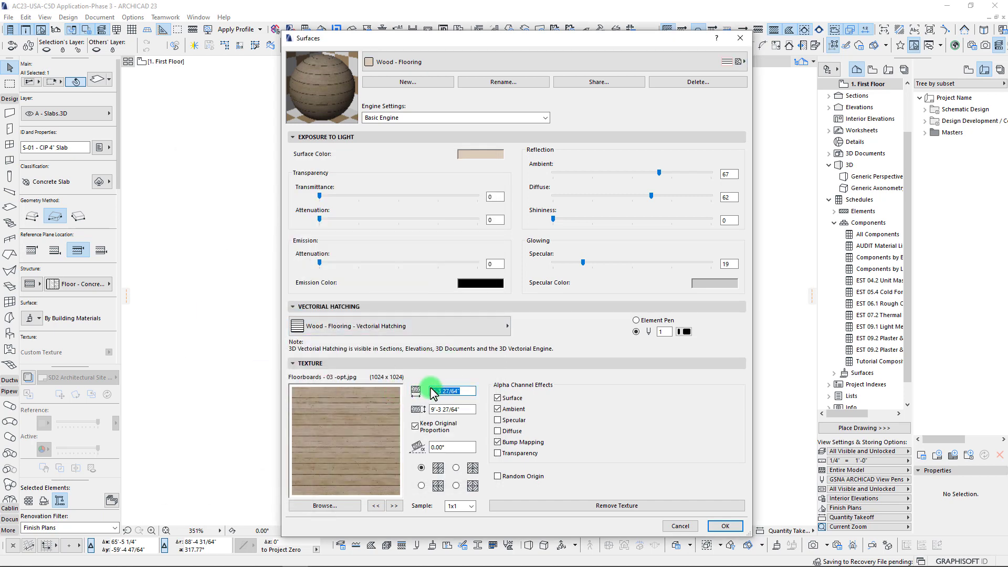
left_click_drag(432, 392, 465, 391)
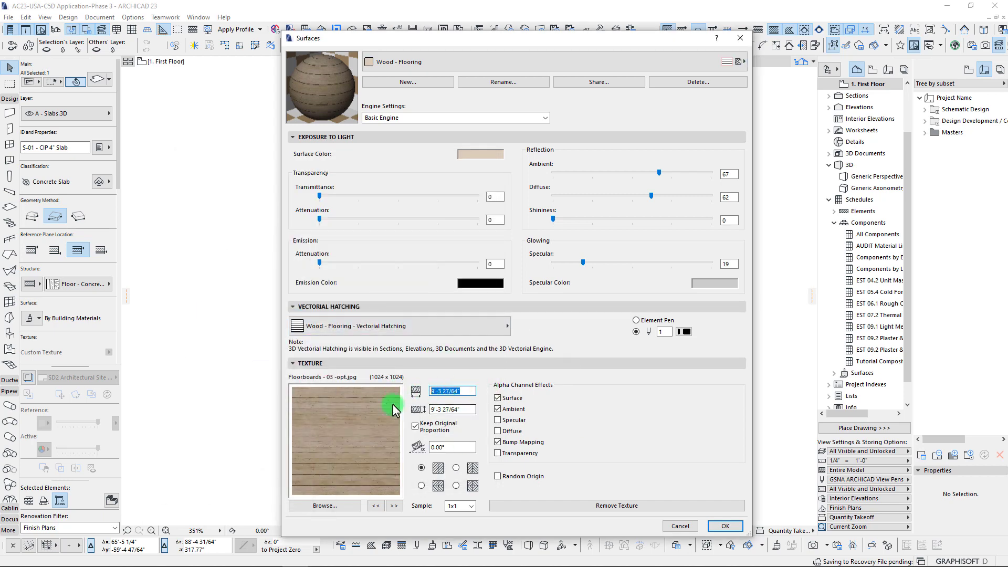
left_click(716, 524)
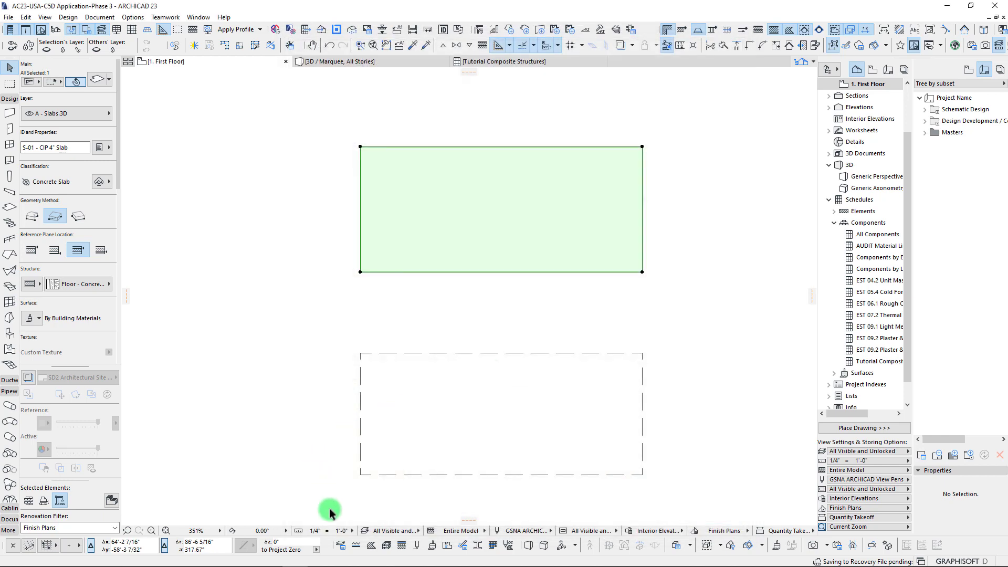
Create a new fill of type Image fill in the Fill Types settings.
left_click(371, 547)
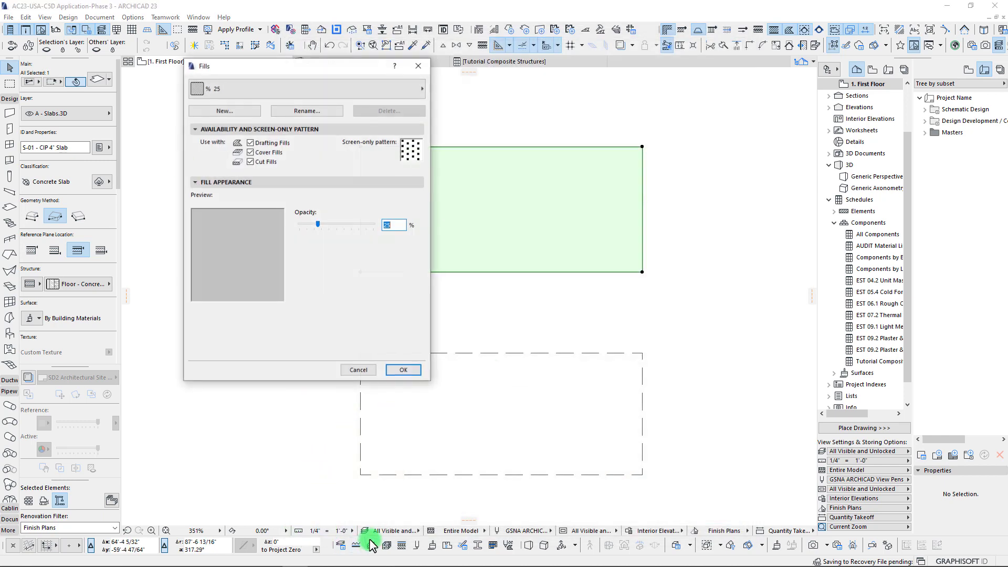
left_click(244, 96)
left_click(225, 108)
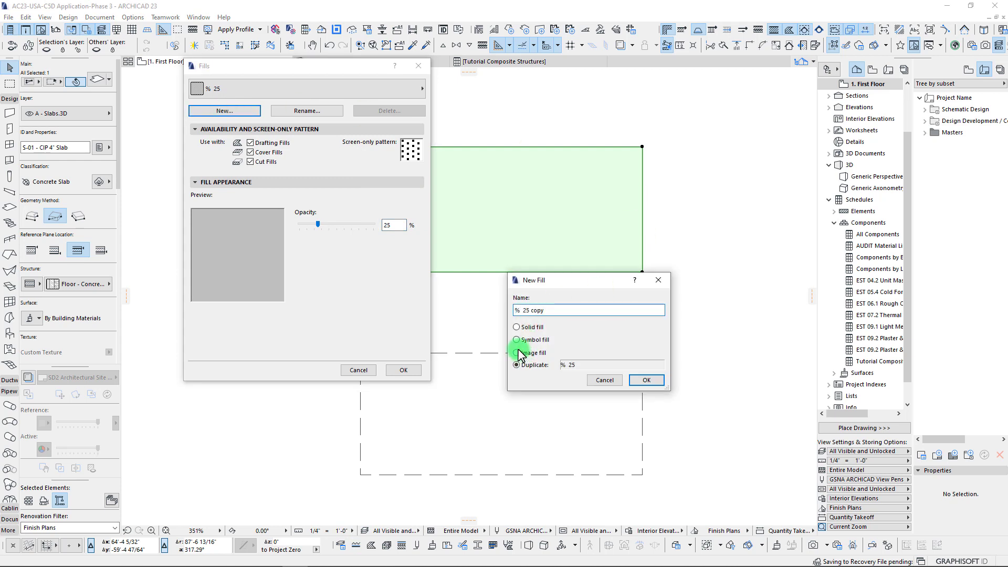
left_click(517, 353)
left_click(641, 380)
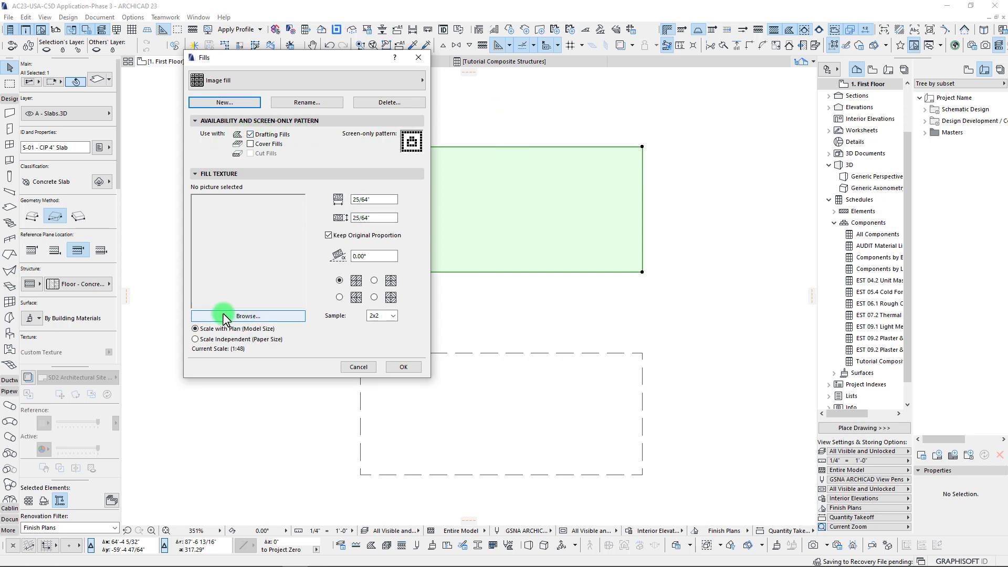
Load Floorboards - 03 -opt.jpg from ARCHICAD Library 23's Wooden Flooring textures into the image fill.
left_click(239, 316)
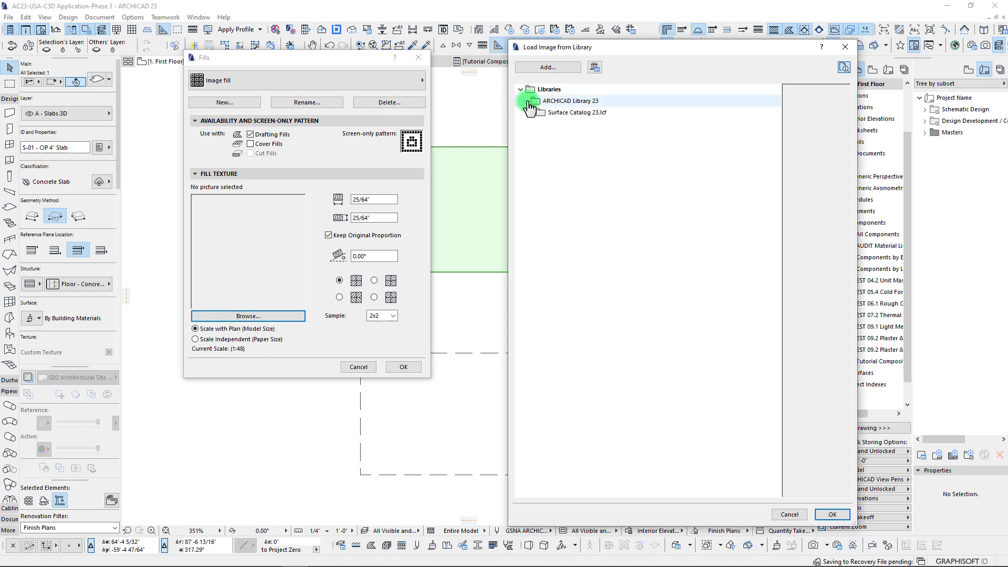
left_click(531, 112)
left_click(536, 124)
left_click(541, 135)
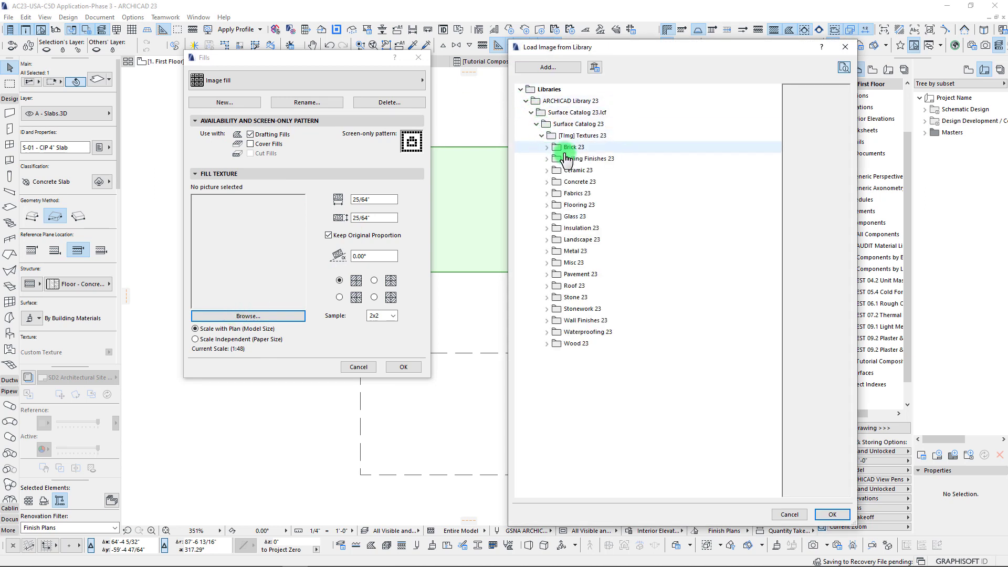
left_click(546, 204)
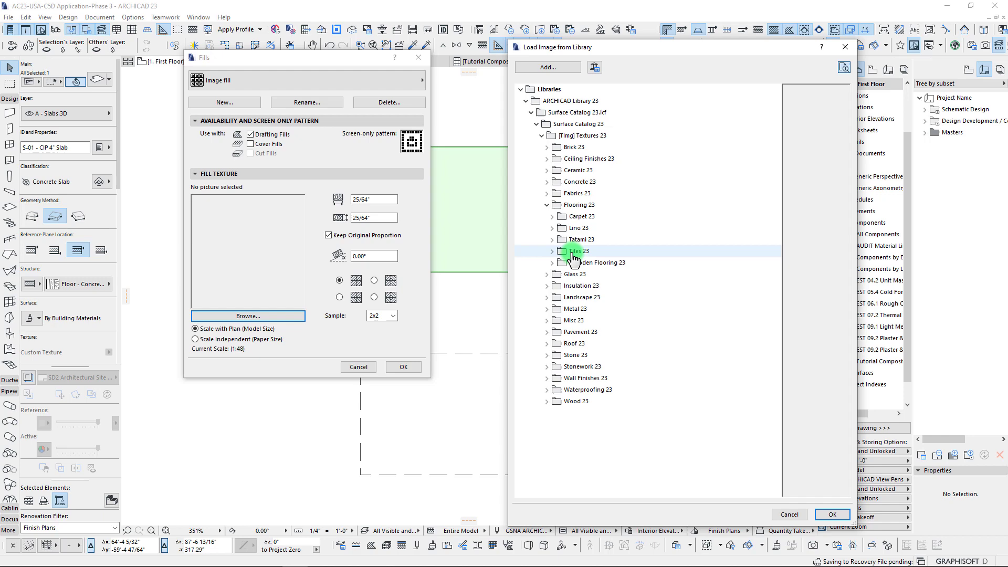
left_click(552, 262)
scroll(552, 265, "down", 2)
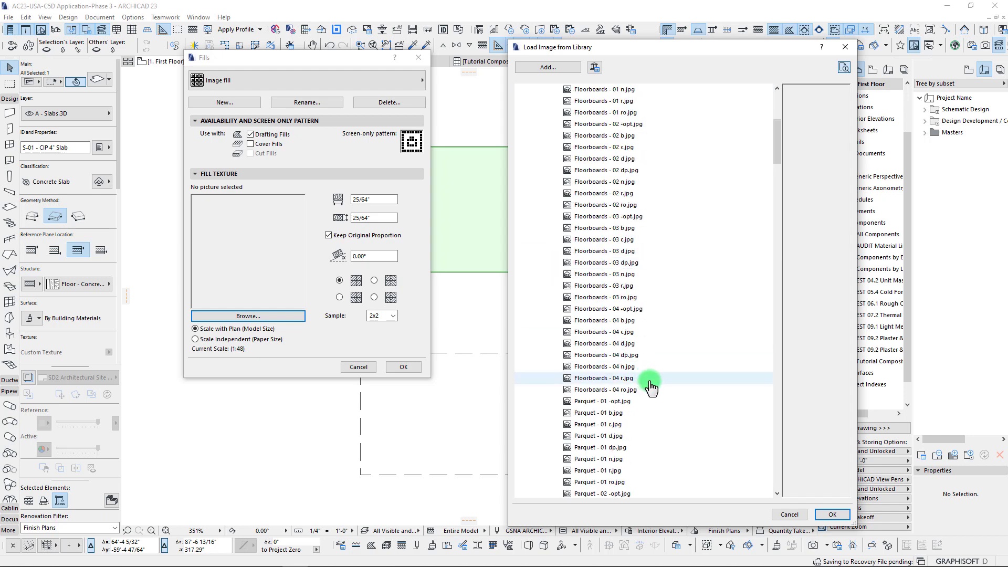
left_click(115, 556)
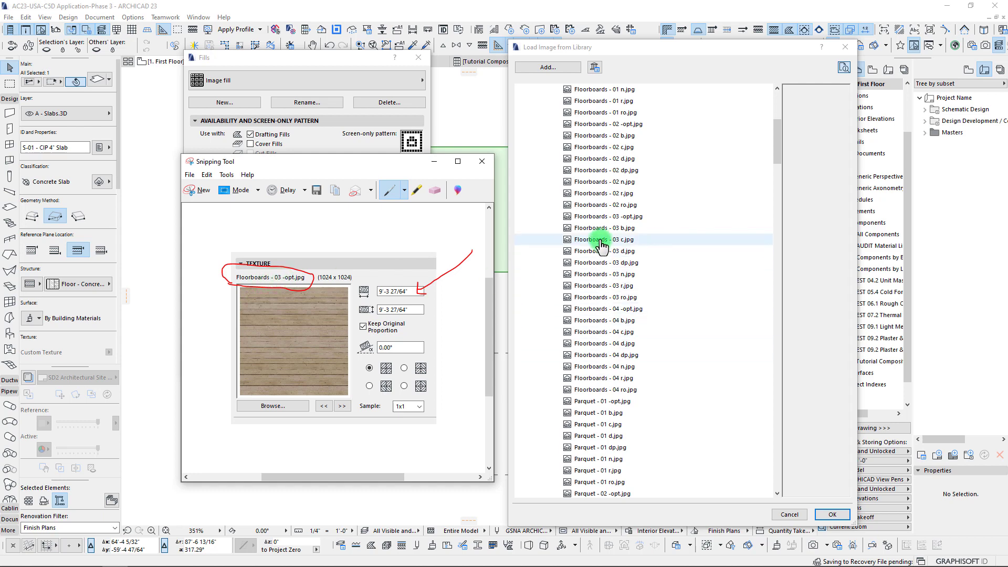
left_click(587, 216)
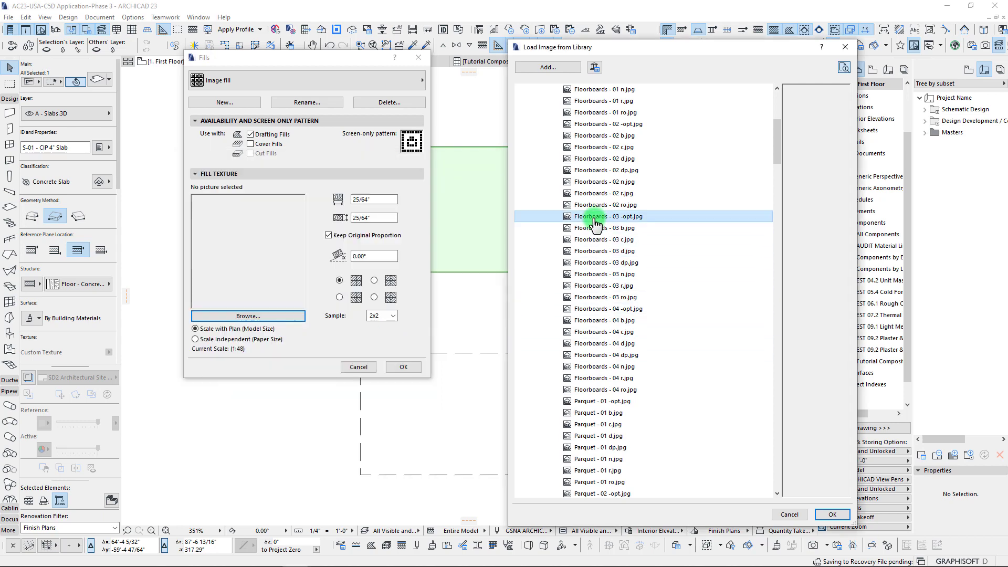
left_click(833, 514)
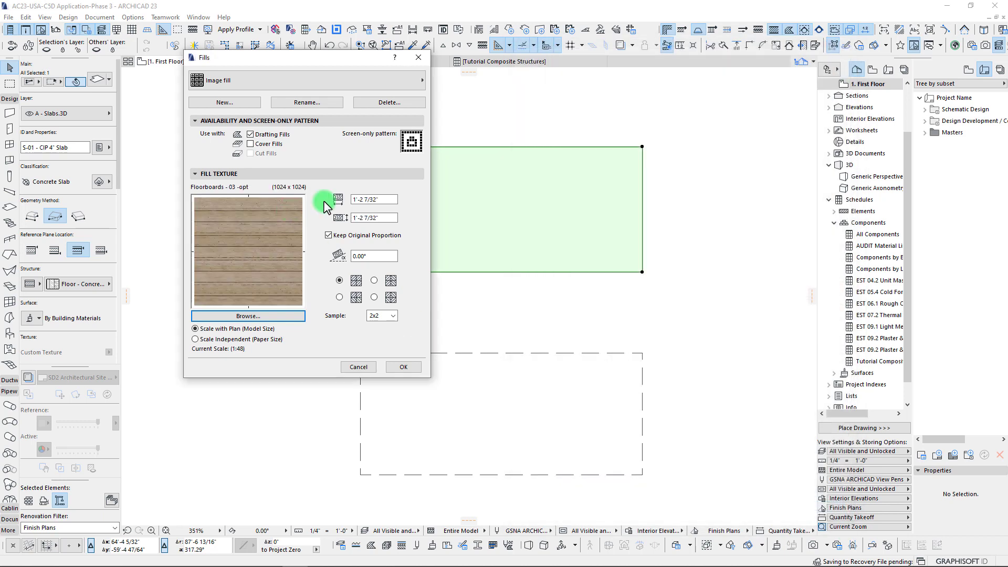
Set the image fill texture size to 9'-3 27/64".
left_click_drag(378, 199, 320, 202)
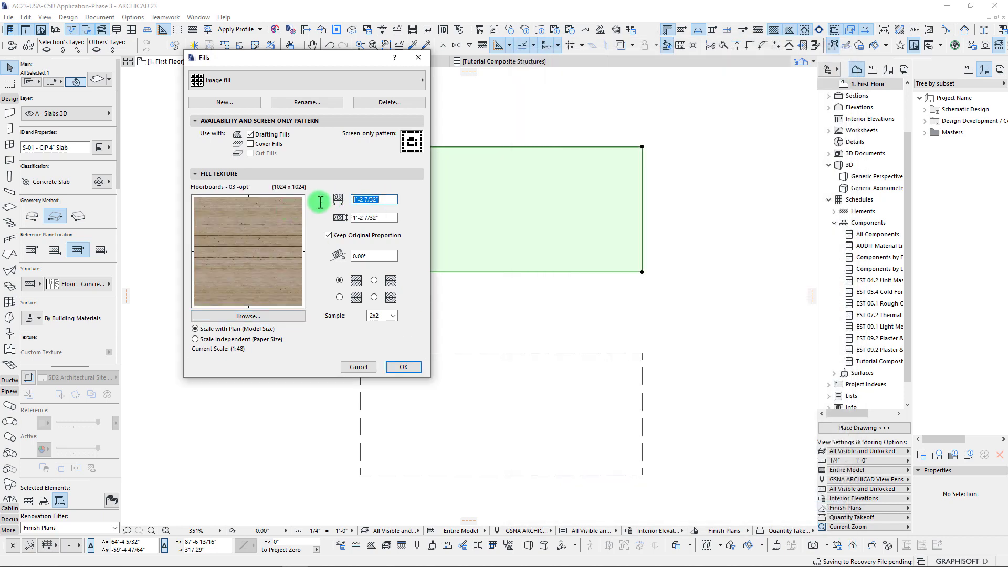
left_click(394, 218)
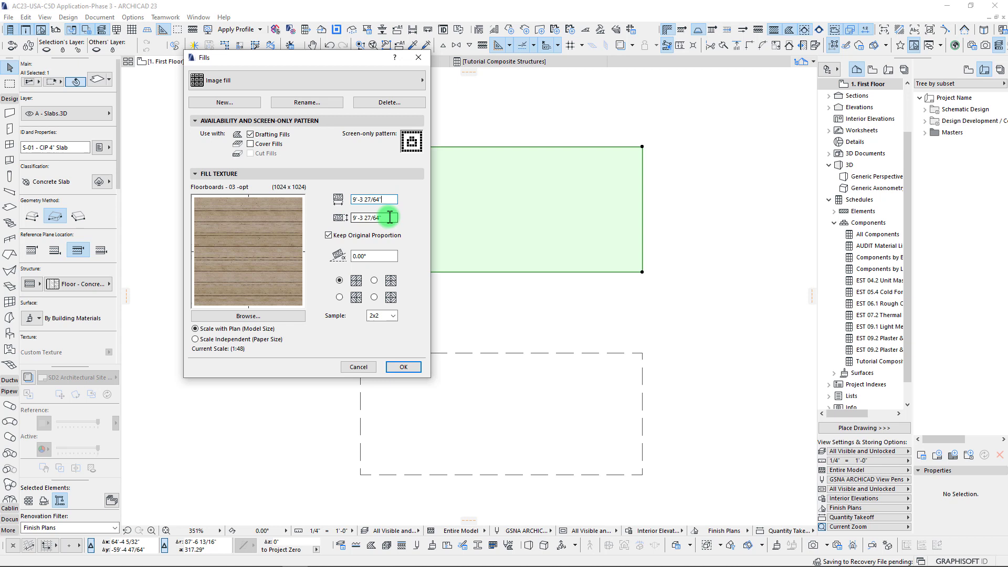
double_click(388, 199)
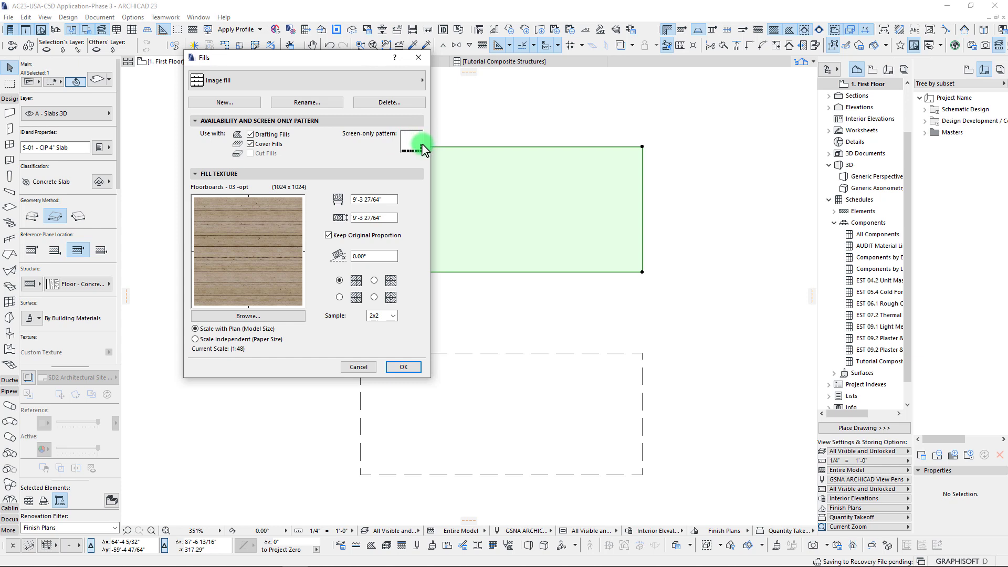
Rename the floorboard image fill to 'Wood Floor Image Fill'.
left_click_drag(261, 64, 249, 96)
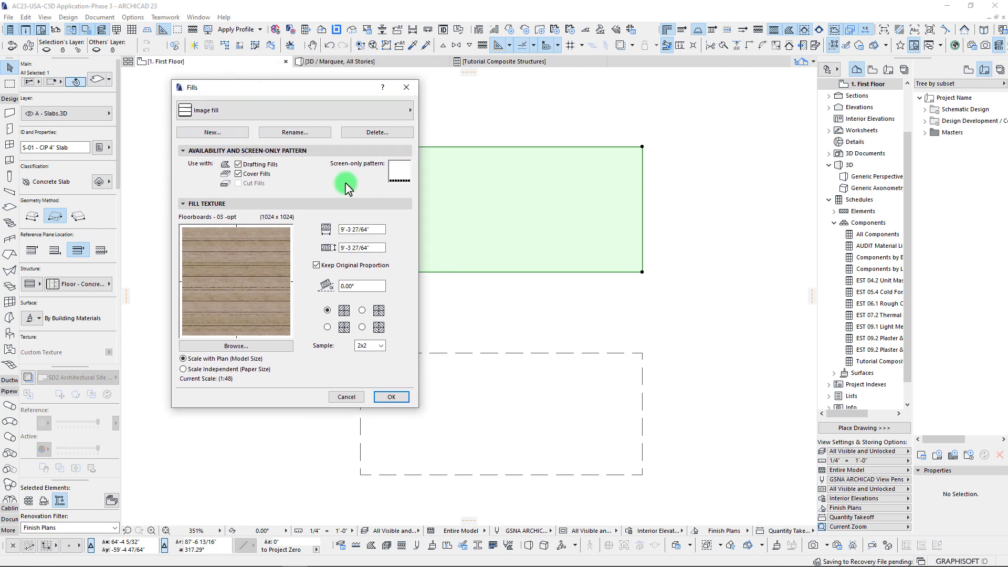
left_click(288, 134)
left_click_drag(274, 317, 239, 318)
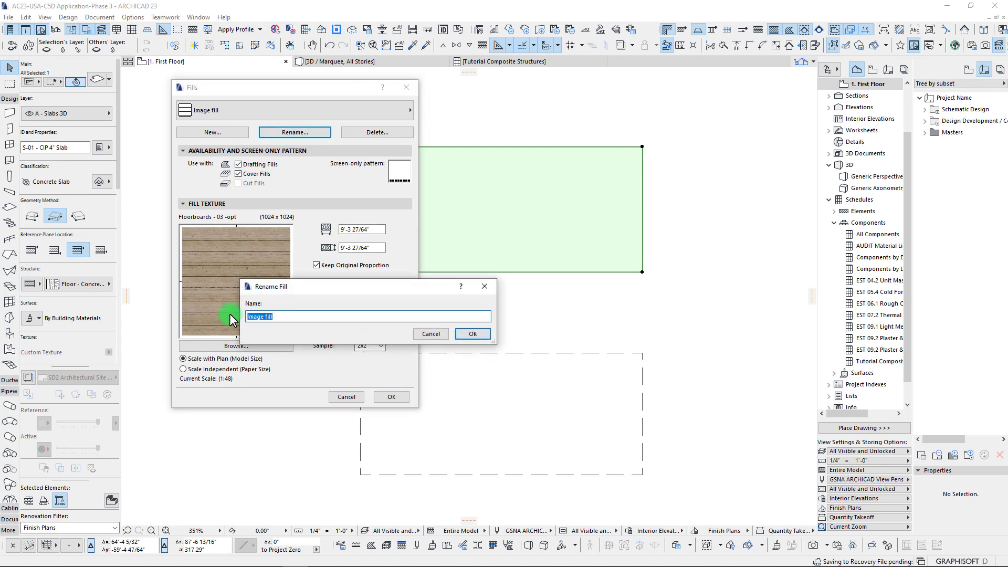
type("Wood FL")
key("BackSpace")
type("loor Image Fill")
left_click(473, 334)
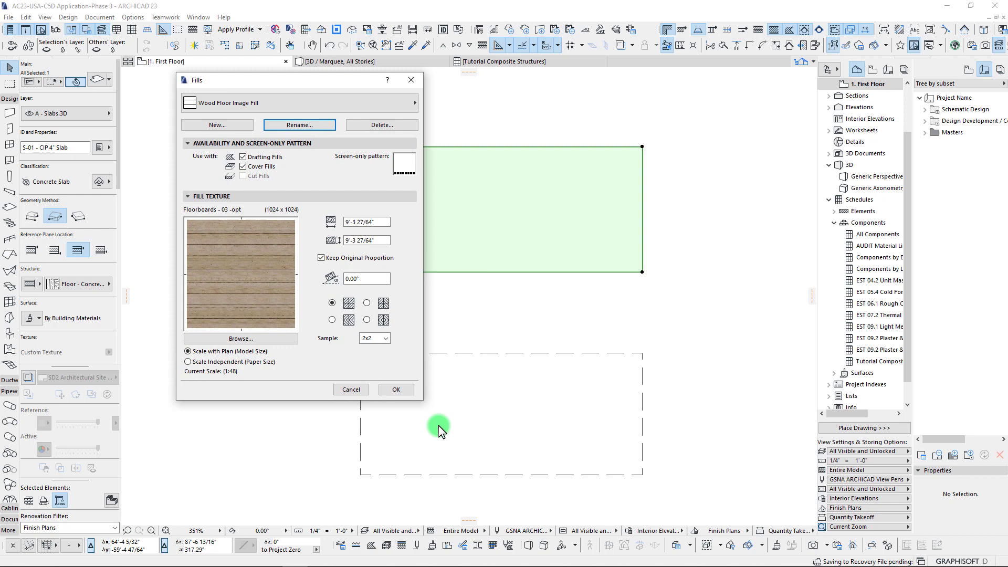
Save the fill settings and turn on Cover Fill for the selected slab.
left_click(409, 400)
scroll(408, 215, "down", 5)
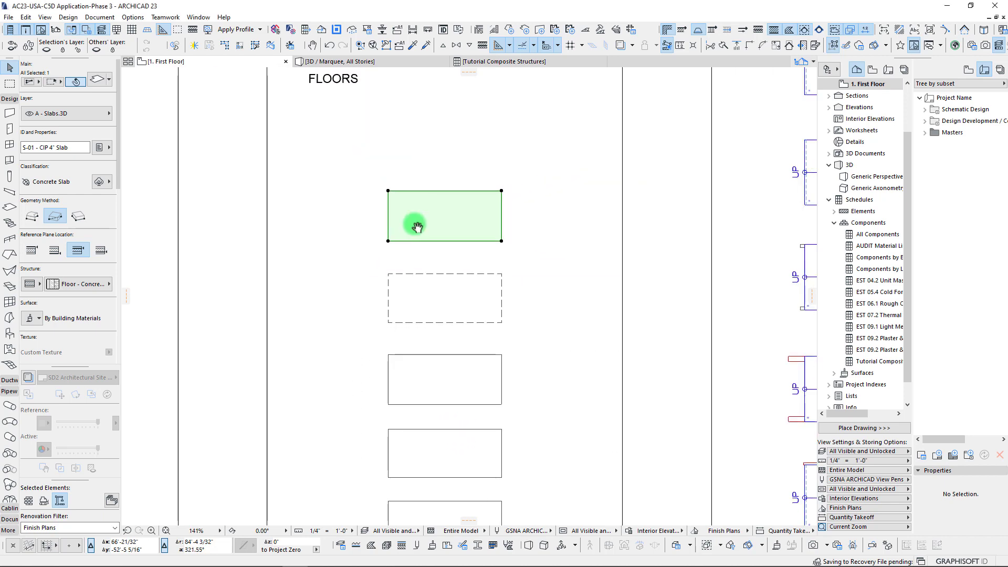
scroll(441, 215, "up", 2)
scroll(62, 265, "down", 5)
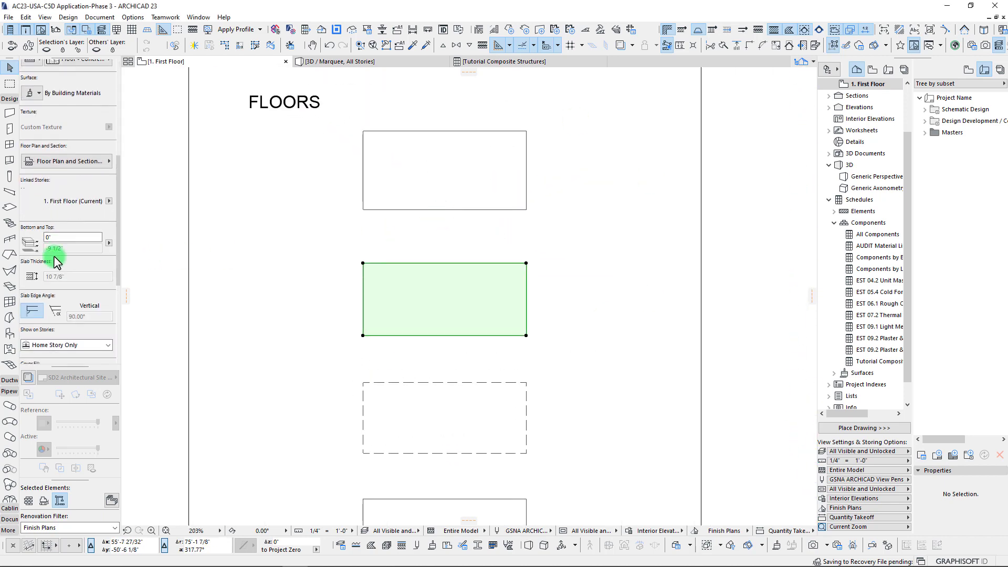
scroll(47, 221, "down", 4)
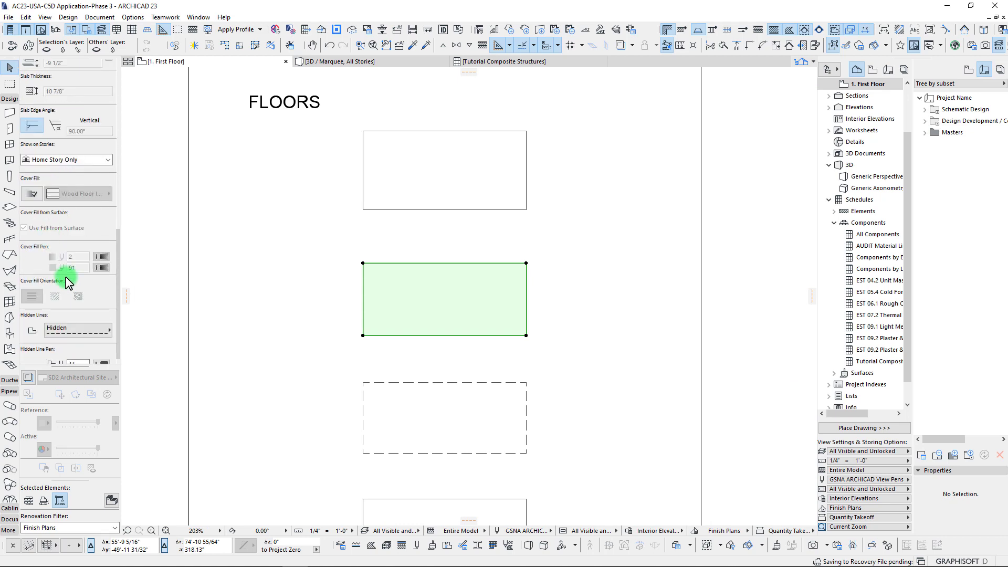
left_click(31, 194)
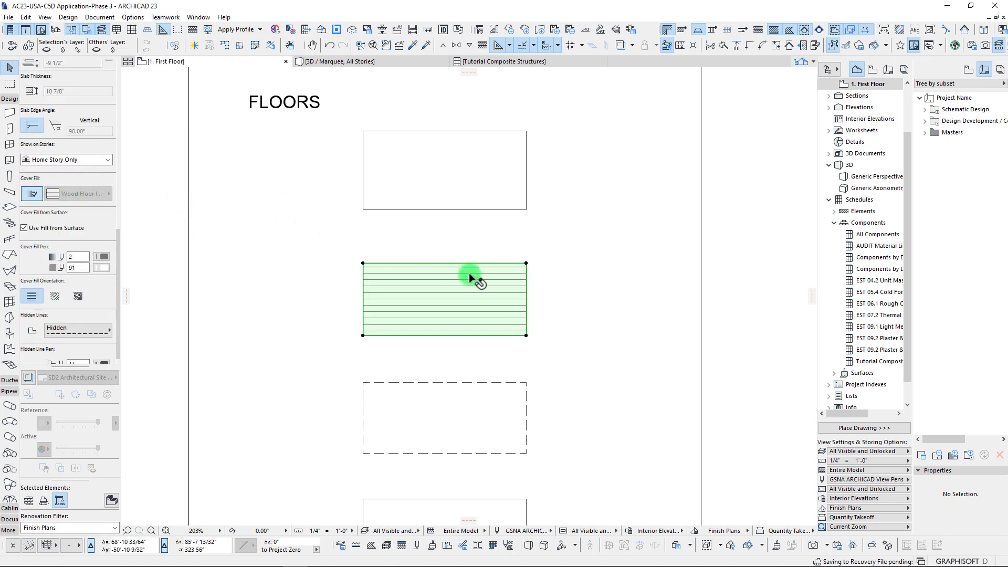
left_click(30, 194)
Uncheck Use Fill from Surface and set the slab's cover fill to Wood Floor Image Fill.
left_click(24, 228)
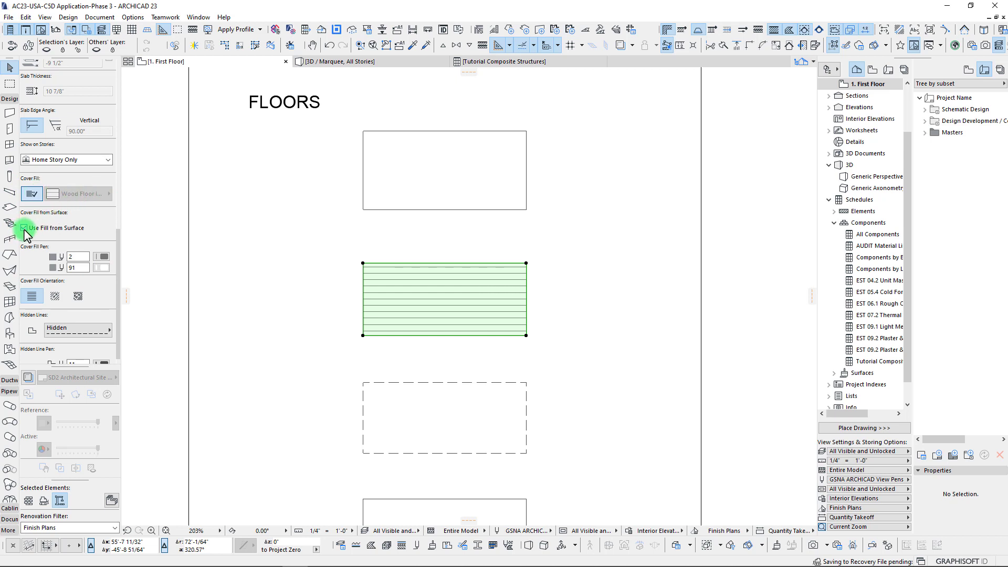
left_click(24, 227)
left_click(91, 194)
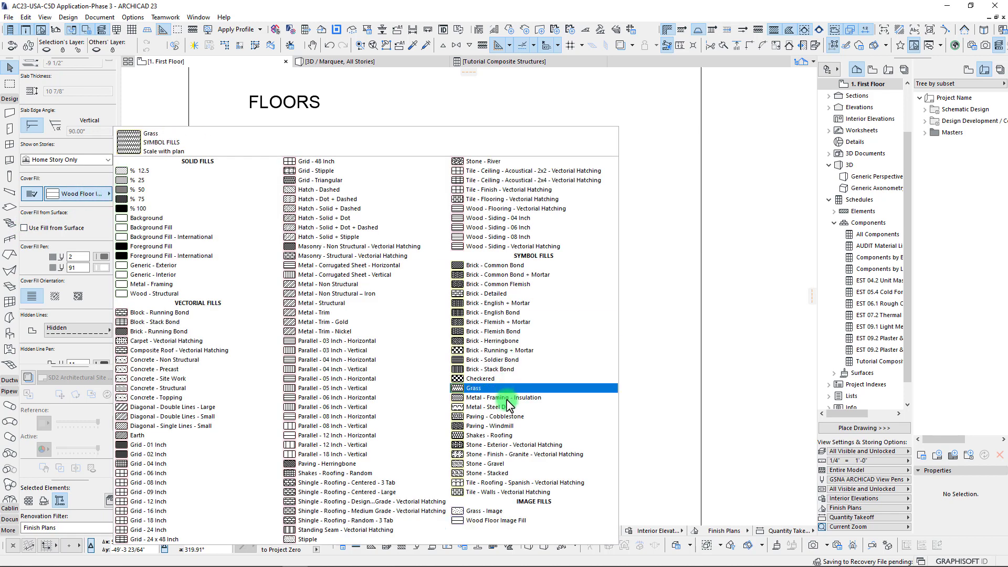
left_click(481, 519)
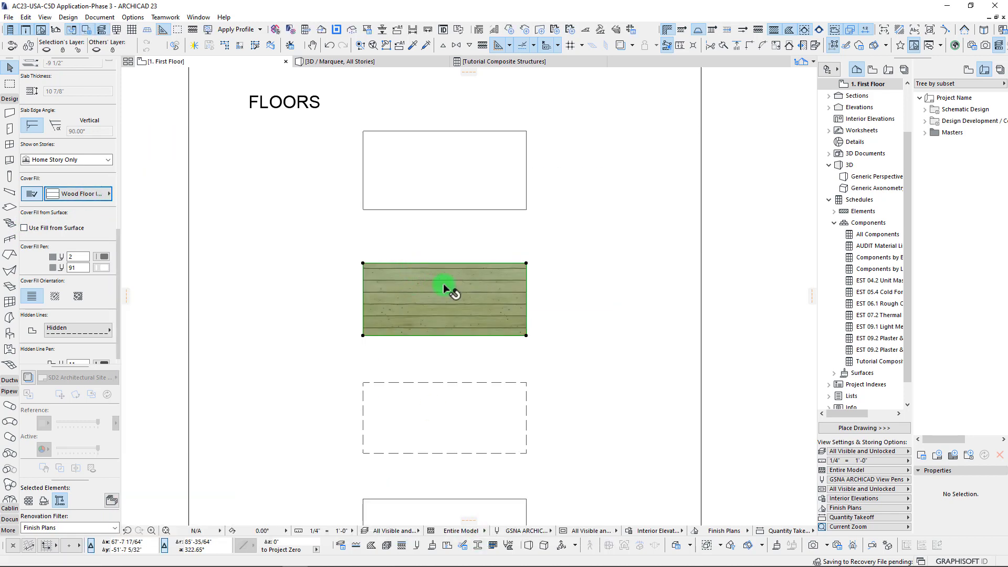
left_click(547, 321)
scroll(437, 289, "up", 6)
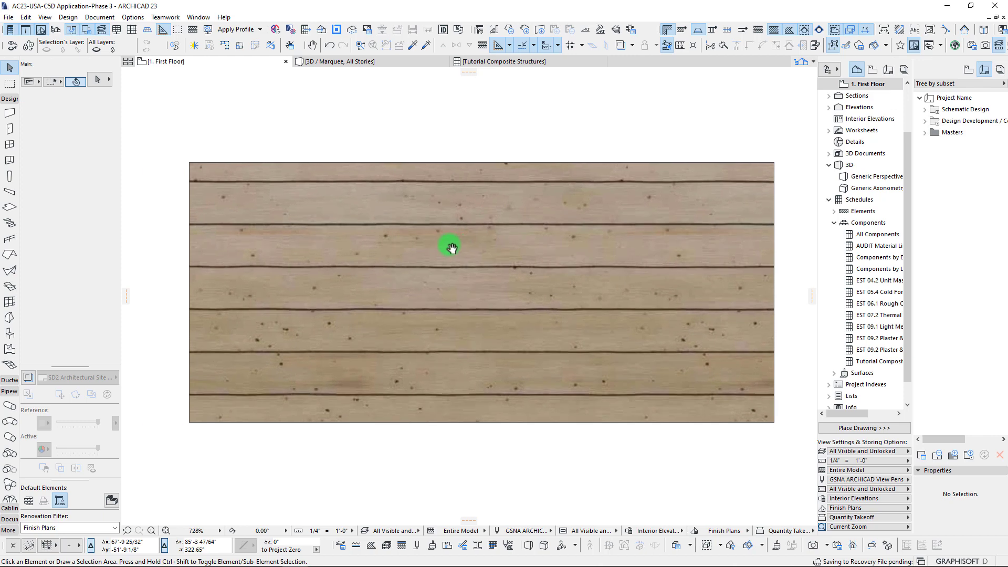
left_click(401, 246)
scroll(409, 294, "down", 8)
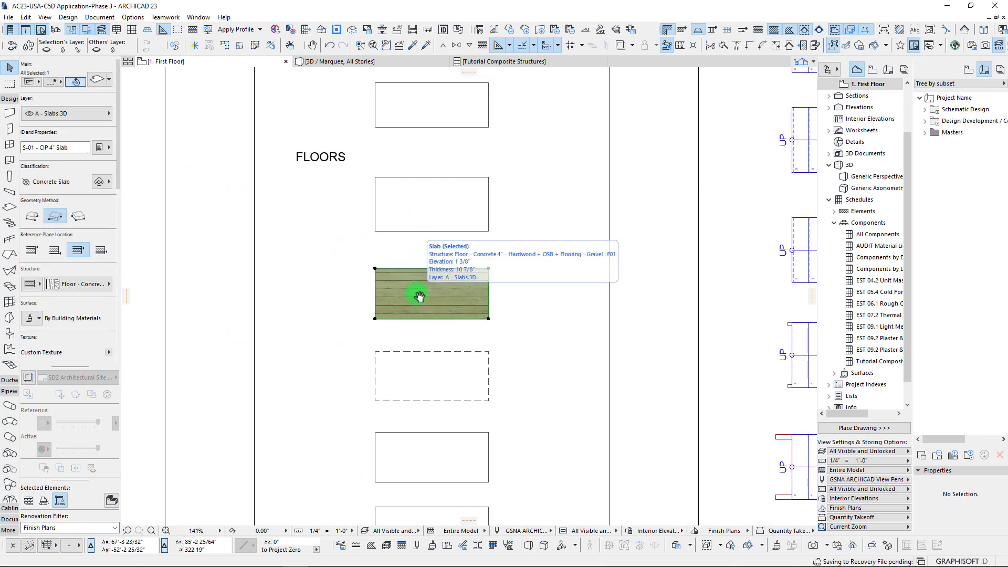
Show the upper FLOORS slab alone in a 3D window.
left_click(404, 221)
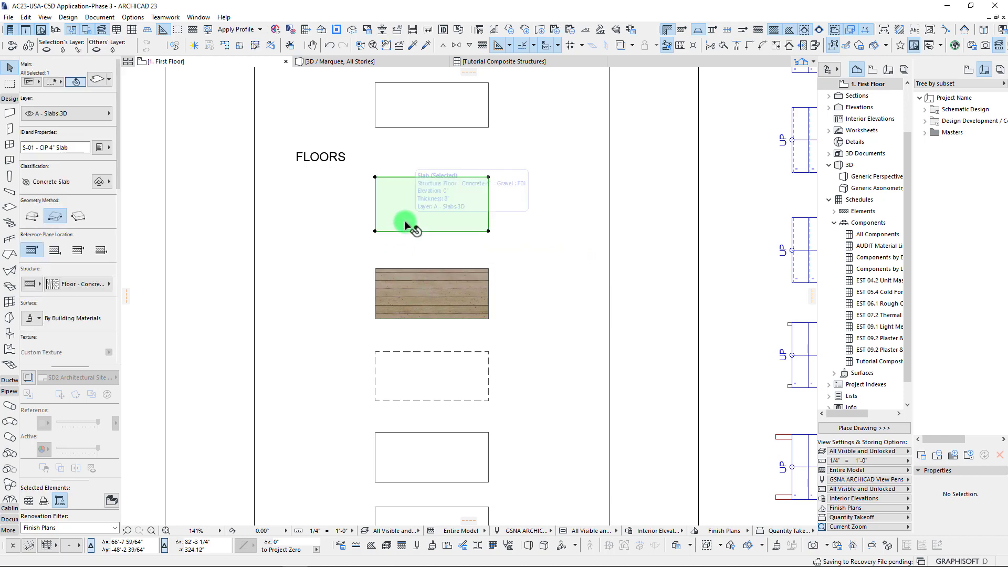
key("F5")
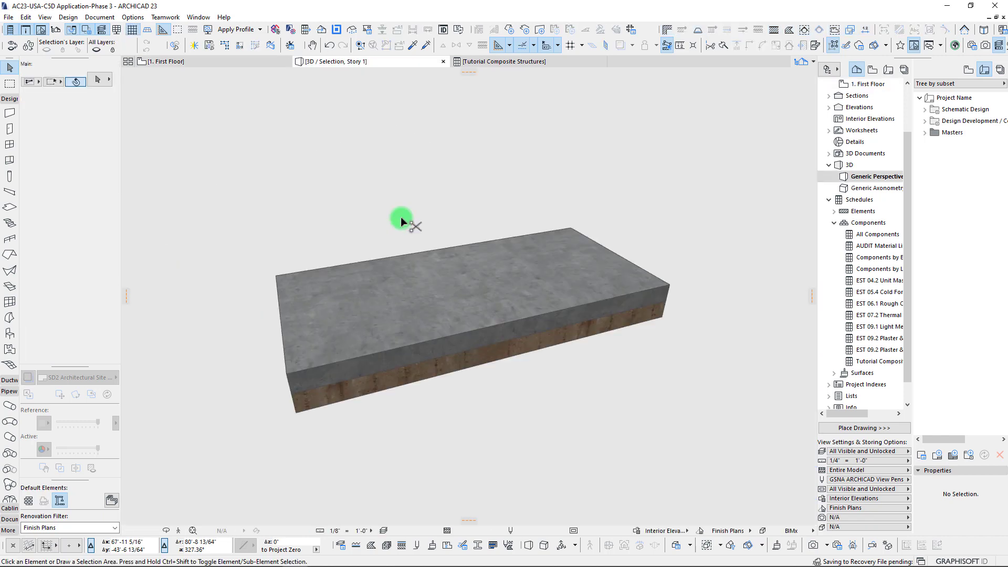
scroll(433, 294, "up", 5)
left_click(433, 323)
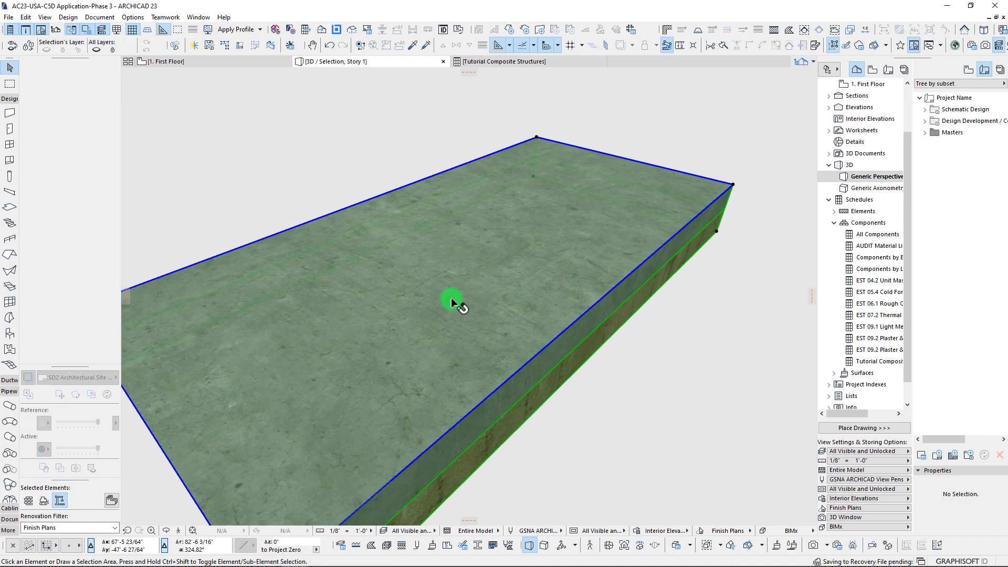
Check the slab's Concrete - Structural building material, then bring up the Surfaces settings.
left_click(388, 546)
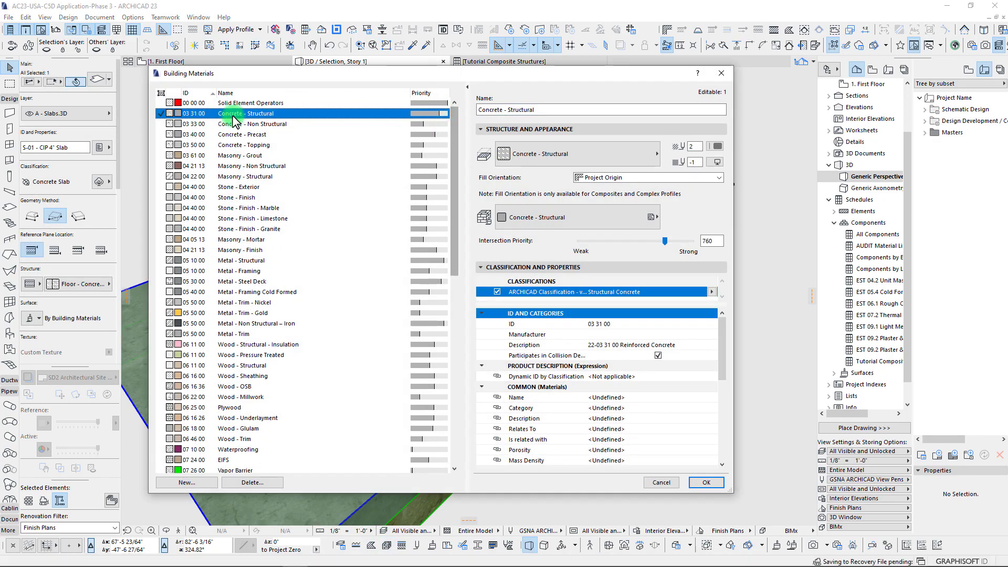
left_click(576, 218)
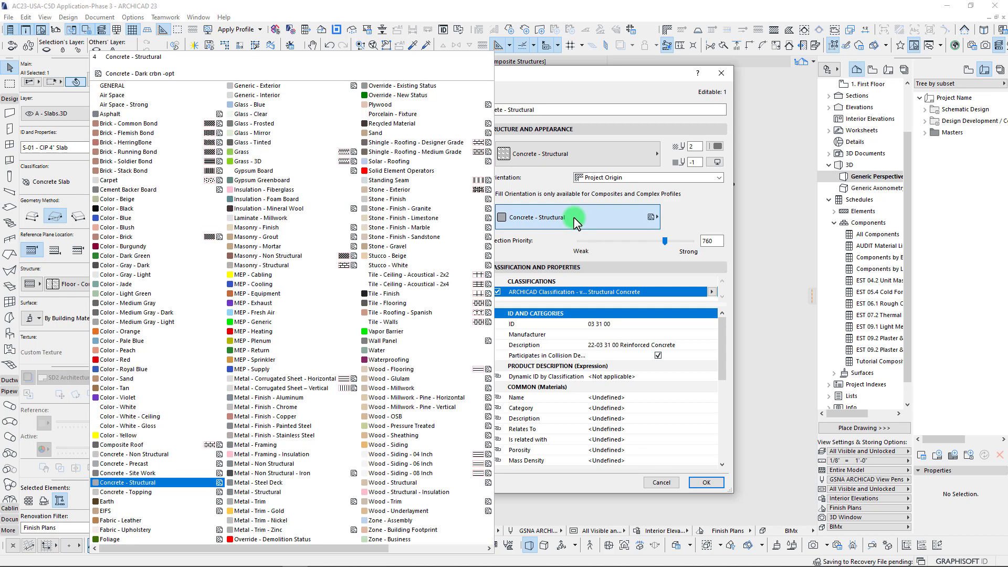
left_click(575, 218)
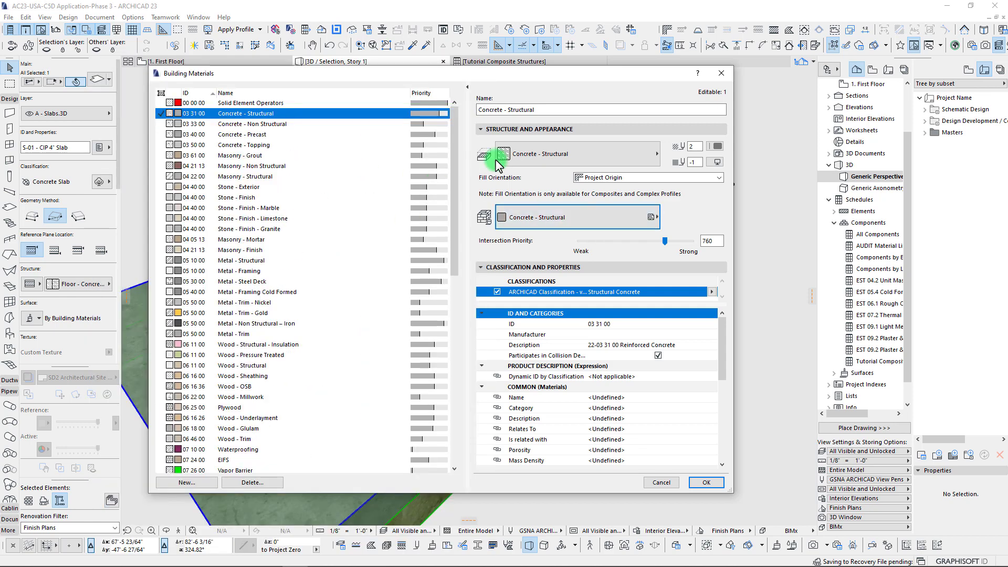
left_click(707, 481)
left_click(387, 546)
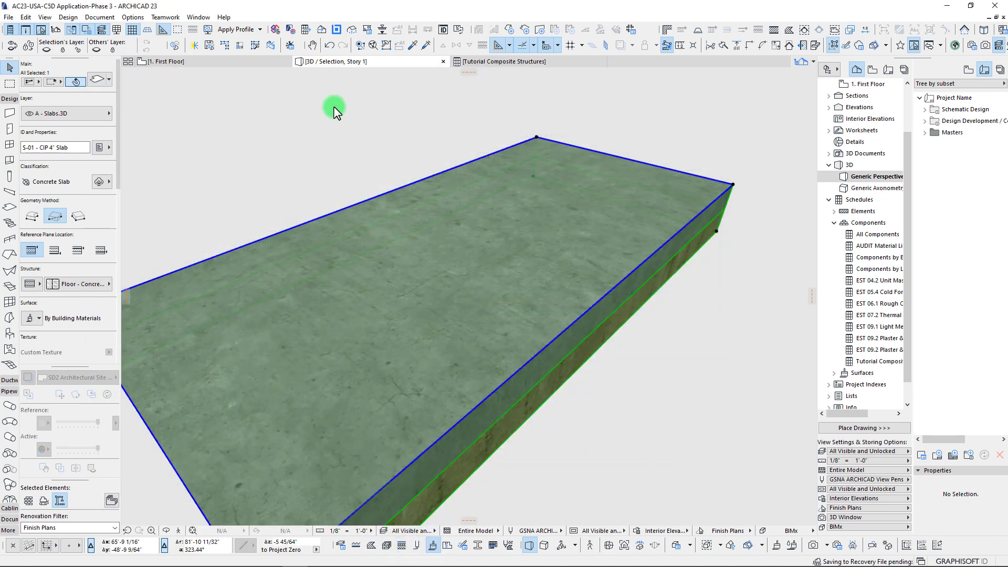
Select the Concrete - Structural surface and snip its Texture panel with Snipping Tool.
left_click(400, 62)
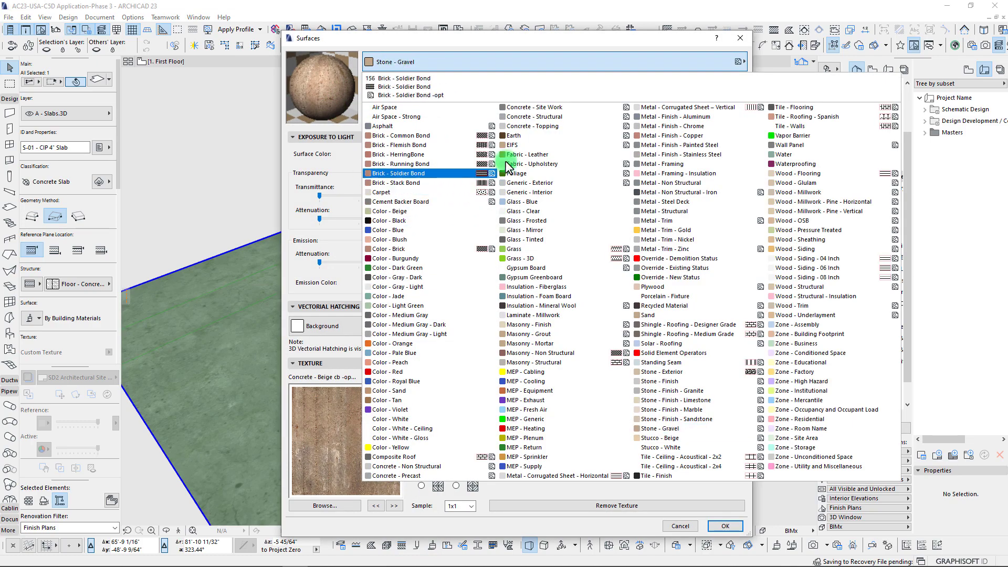
left_click(525, 98)
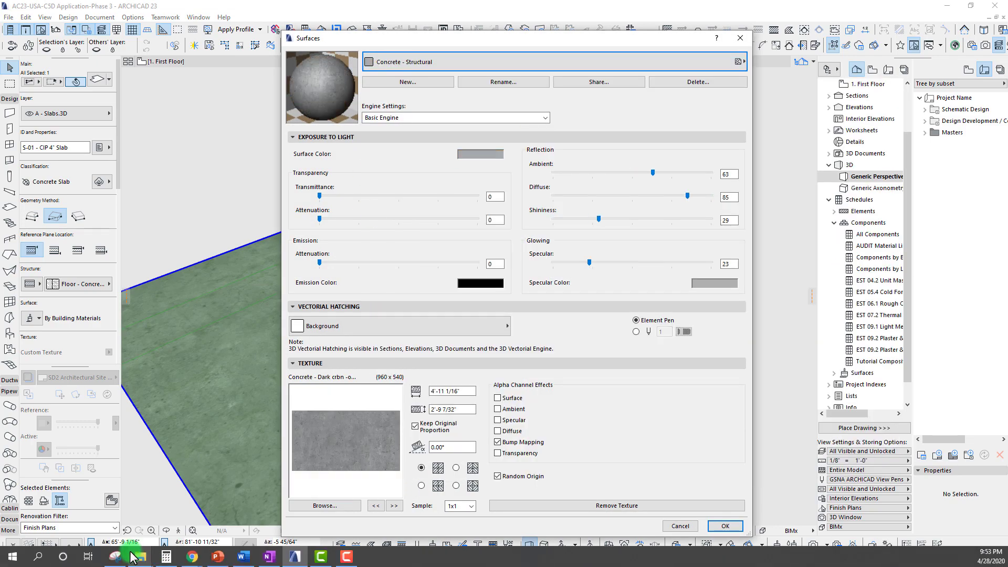
left_click(131, 555)
key("ctrl+n")
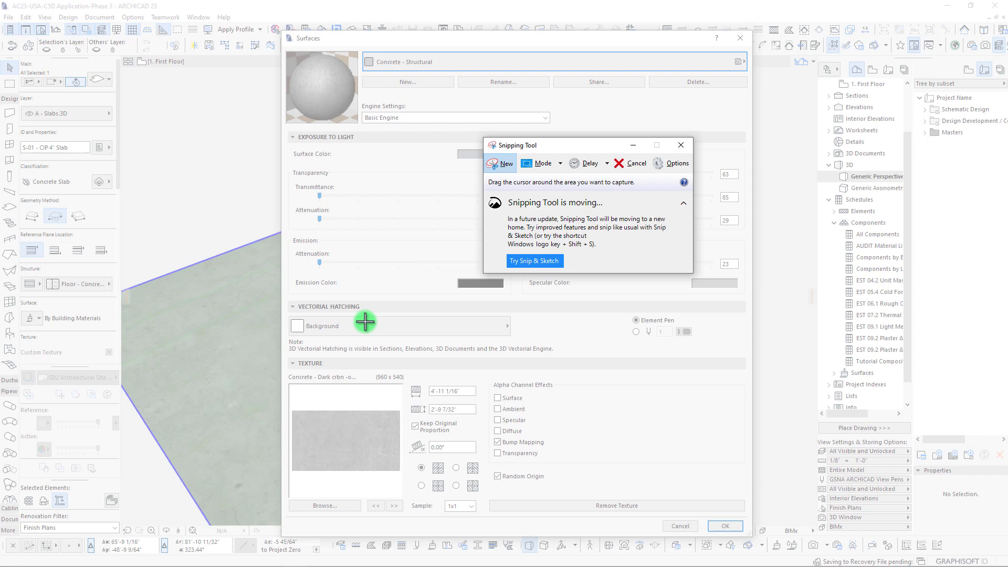
left_click_drag(277, 348, 502, 516)
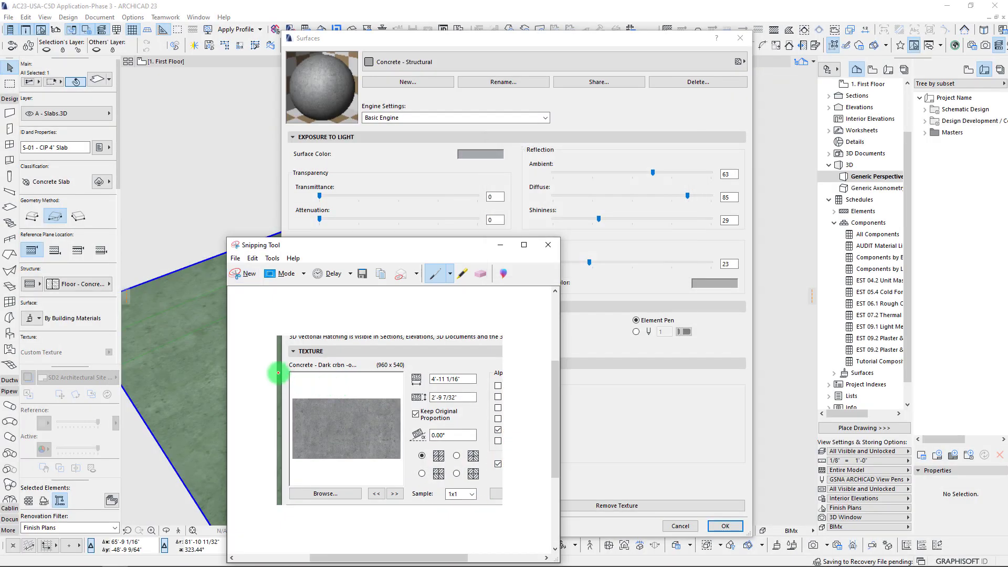
Underline the texture name and 4'-11 1/16" width in red, then close the surface settings.
mouse_move(288, 373)
left_mouse_down()
mouse_move(344, 372)
mouse_move(335, 367)
left_mouse_up()
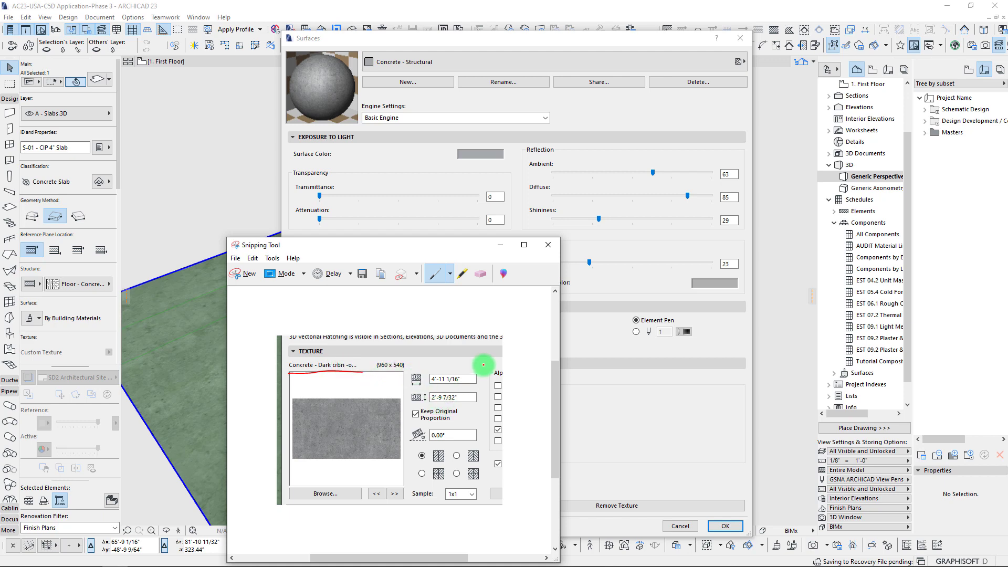
left_click_drag(486, 357, 463, 375)
left_click(499, 245)
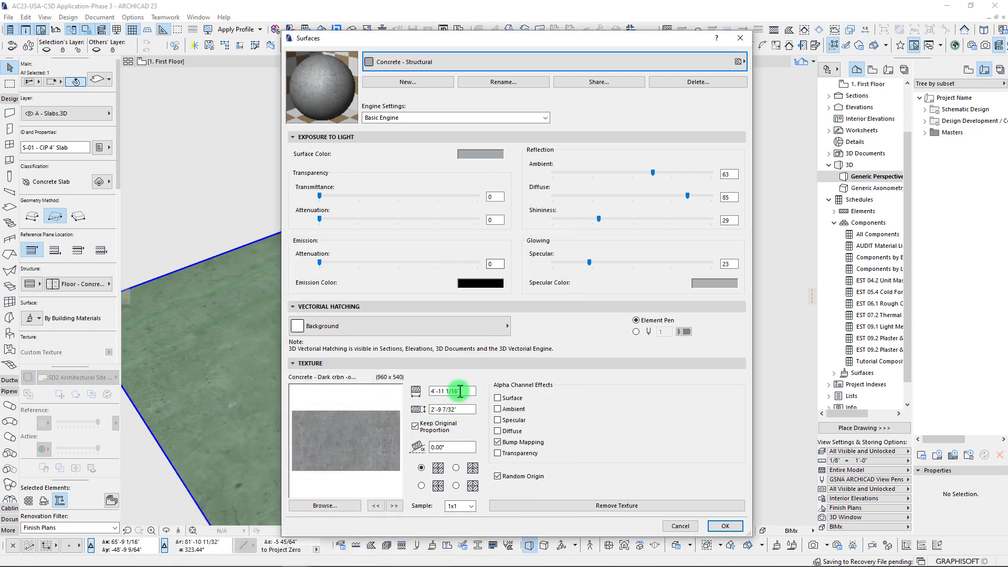
left_click(461, 391)
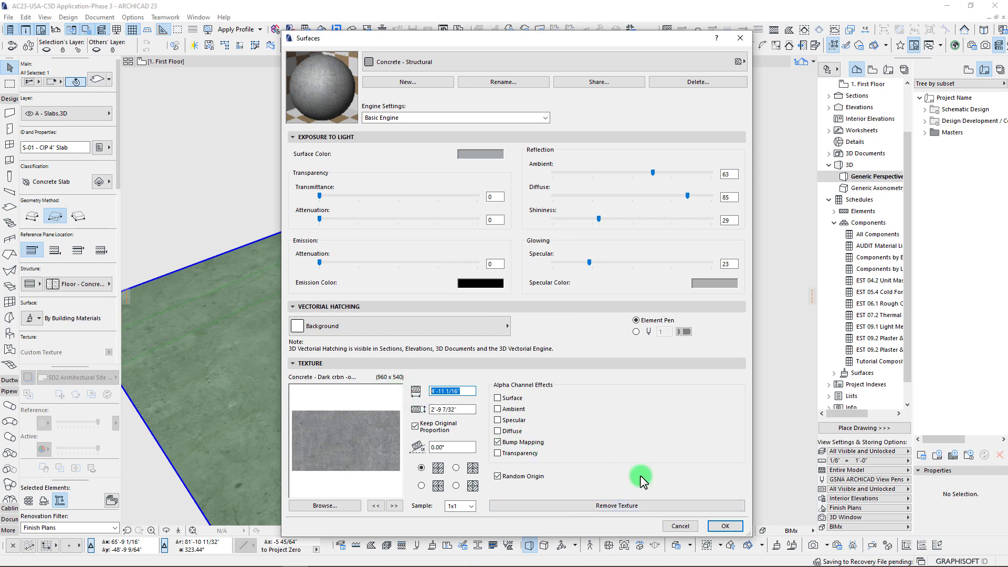
left_click(736, 524)
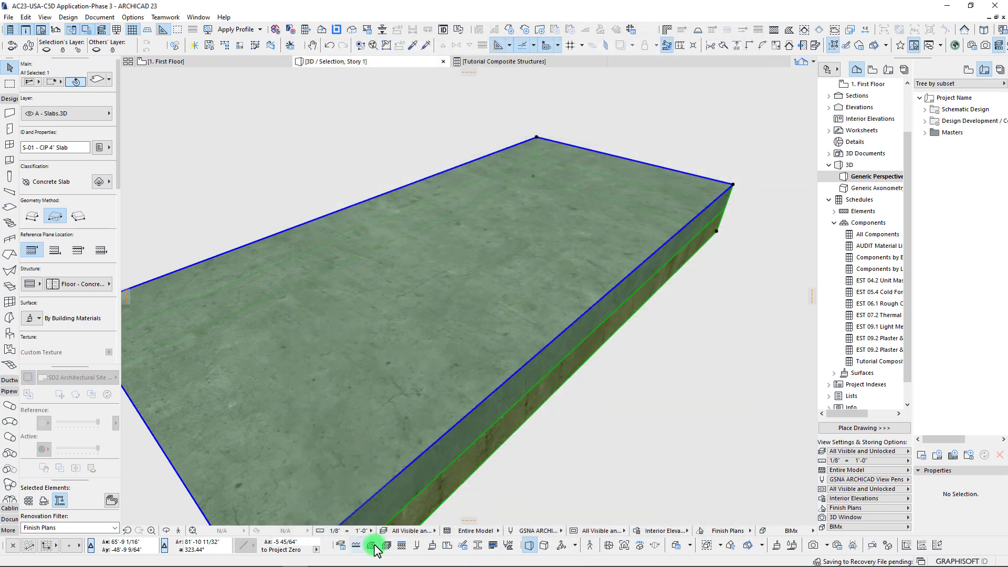
Create a new image fill named 'Concrete Floor Image' in Fills.
left_click(372, 546)
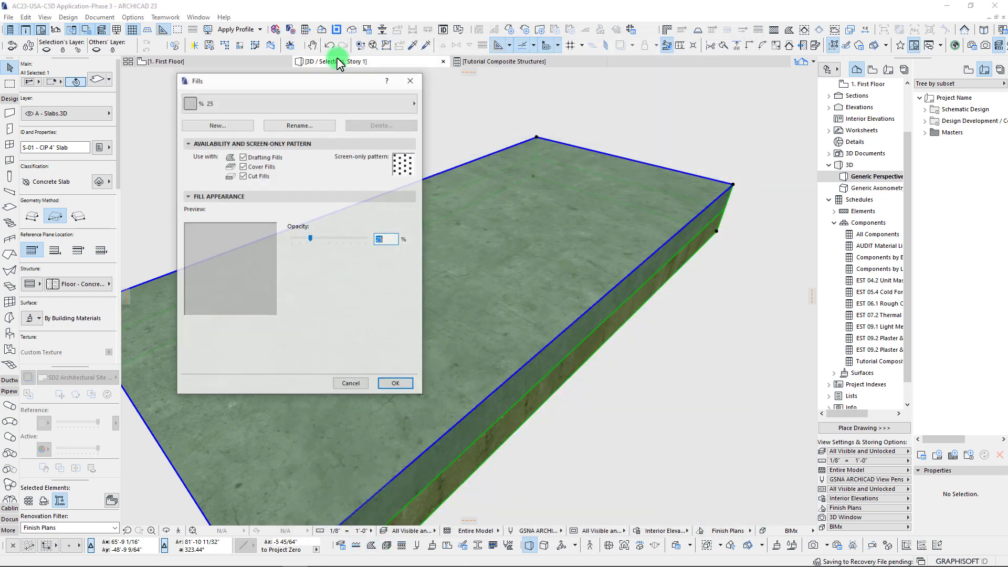
left_click(233, 125)
left_click(559, 311)
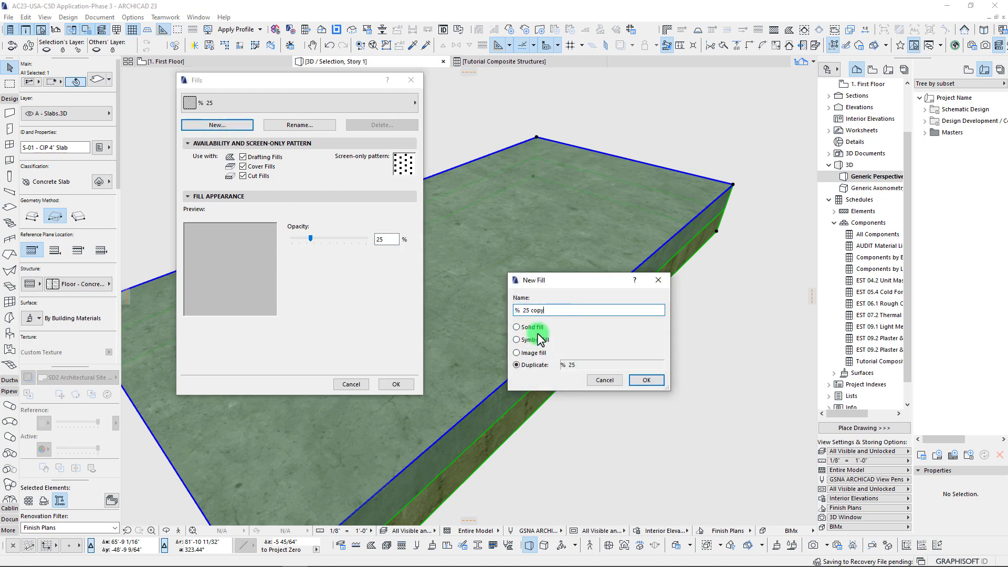
left_click(516, 352)
type("Concrete Flo")
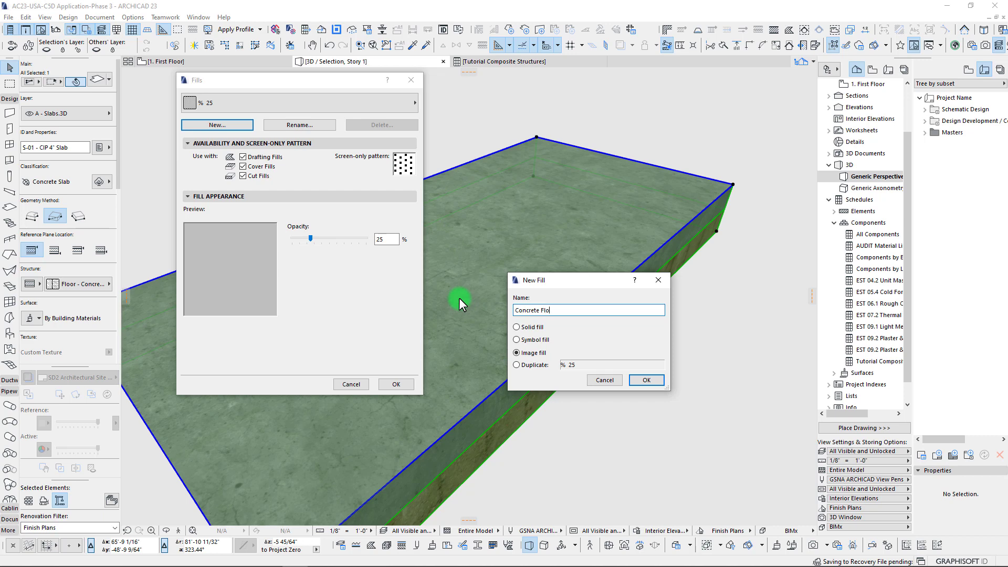
type("or Image")
left_click(645, 380)
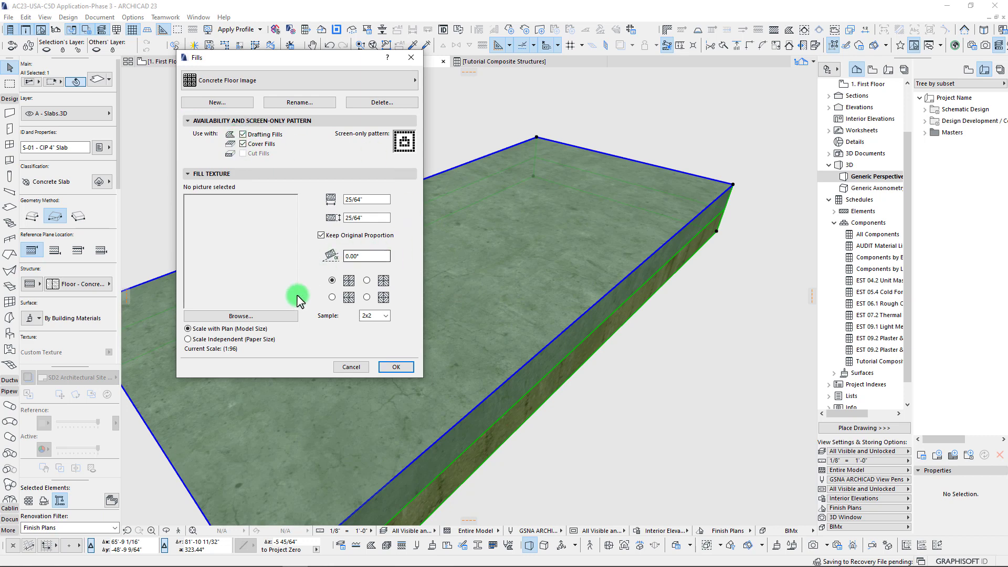
Load 'Concrete - Dark crbn -opt.png' from the Concrete 23 library folder as the fill's picture.
left_click(238, 315)
left_click(525, 101)
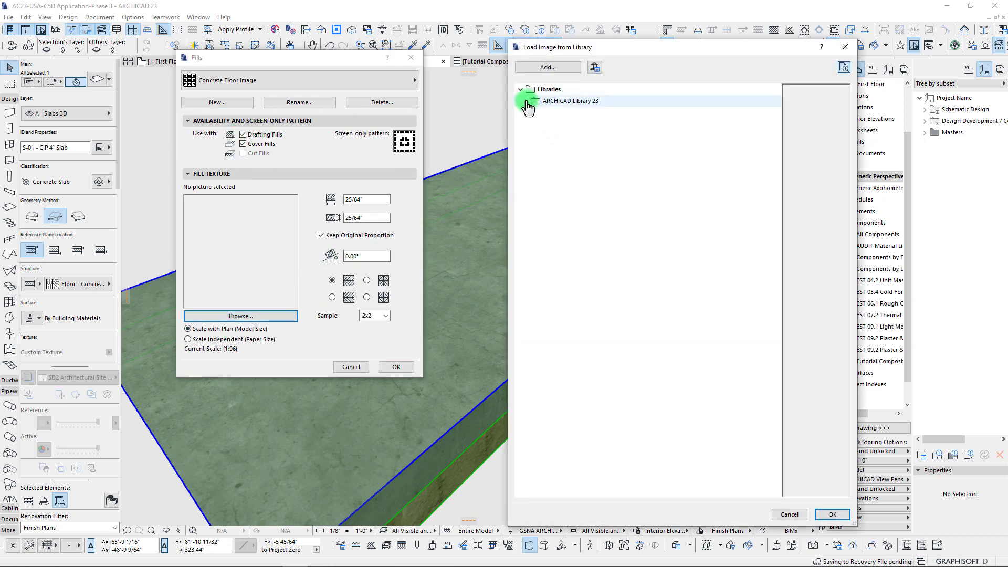
left_click(531, 112)
left_click(535, 124)
left_click(541, 135)
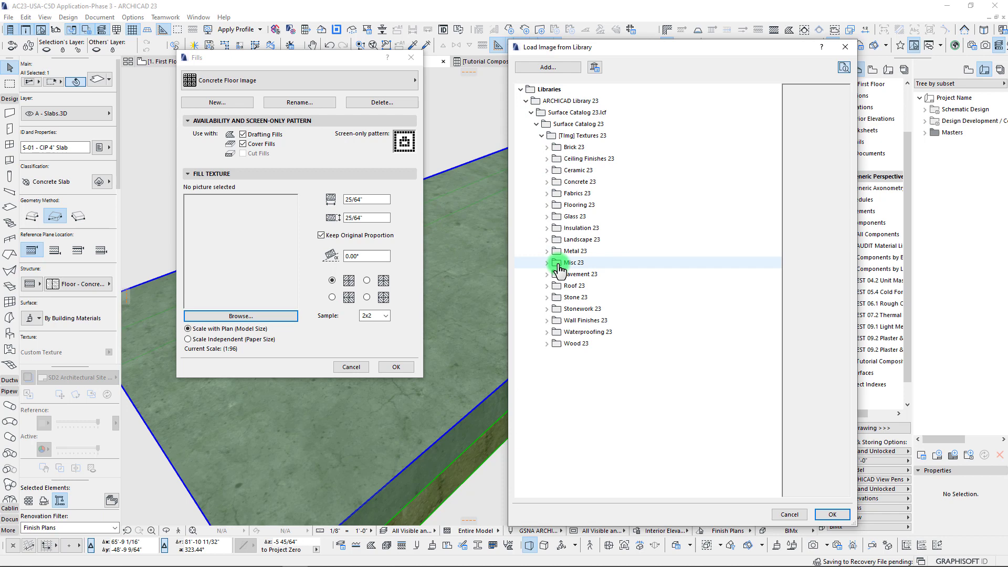
left_click(547, 181)
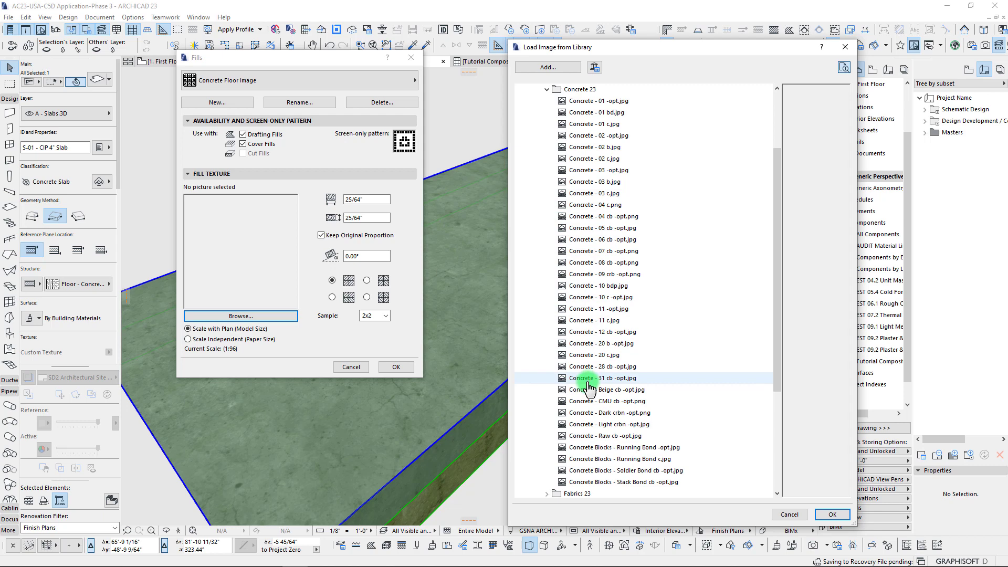
left_click(603, 414)
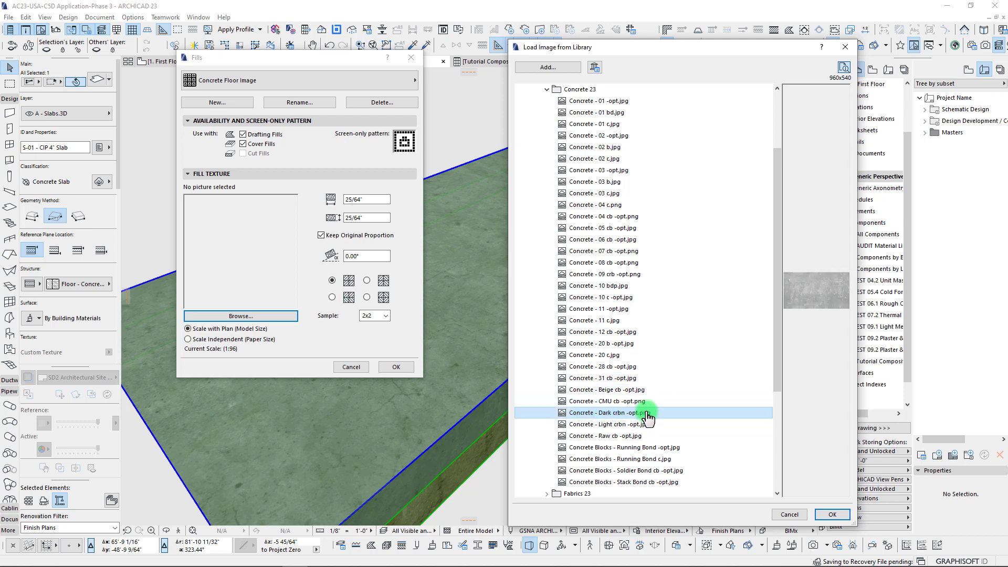
left_click(115, 557)
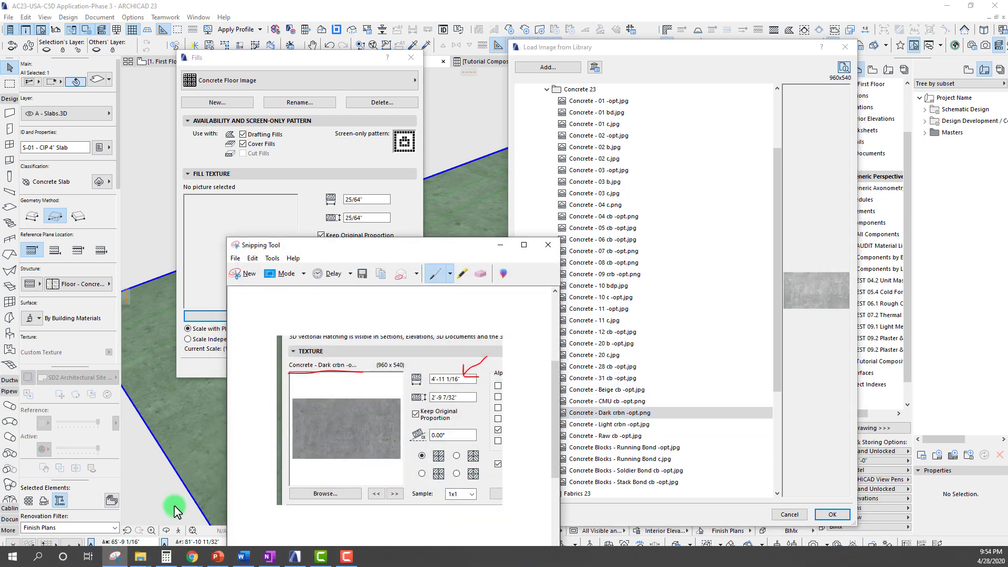
left_click_drag(442, 244, 383, 233)
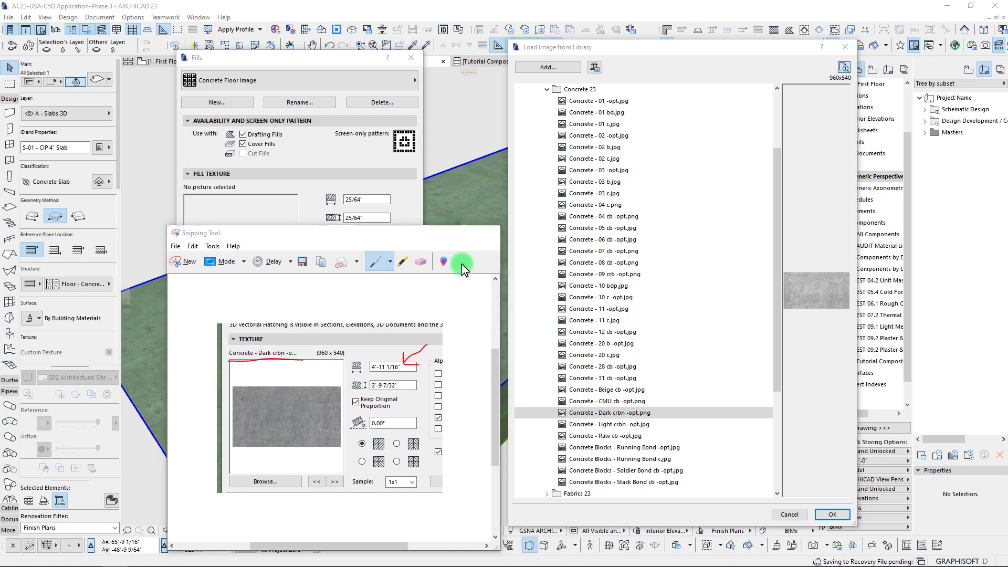
left_click(533, 414)
Set the concrete texture width to 4'-11 1/16".
left_click(832, 514)
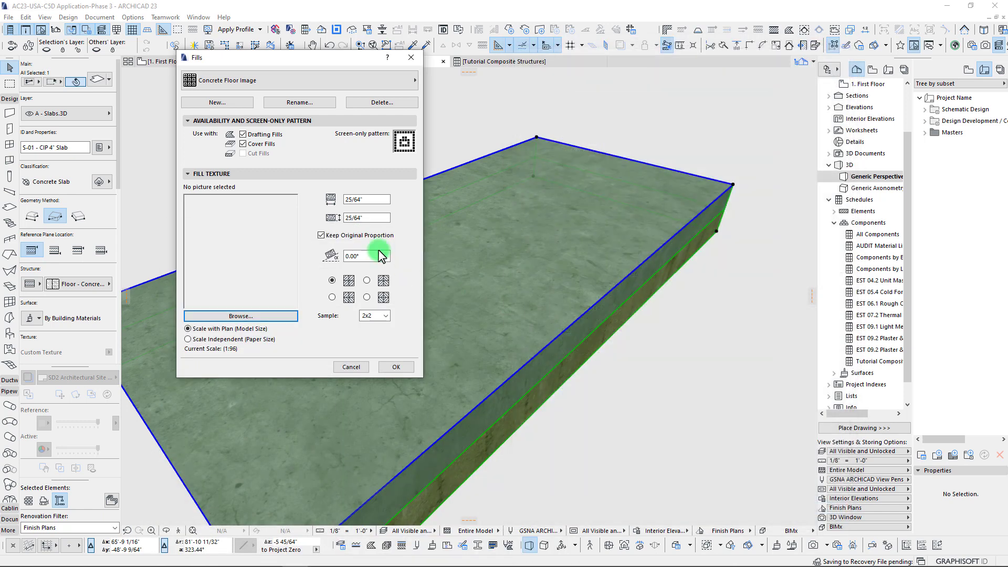
double_click(382, 201)
type("4'-11 1/16\"")
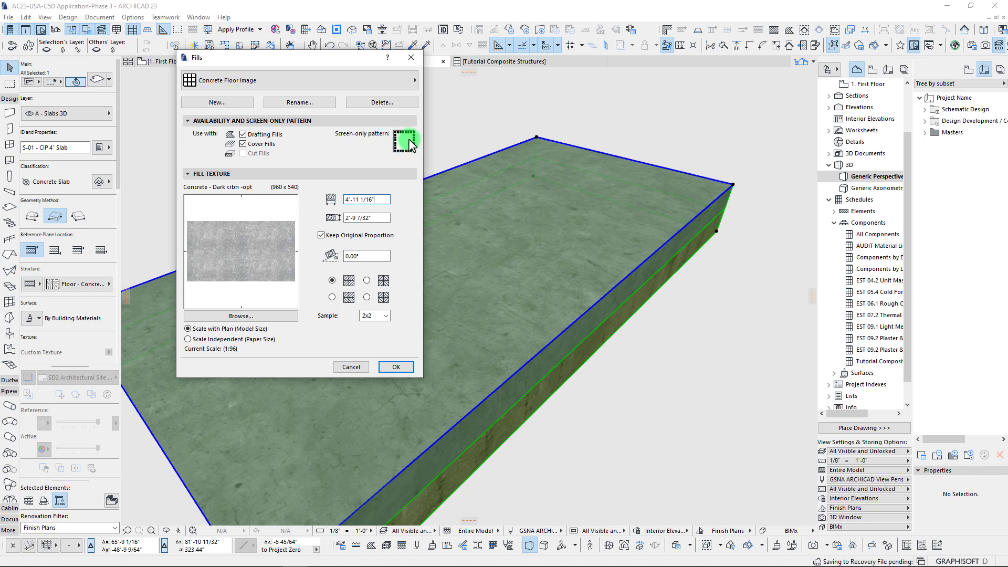
Redraw the dots of the Screen-only pattern swatch and close Fills with OK.
mouse_move(415, 139)
left_mouse_down()
mouse_move(394, 130)
mouse_move(395, 151)
mouse_move(409, 137)
left_mouse_up()
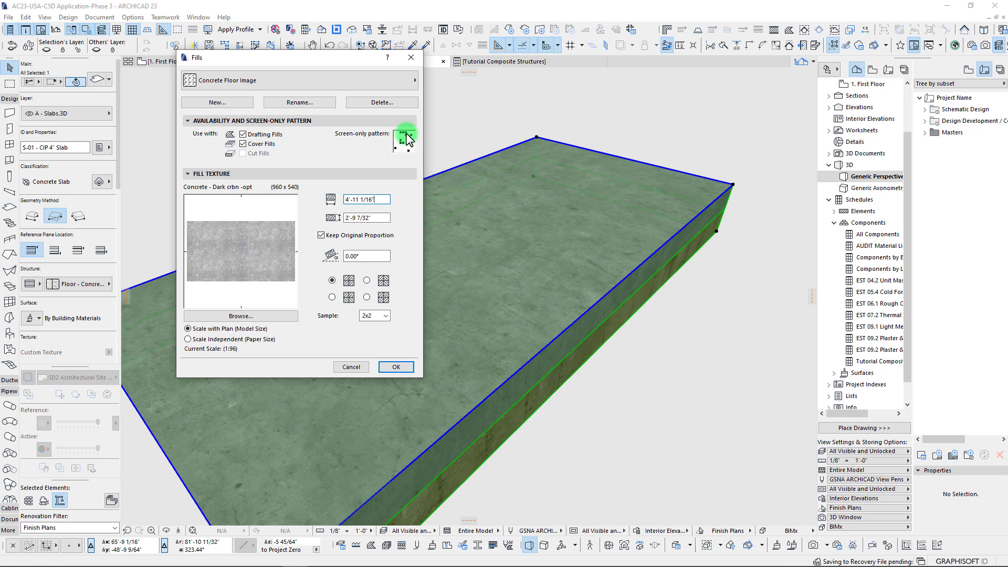
left_click_drag(407, 139, 413, 151)
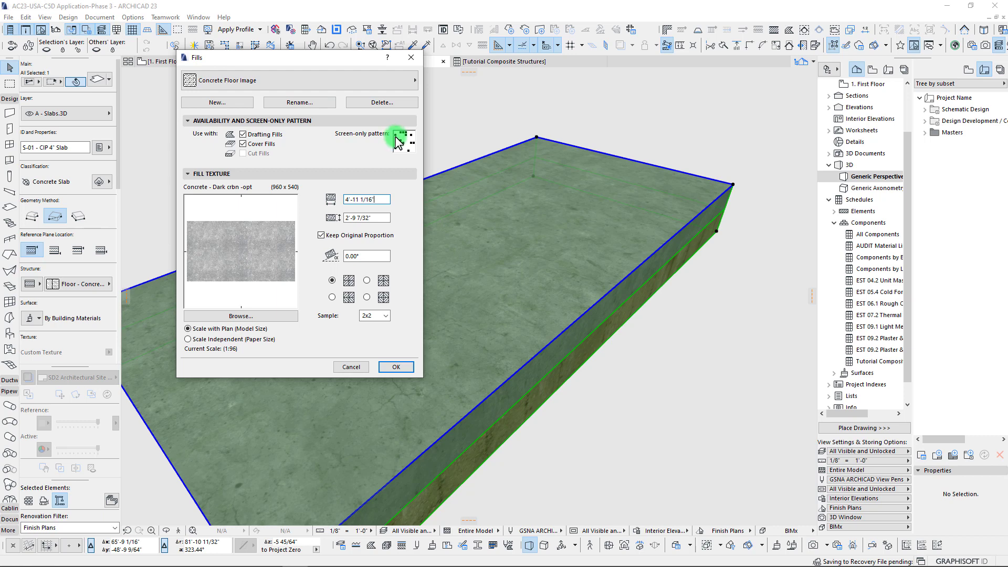
left_click_drag(396, 137, 410, 146)
left_click(416, 139)
left_click(397, 367)
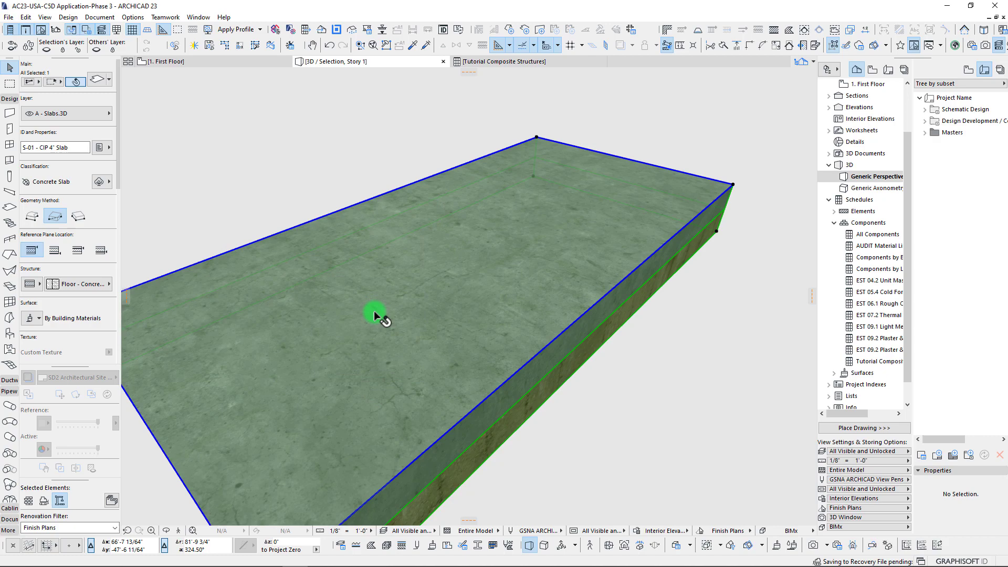
On the 1. First Floor plan, make the wood slab's cover fill come from its surface.
key("F2")
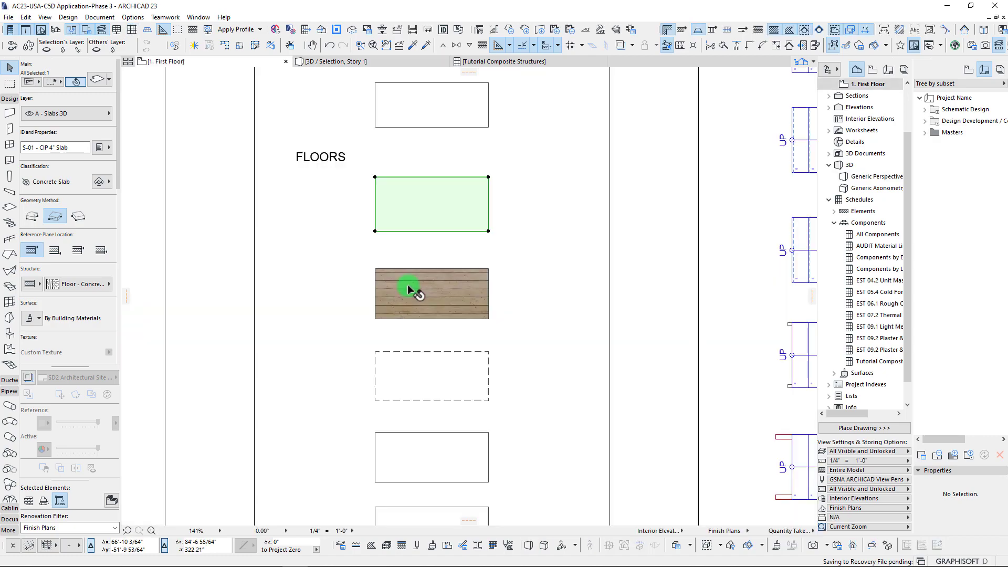
scroll(383, 247, "down", 3)
scroll(387, 279, "up", 2)
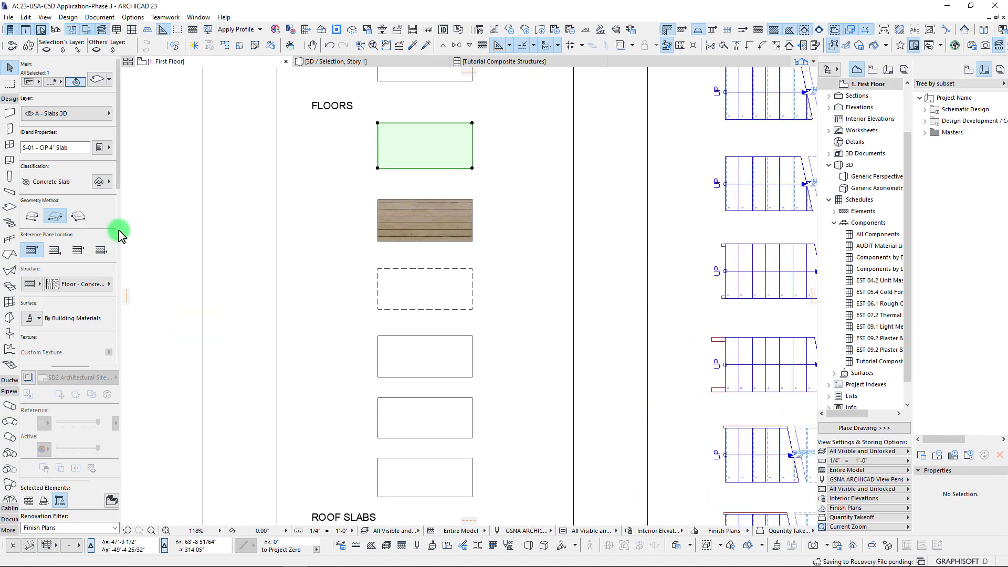
left_click(429, 238)
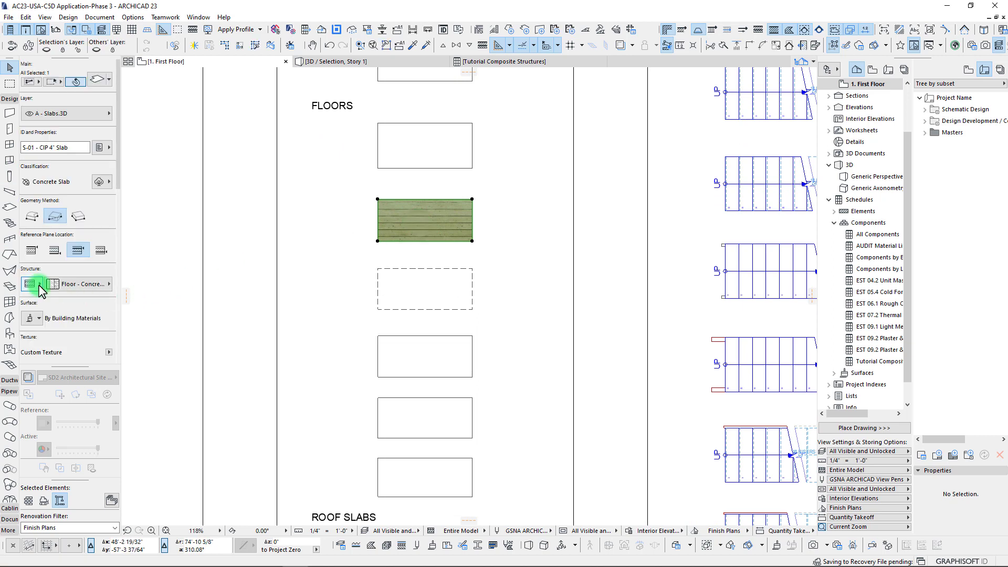
scroll(41, 292, "down", 10)
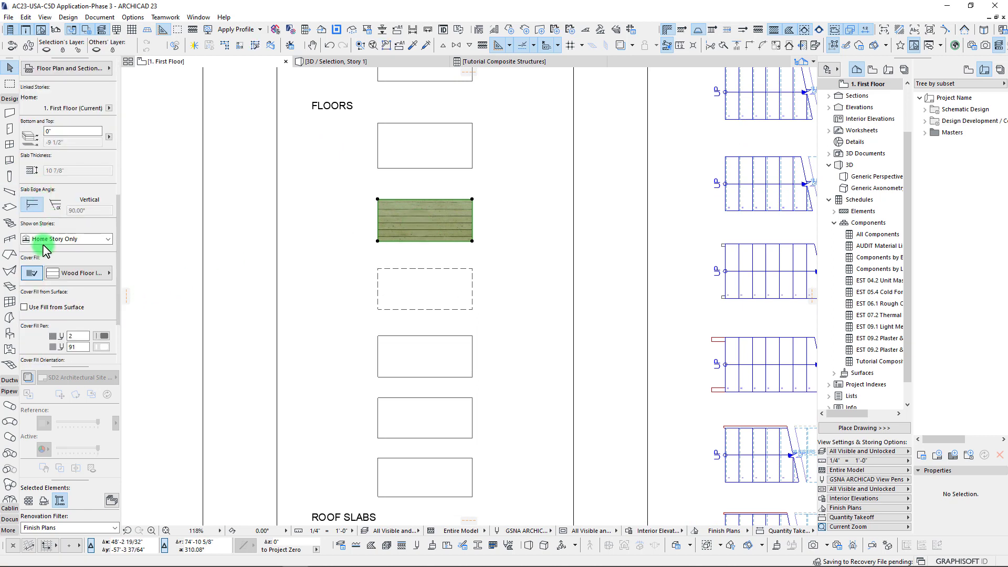
left_click(32, 273)
left_click(32, 273)
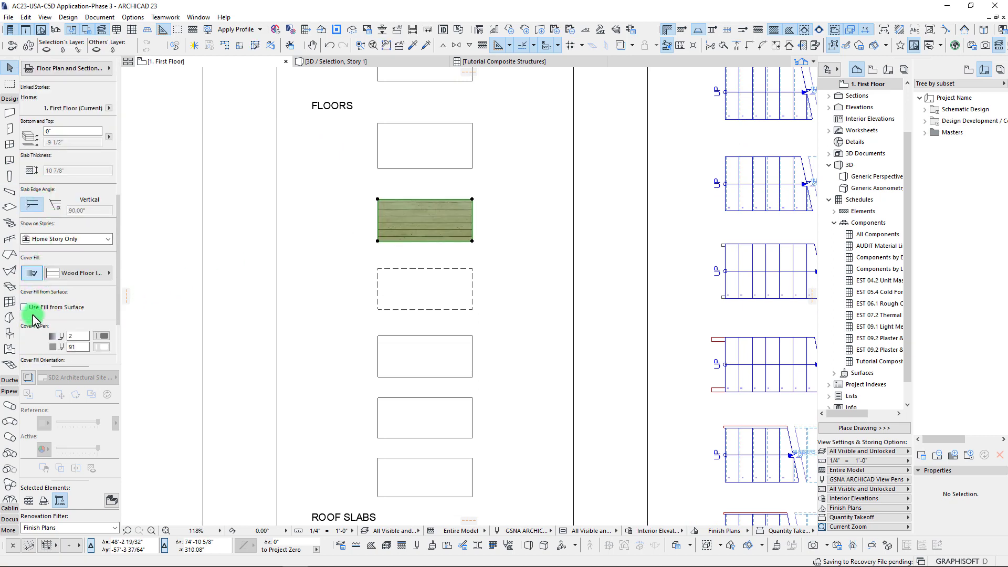
left_click(33, 313)
Select the remaining FLOORS slabs, tick Use Fill from Surface for all, then deselect.
middle_click_drag(414, 154, 414, 148)
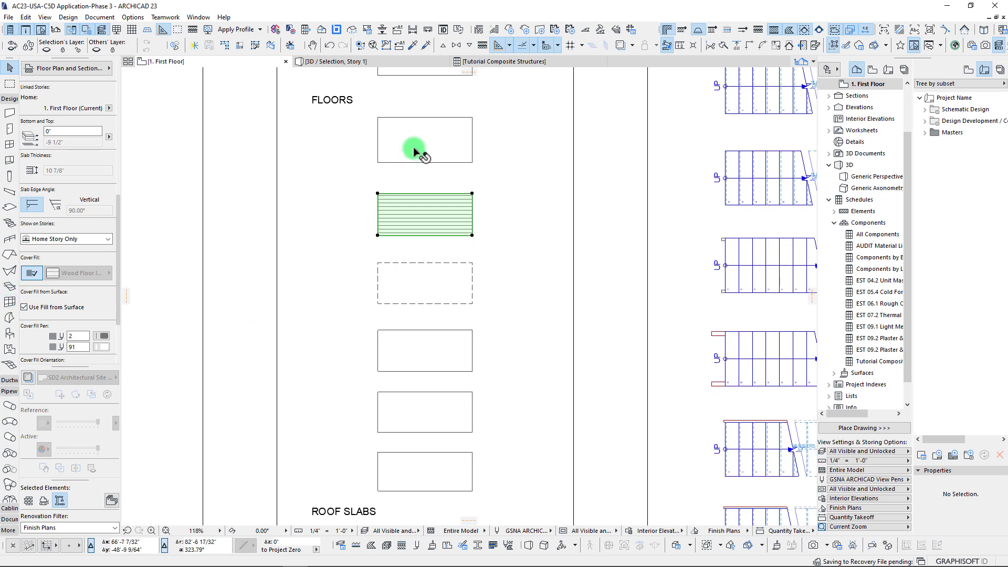
left_click(414, 147)
left_click(412, 281, "shift")
left_click(396, 347, "shift")
left_click(402, 412, "shift")
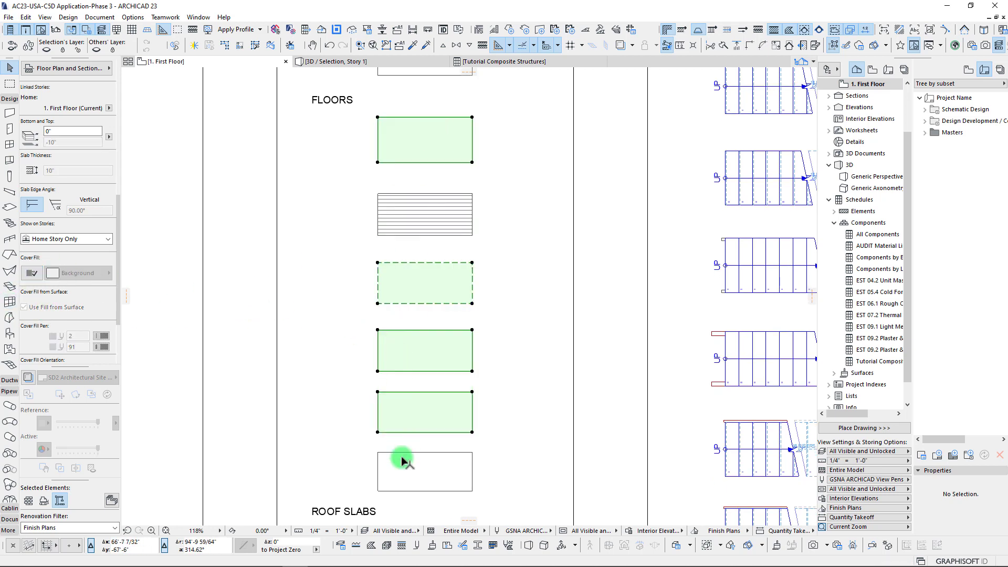
left_click(401, 456, "shift")
left_click(32, 273)
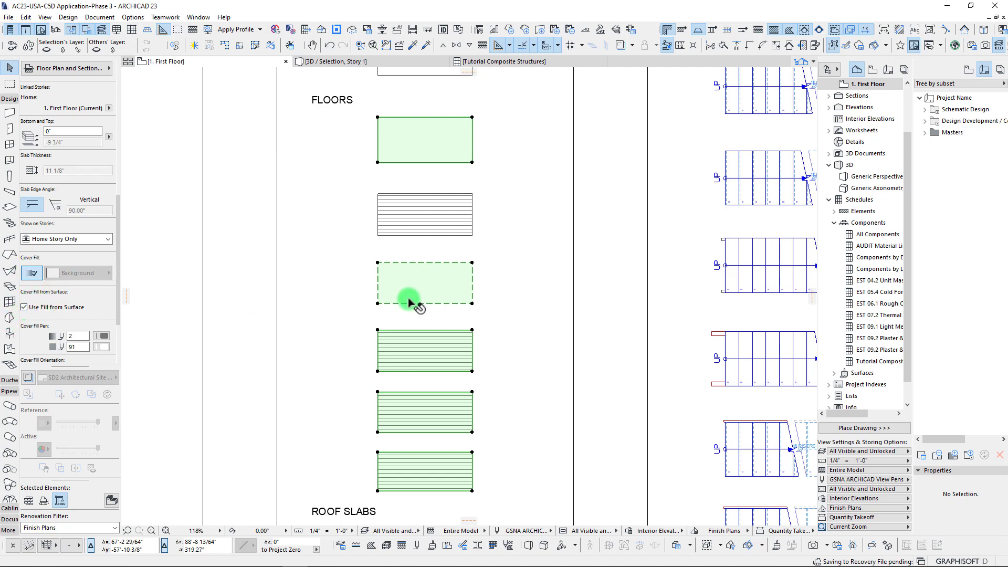
key("Escape")
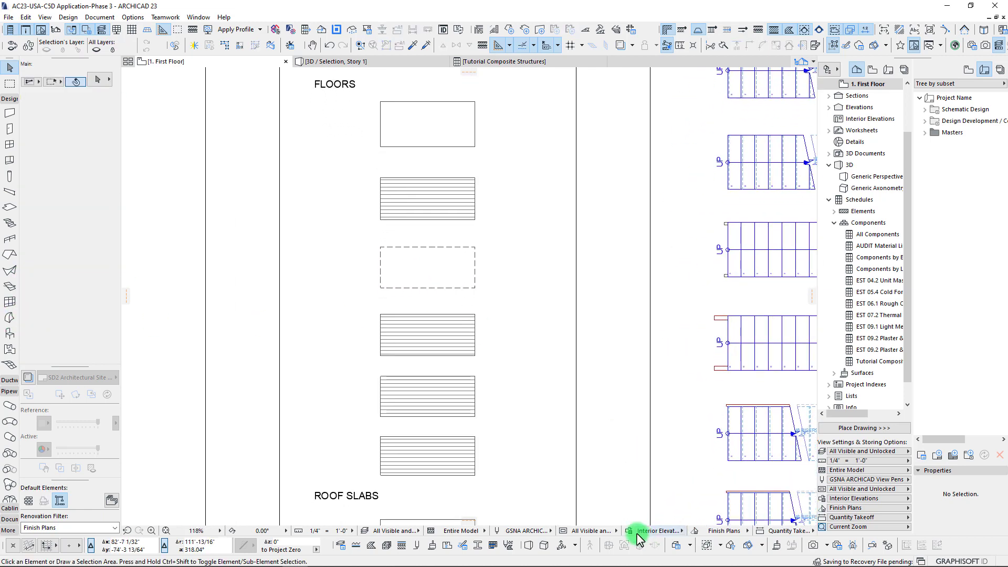
Create a new graphic override combination named 'Image Fill - Flooring'.
left_click(629, 532)
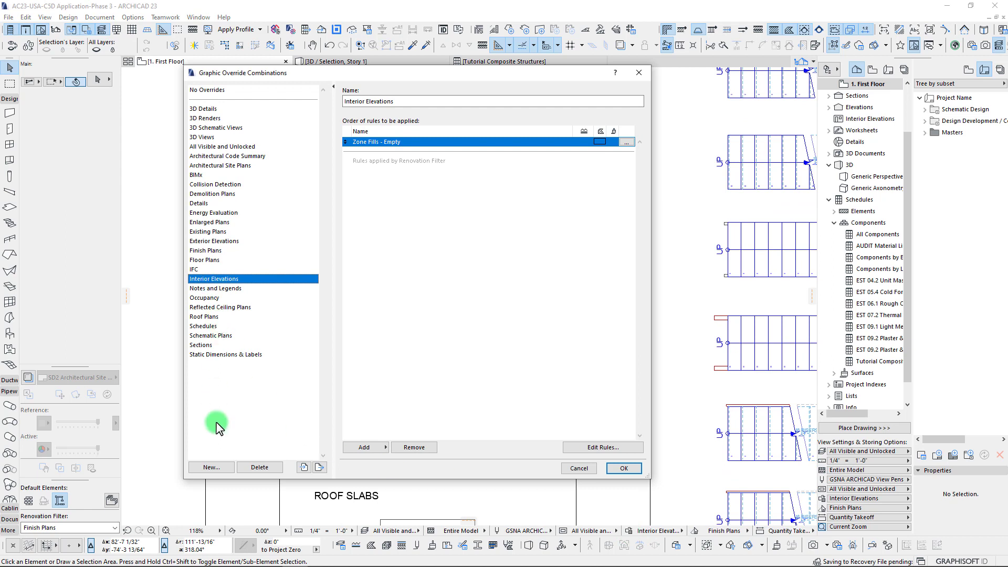
left_click(219, 468)
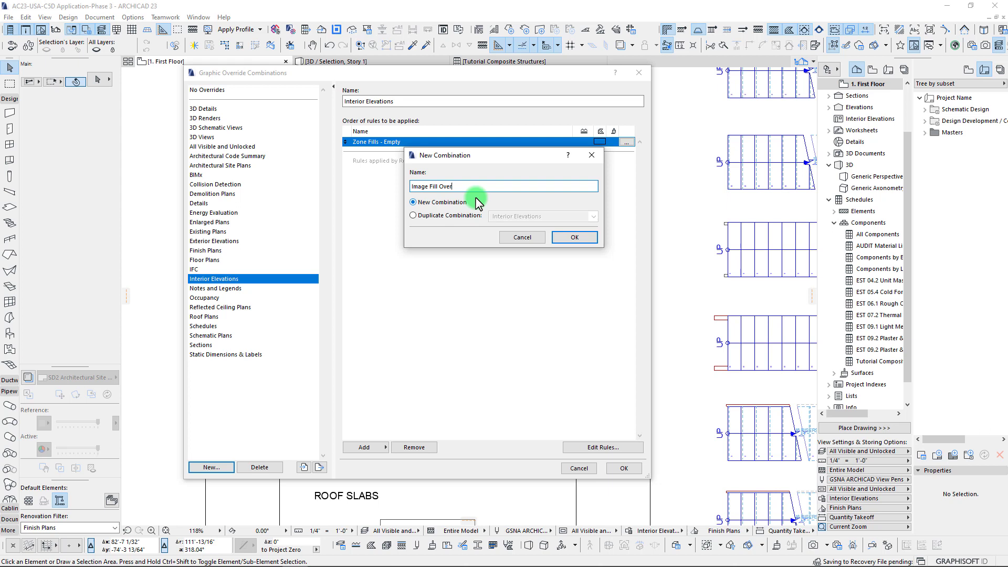
left_click(572, 237)
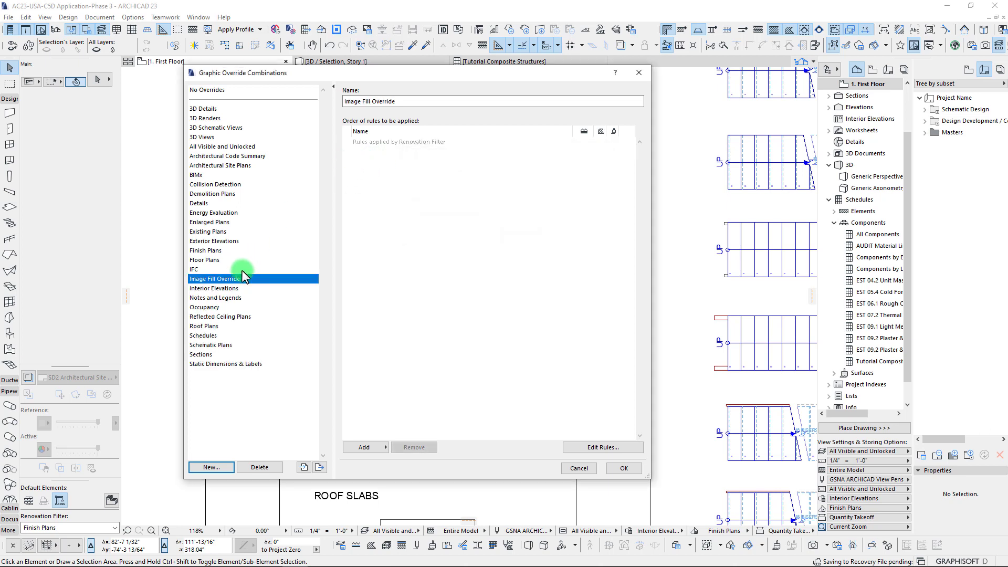
double_click(389, 102)
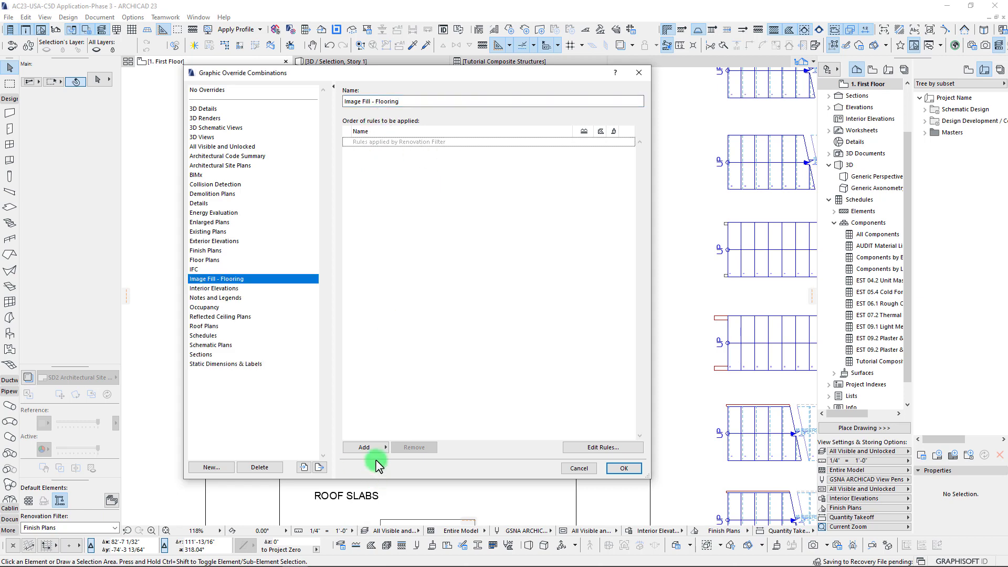
Add a new rule named 'Image Fill - Wood Flooring' and open its settings.
left_click(364, 447)
left_click(451, 556)
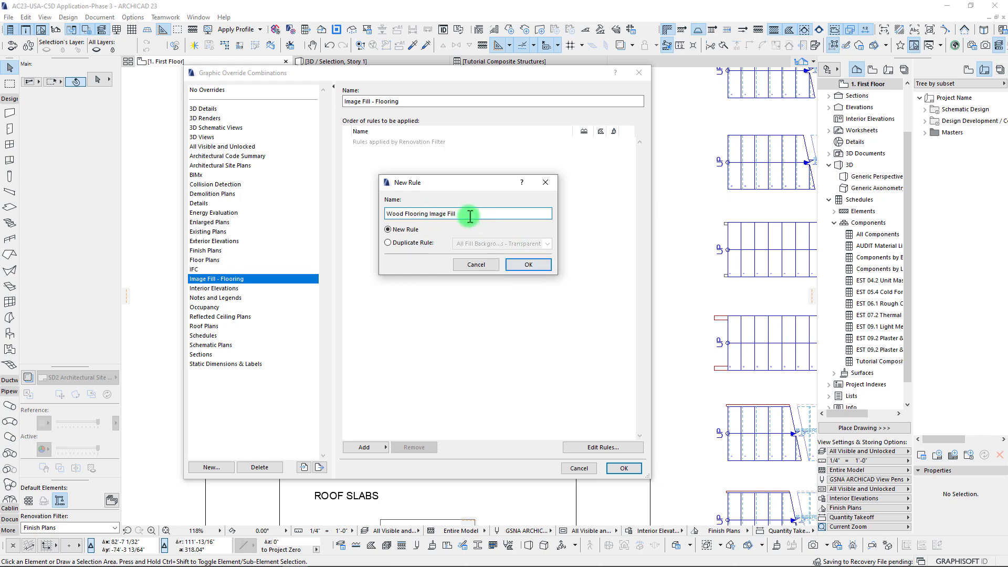
left_click_drag(462, 214, 433, 220)
left_click(390, 215)
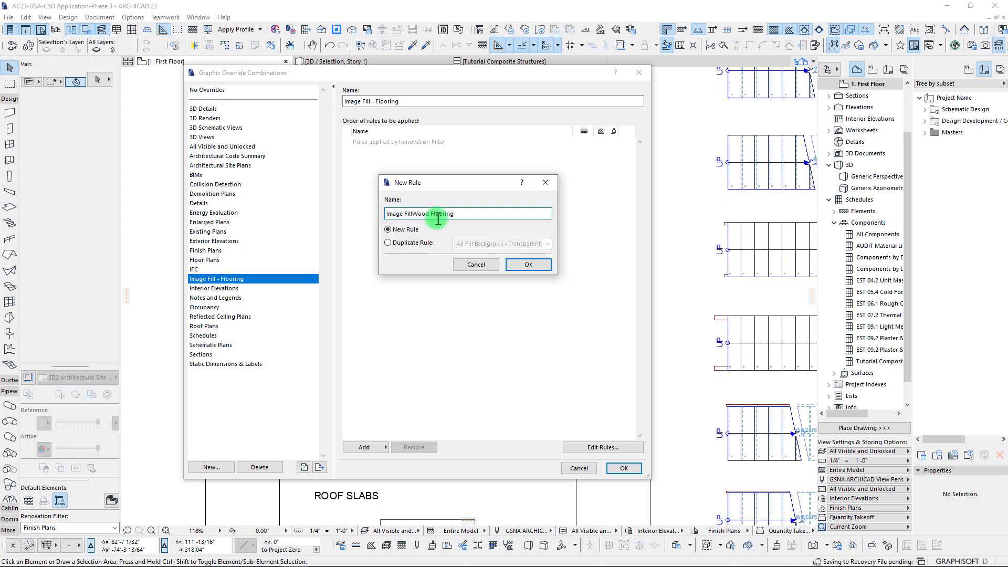
type("-")
left_click(528, 264)
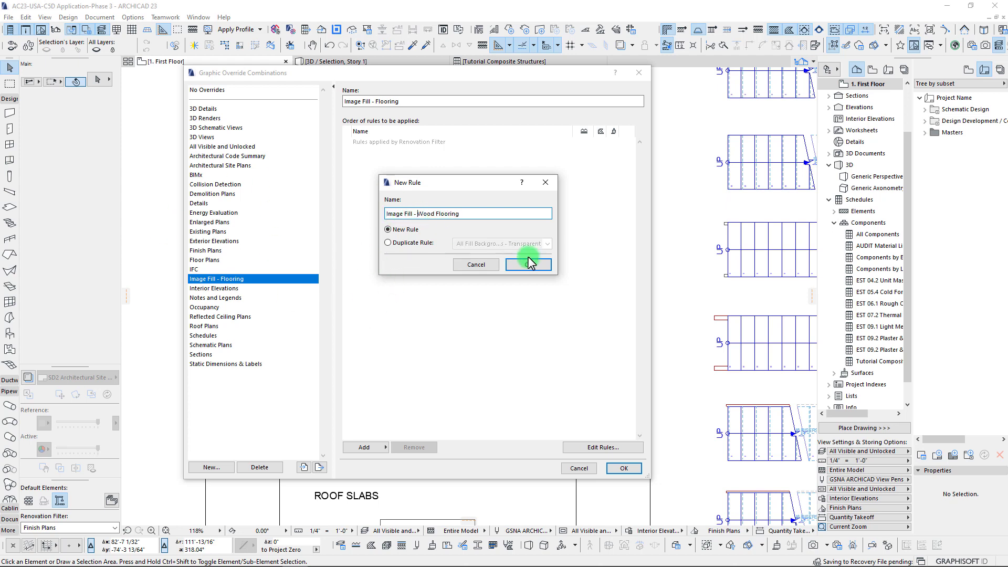
left_click(399, 144)
left_click(626, 143)
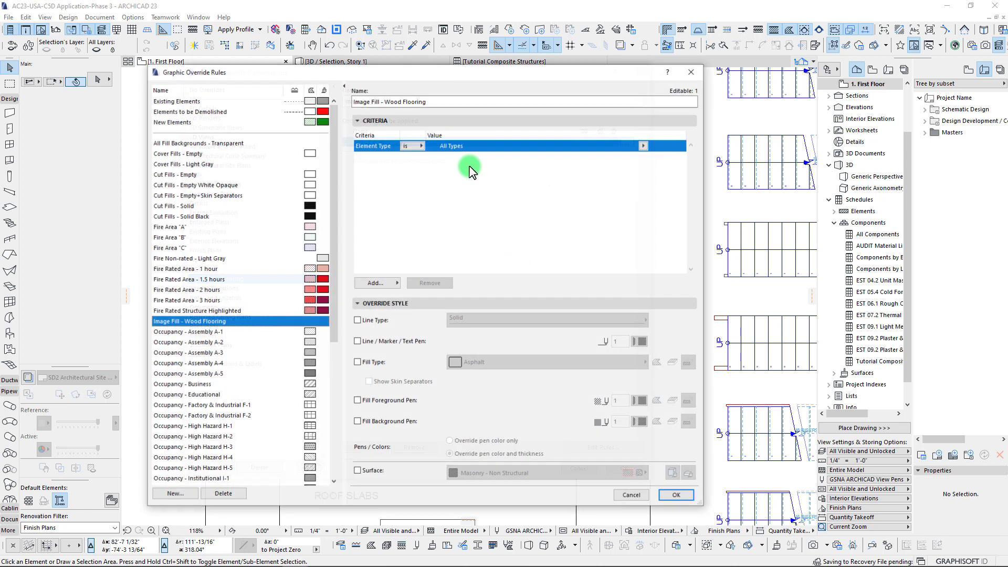
Limit the rule to slabs whose Top Surface is Wood - Flooring.
left_click(643, 146)
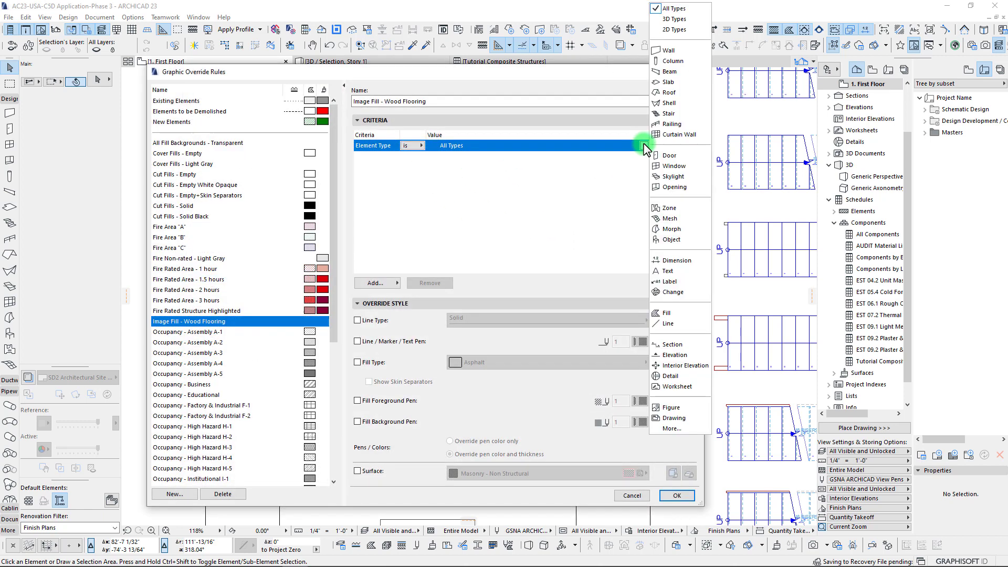
left_click(668, 82)
left_click(390, 288)
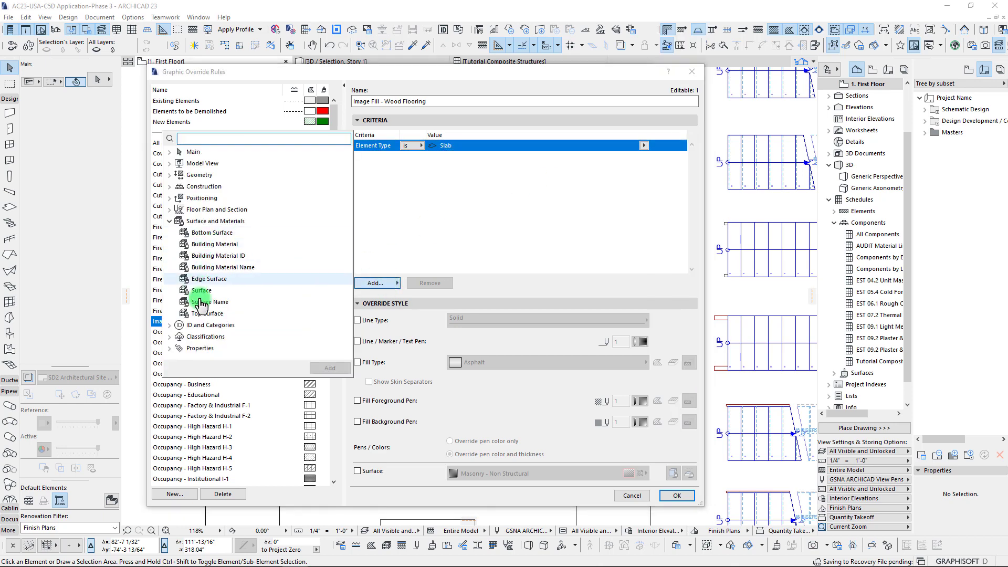
left_click(203, 315)
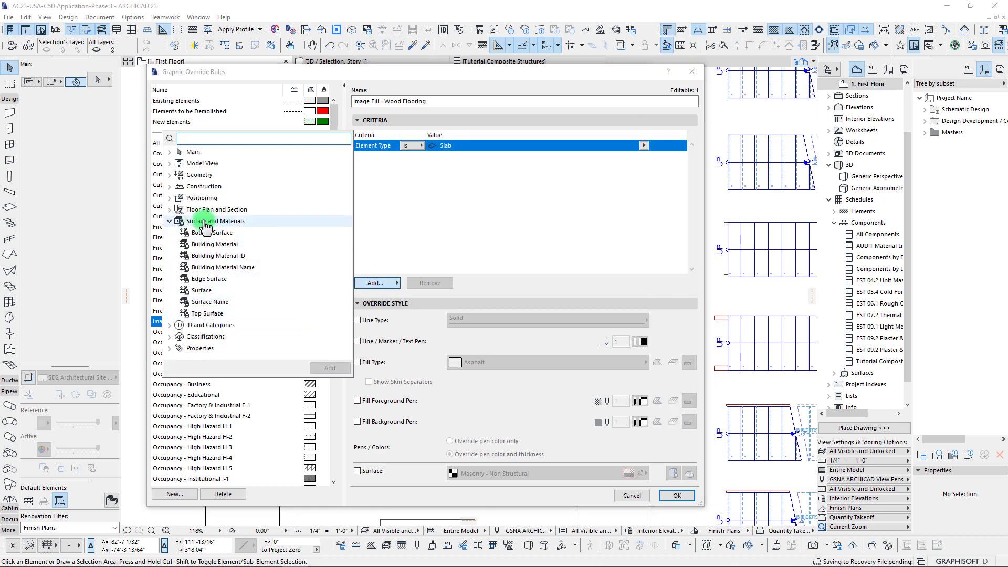
double_click(197, 315)
left_click(643, 158)
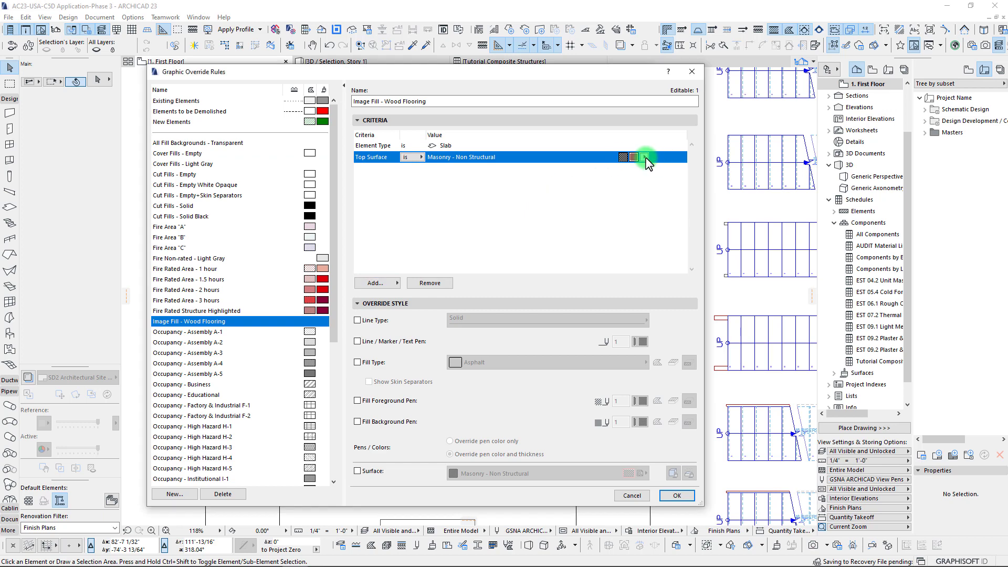
left_click(559, 246)
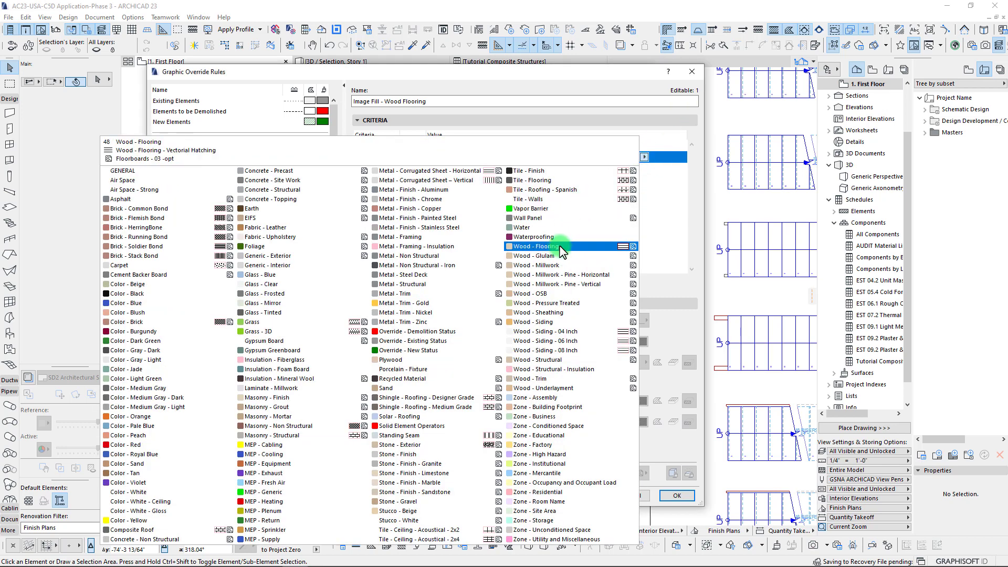
Override the fill type with the Wood Floor Image Fill and confirm the rule.
left_click(357, 362)
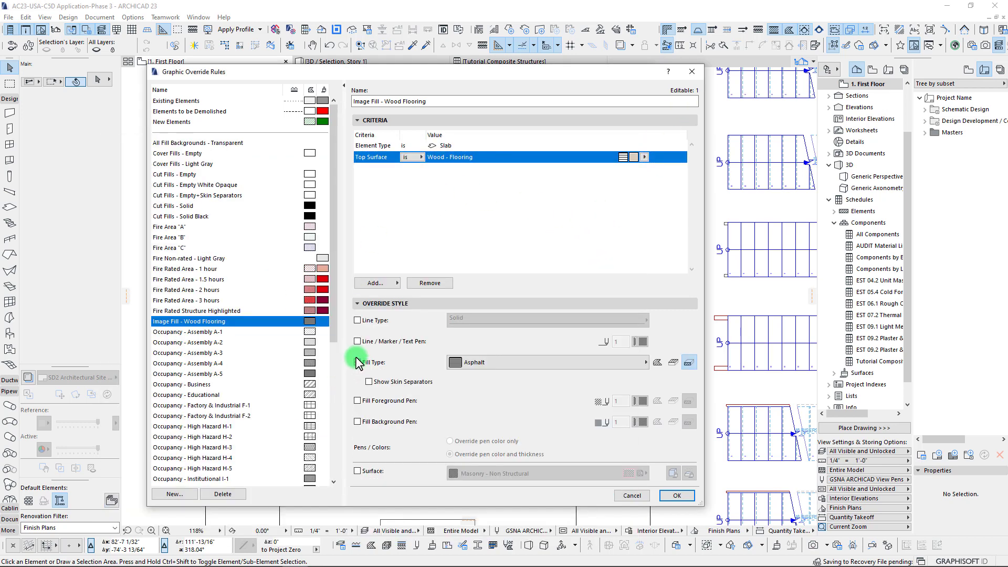
left_click(647, 362)
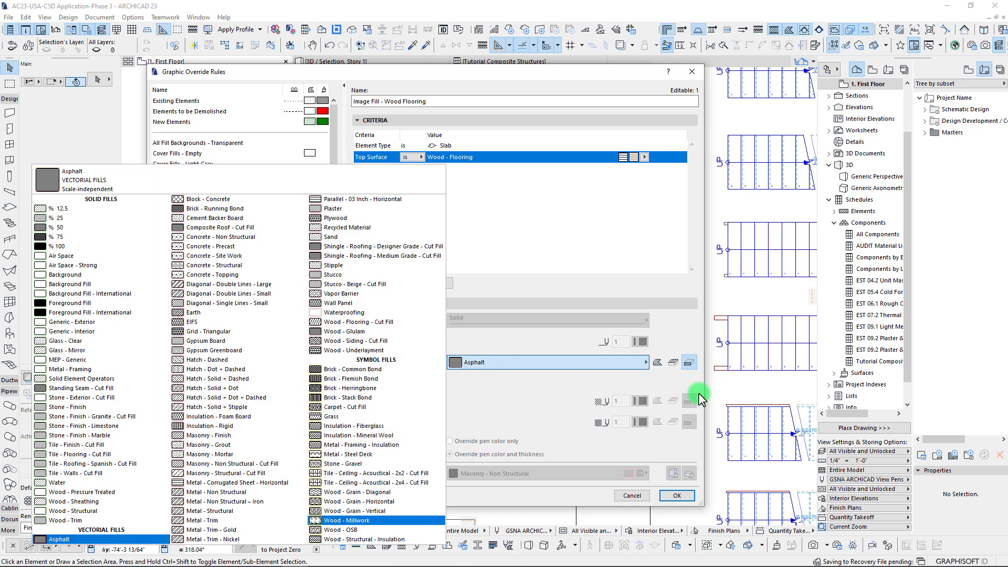
left_click(688, 367)
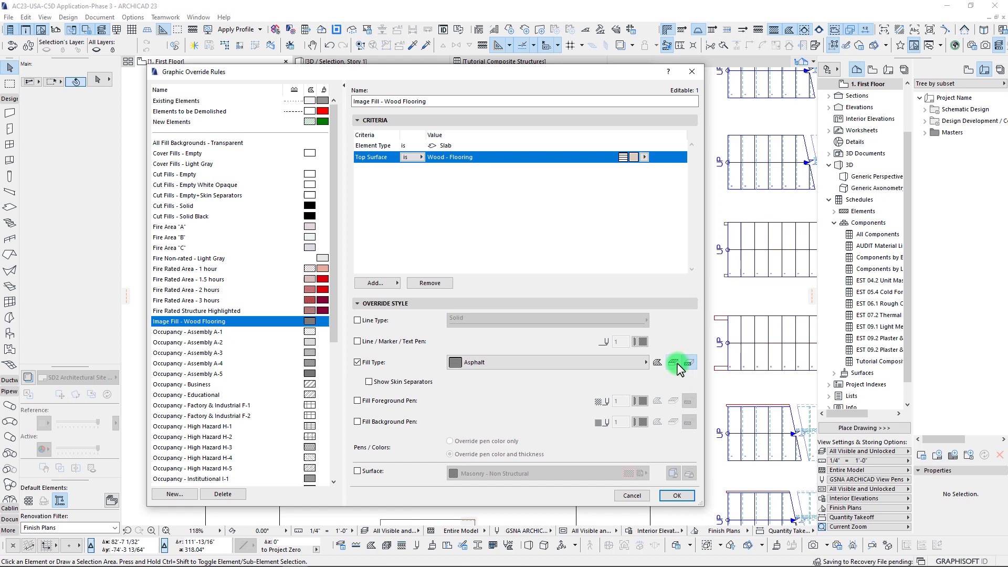
left_click(673, 362)
left_click(568, 364)
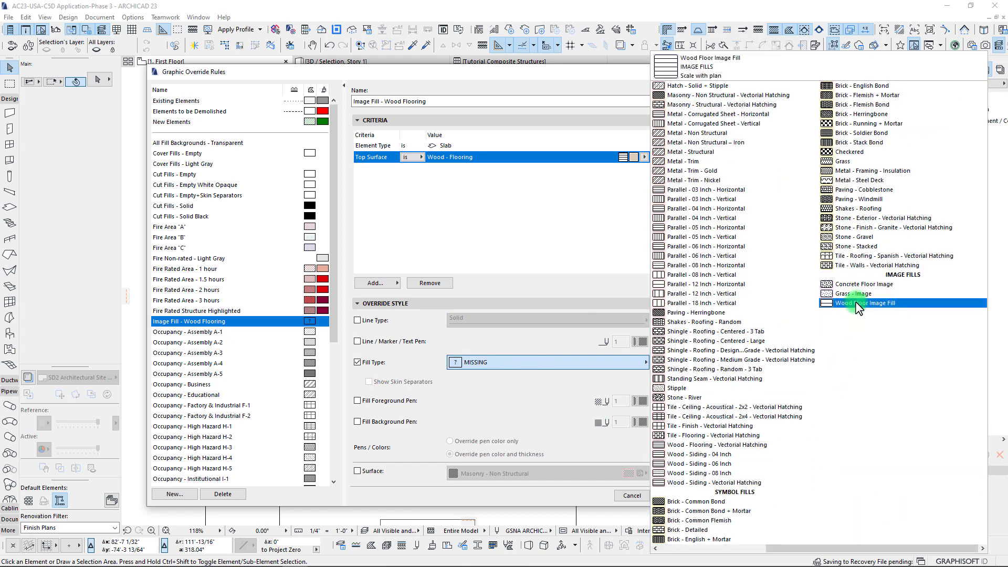
left_click(856, 303)
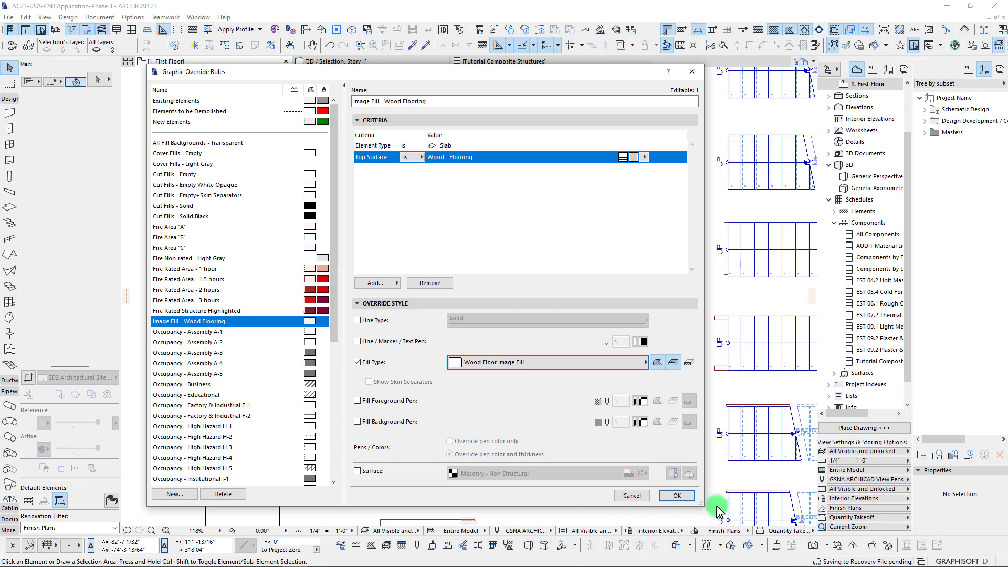
left_click(683, 497)
Add a new rule named 'Image Fill - Concrete Floor' and open its settings.
left_click(381, 448)
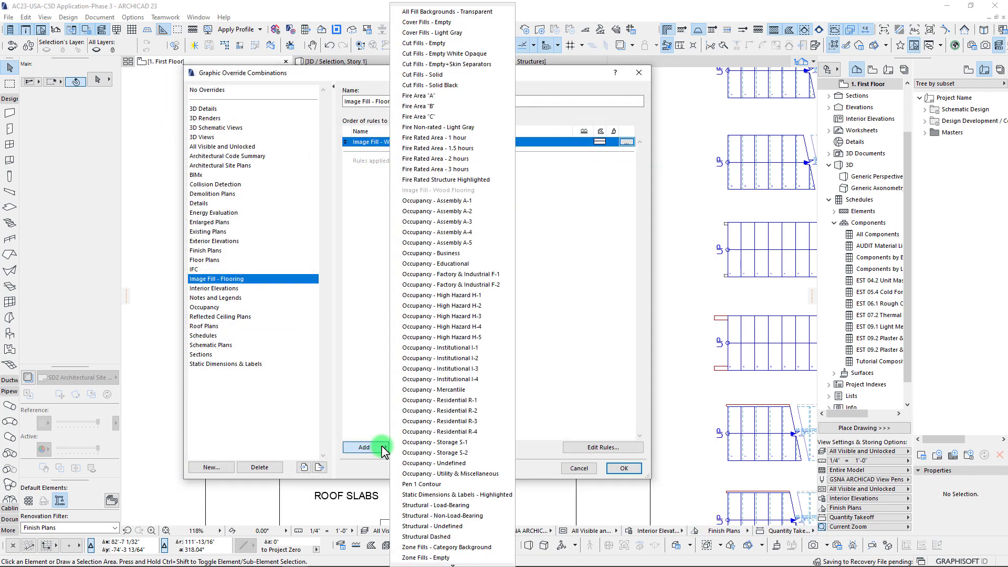
scroll(441, 499, "down", 1)
left_click(428, 558)
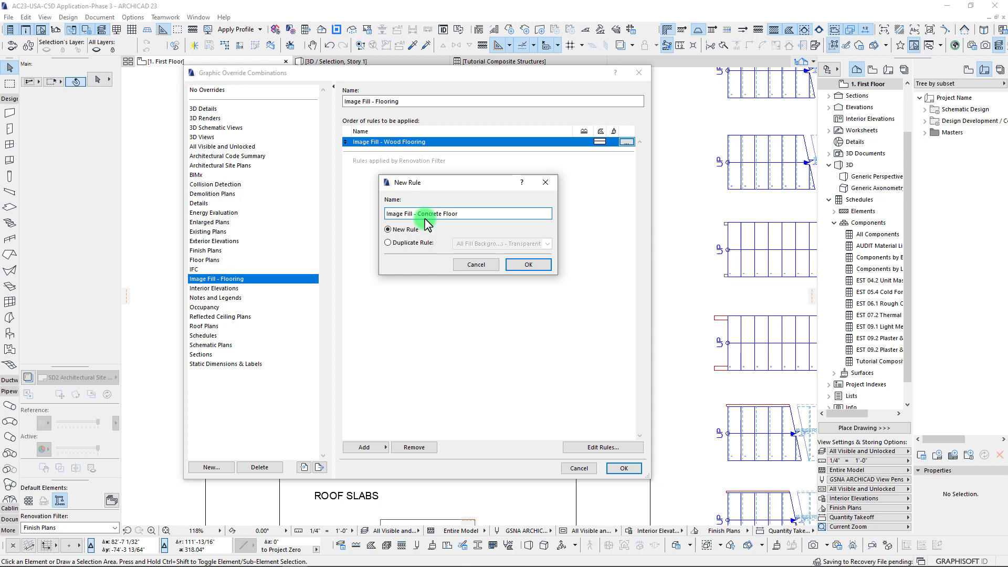
left_click(525, 265)
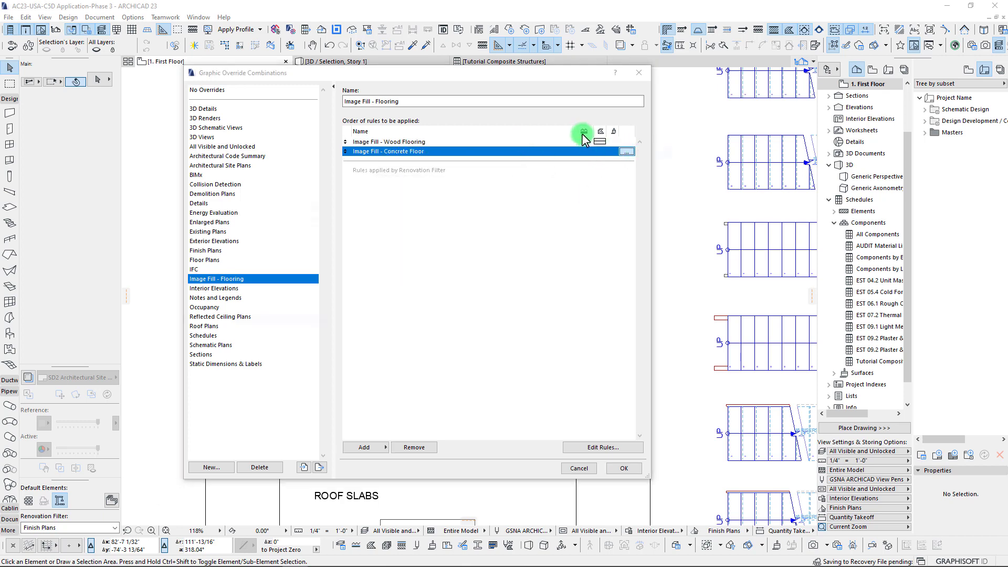
left_click(626, 151)
Limit the rule to slabs whose Top Surface is Concrete - Structural.
left_click(643, 146)
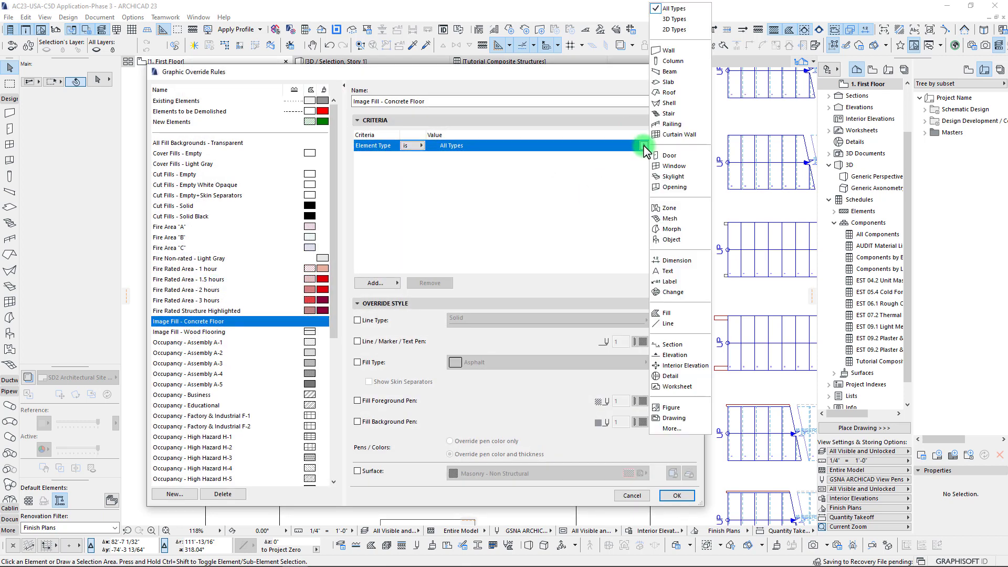
left_click(666, 82)
left_click(373, 282)
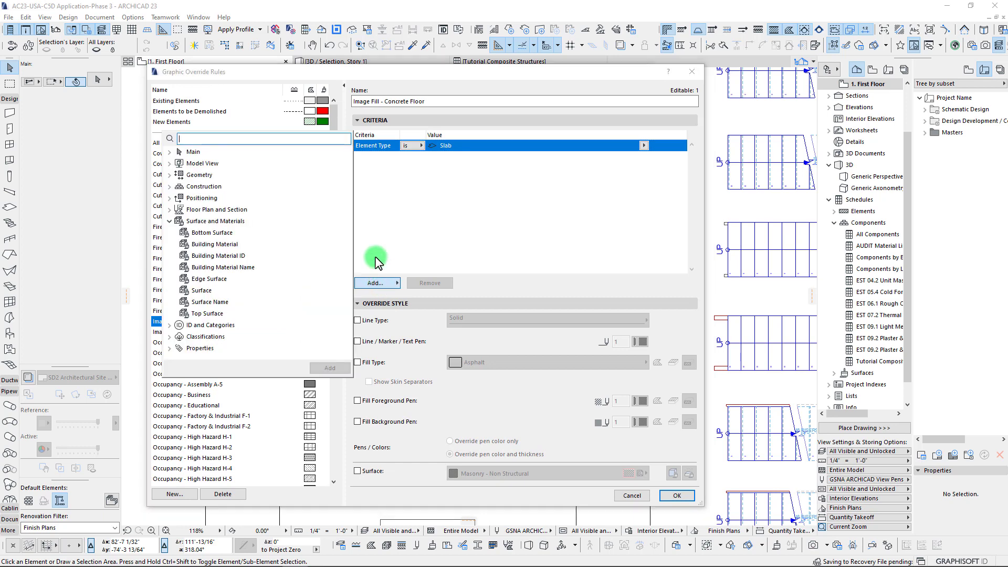
double_click(215, 313)
left_click(645, 158)
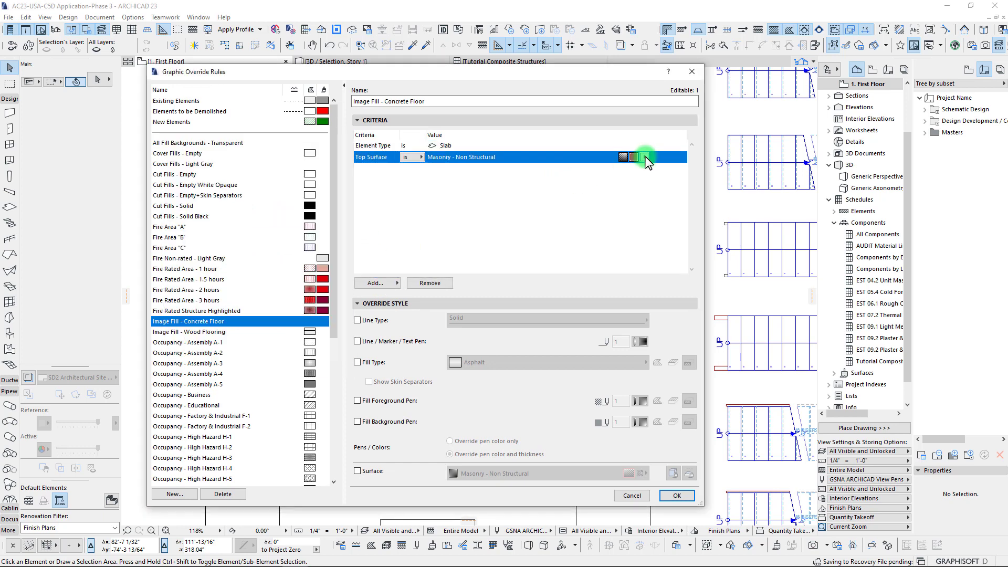
left_click(268, 169)
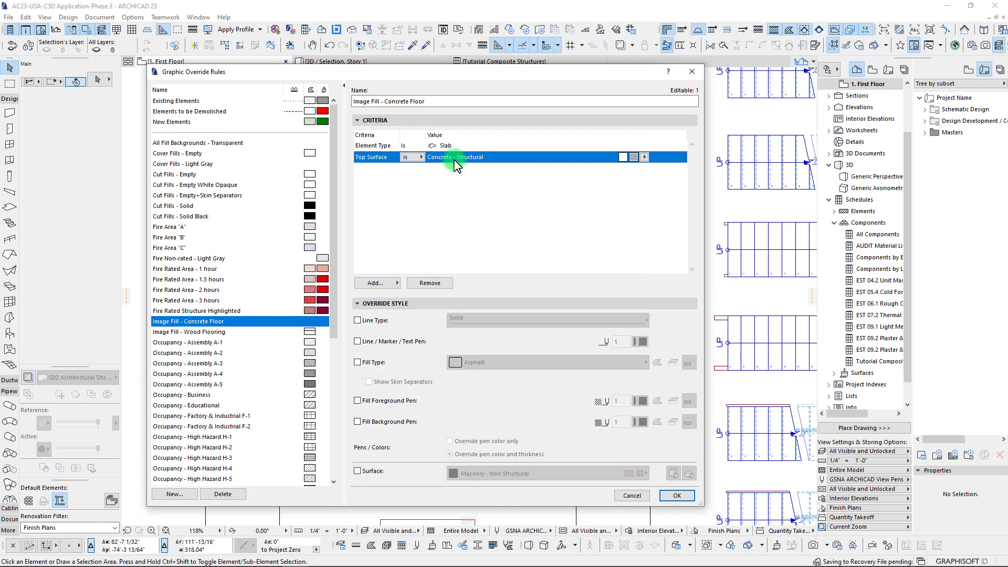
Override the fill type with the Concrete Floor Image fill and confirm the rule.
left_click(358, 362)
left_click(672, 363)
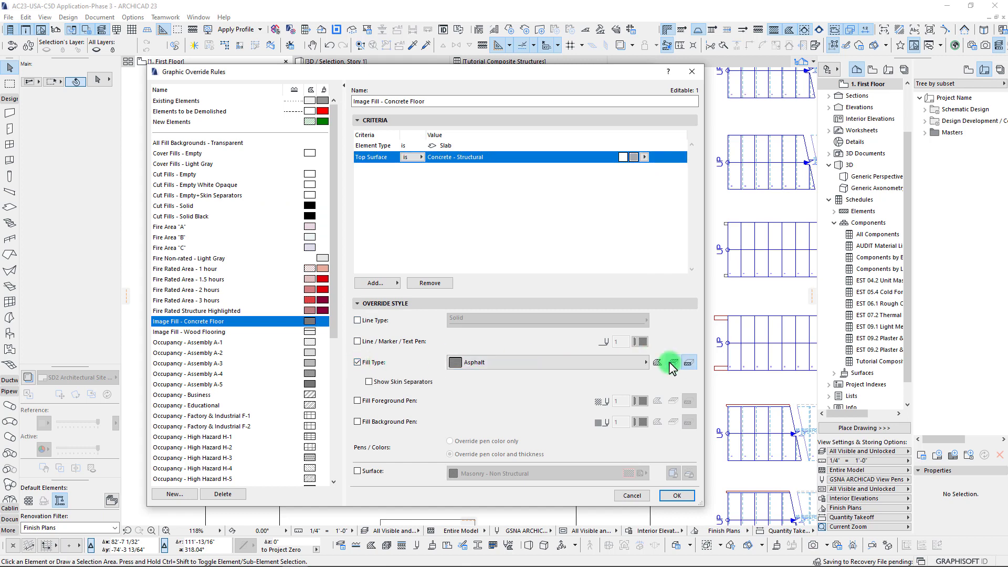
left_click(650, 362)
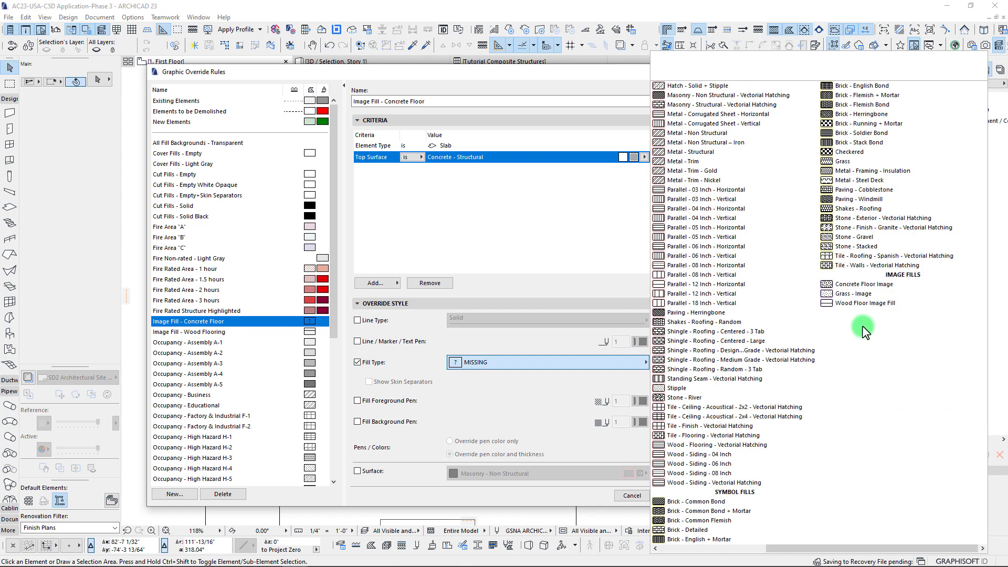
left_click(854, 285)
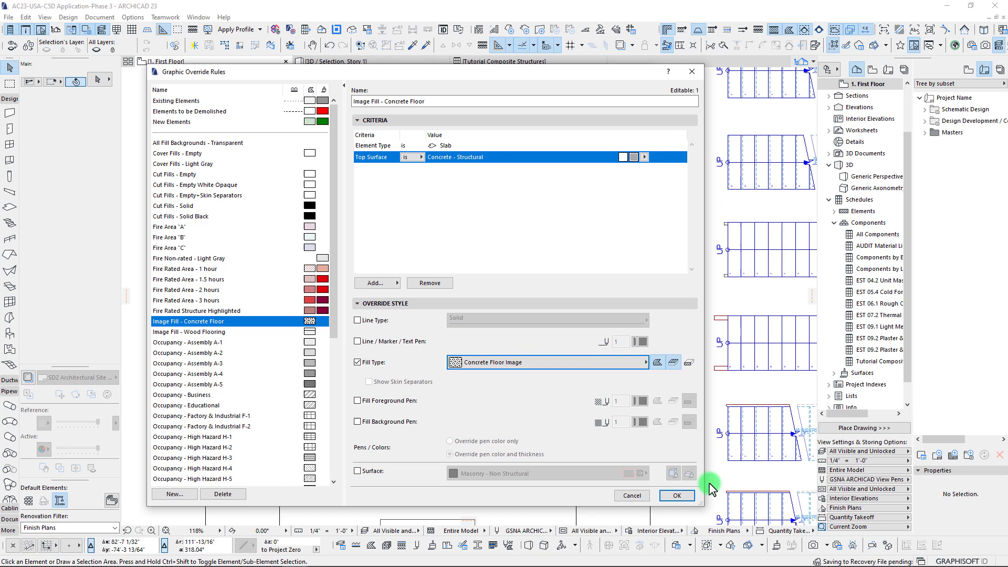
left_click(676, 495)
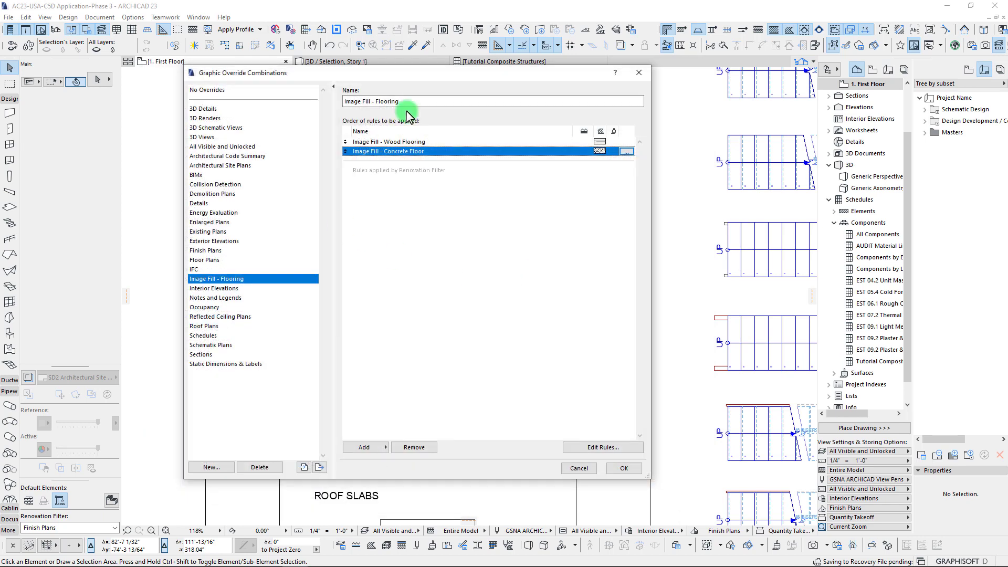
left_click_drag(399, 73, 584, 51)
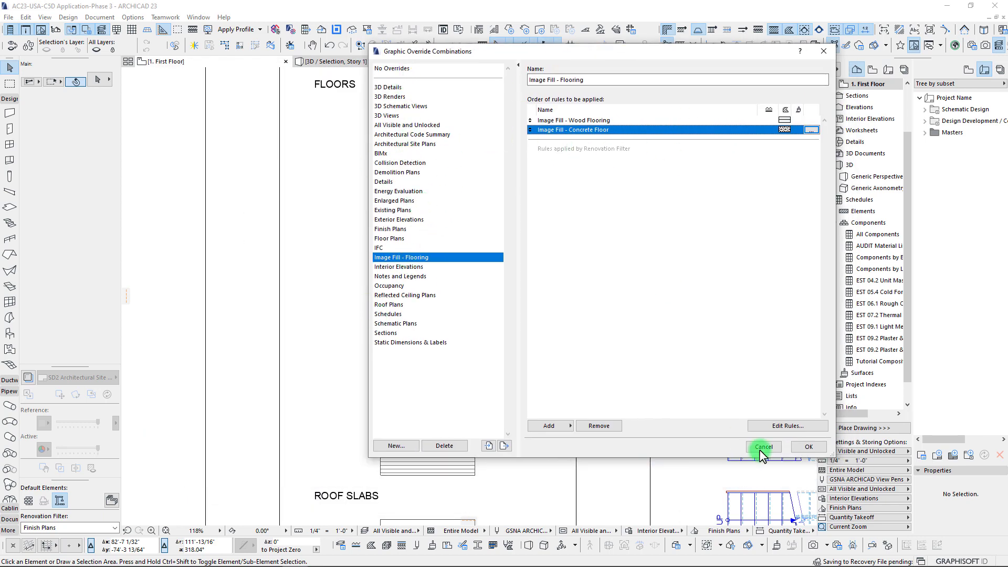
Apply the Image Fill - Flooring combination and select the concrete floor slab.
key("Return")
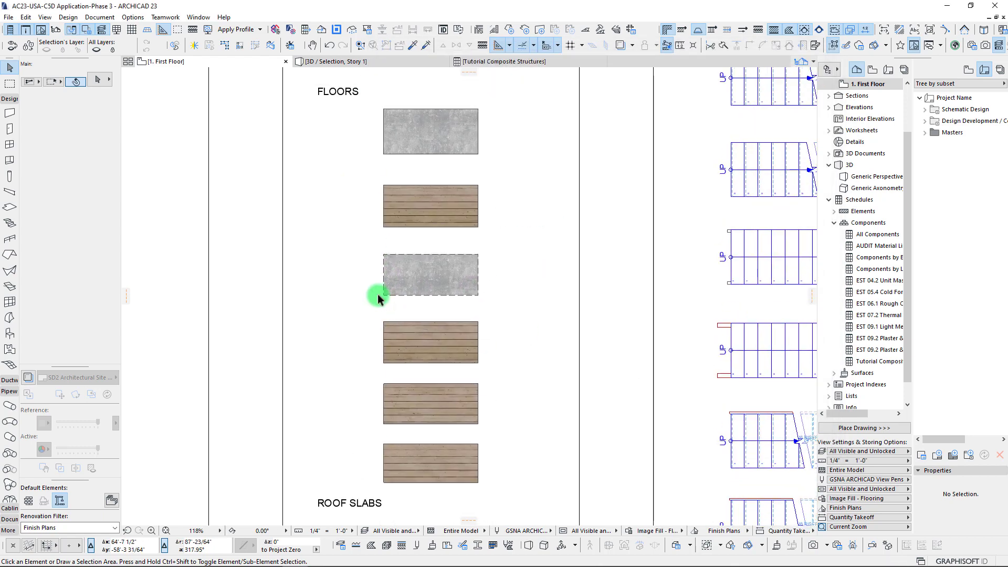
scroll(423, 342, "up", 10)
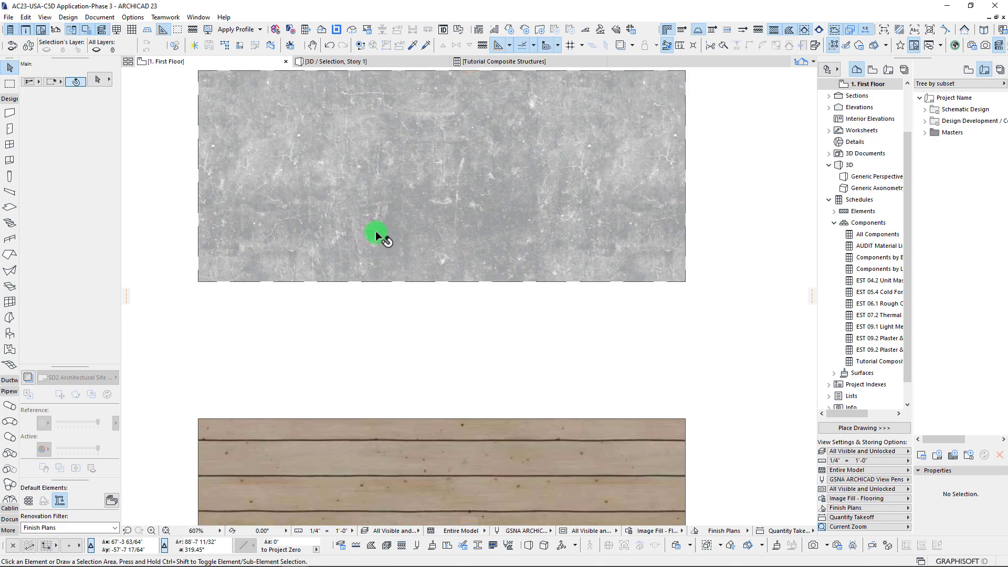
left_click(423, 223)
scroll(407, 254, "down", 5)
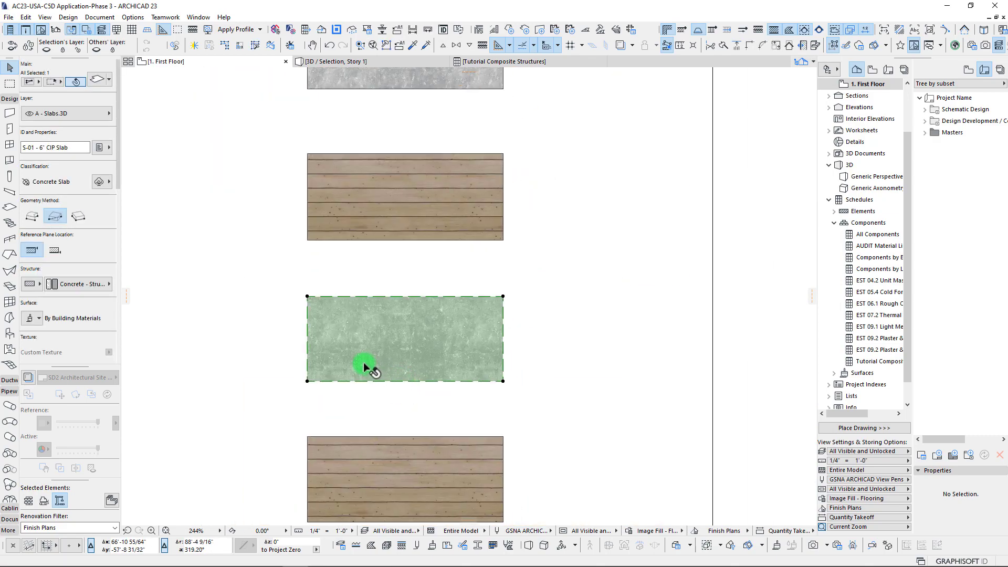
scroll(363, 362, "down", 4)
mouse_move(367, 338)
middle_mouse_down()
mouse_move(438, 319)
mouse_move(483, 293)
middle_mouse_up()
Draw a trial rectangular slab beside the samples, then narrow and shorten it.
left_click(439, 319, "alt")
left_click(295, 211)
left_click(478, 453)
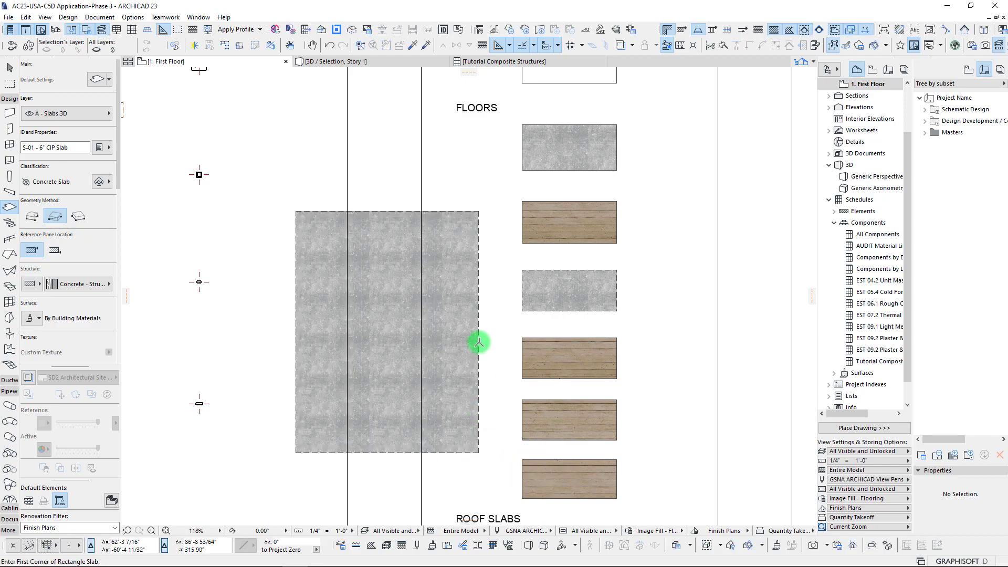
scroll(420, 330, "up", 10)
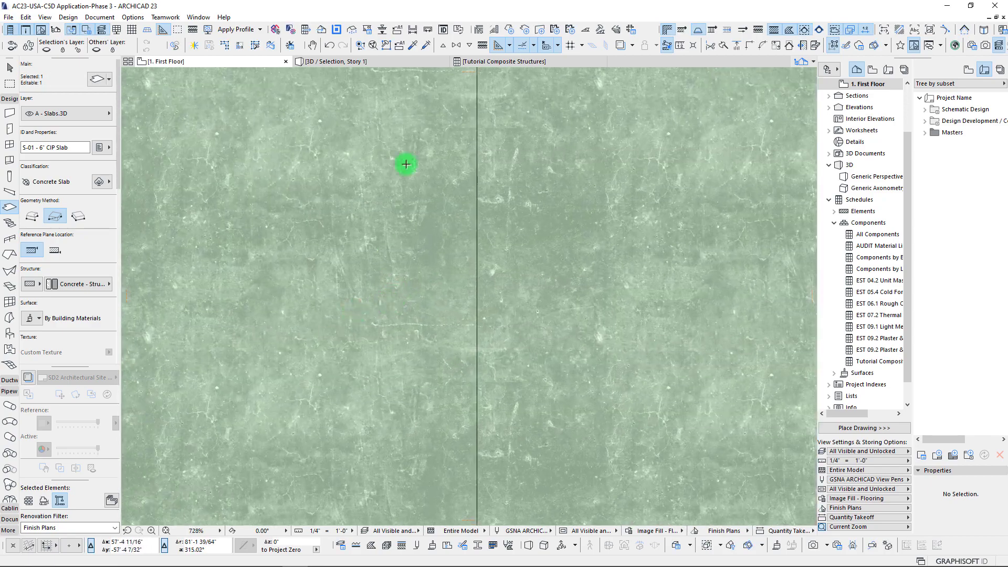
scroll(461, 214, "down", 6)
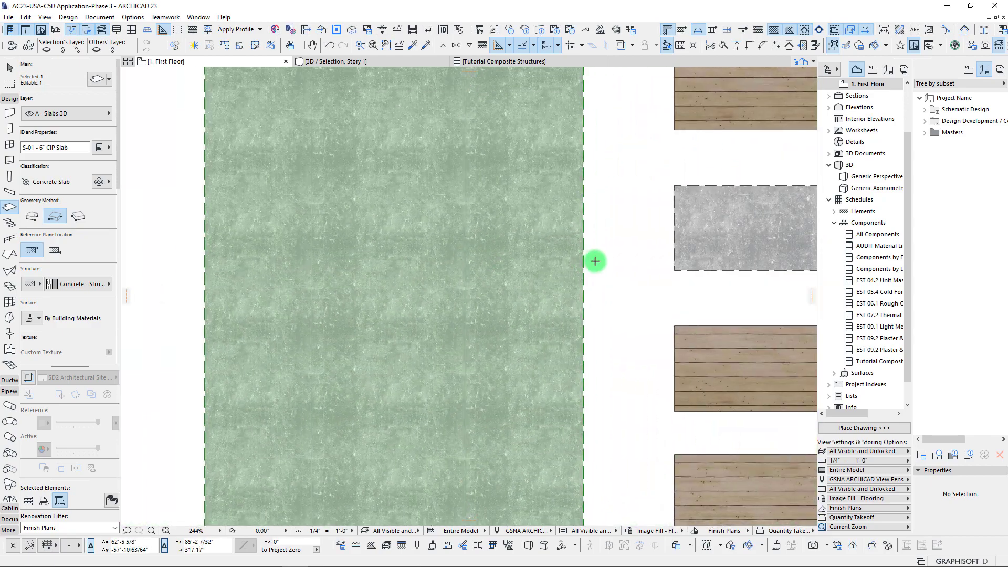
left_click(583, 265)
left_click(347, 299)
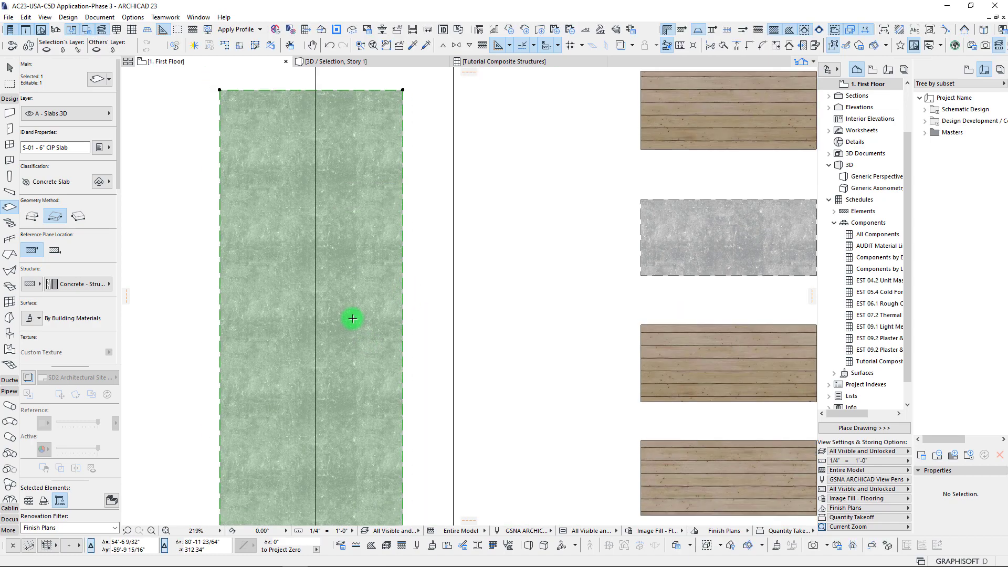
scroll(353, 317, "down", 5)
left_click(394, 300)
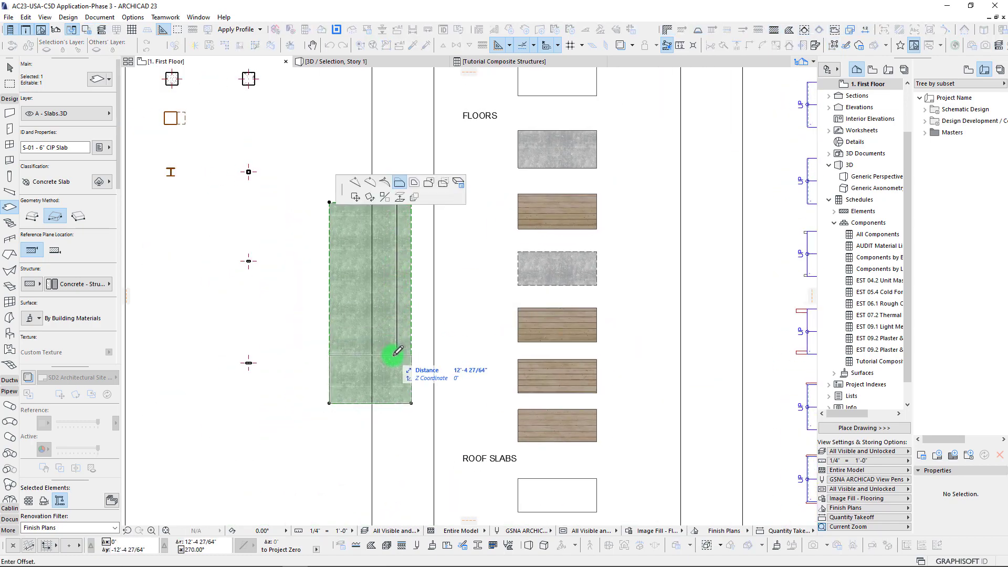
Delete the extra trial slab and return to the Arrow tool.
left_click(378, 362)
scroll(378, 361, "up", 1)
scroll(378, 362, "up", 4)
key("Delete")
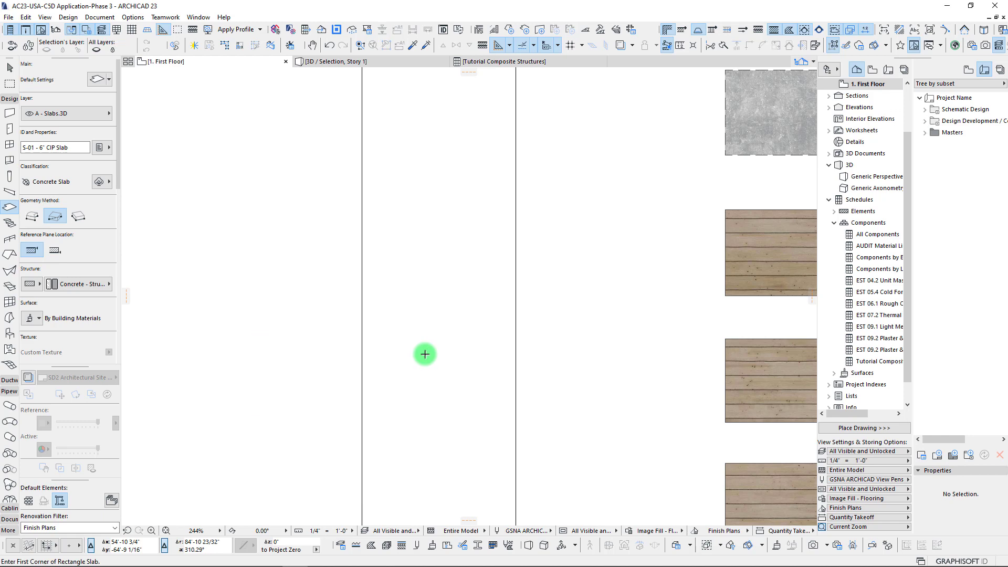
scroll(423, 353, "down", 5)
scroll(540, 305, "up", 1)
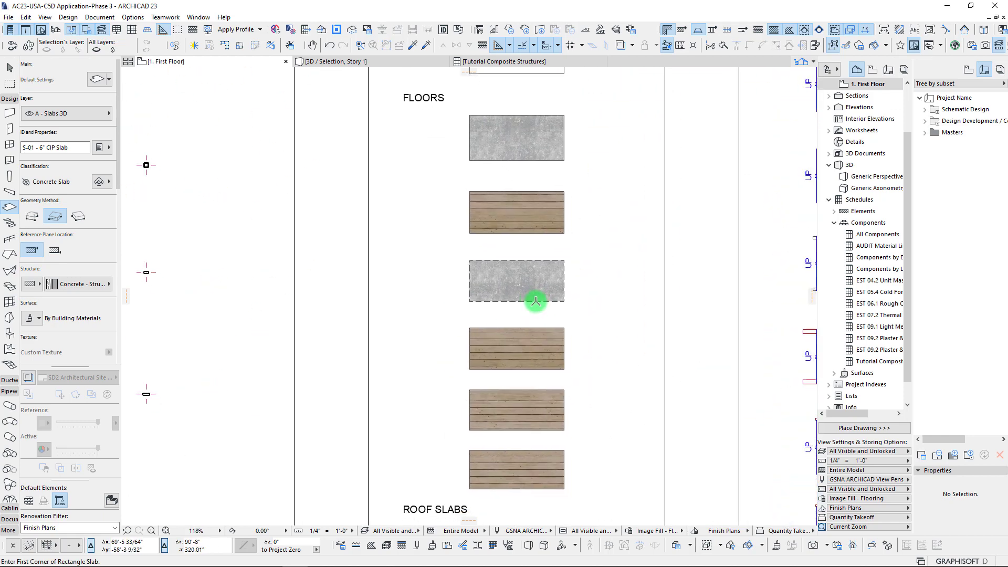
scroll(490, 283, "right", 1)
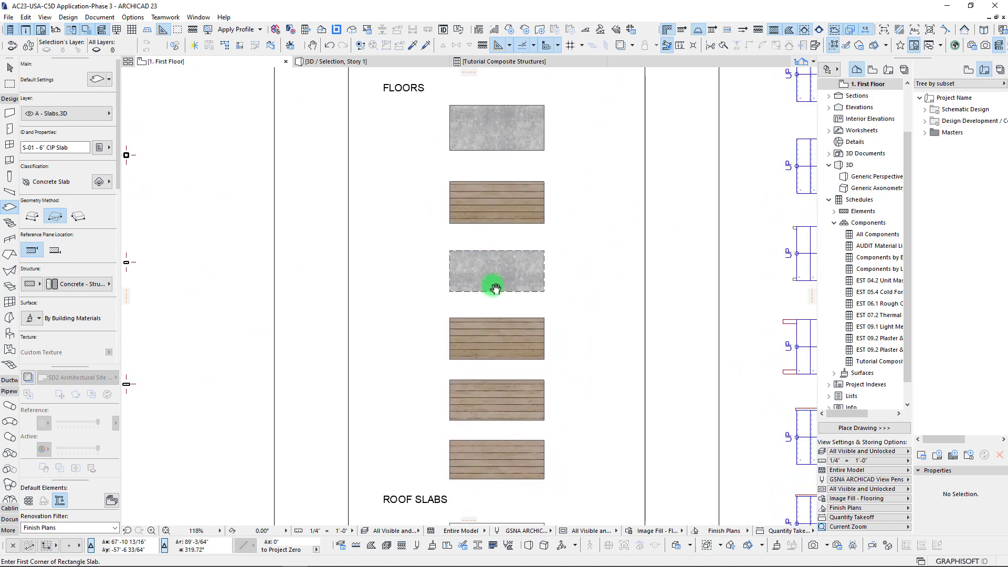
key("Escape")
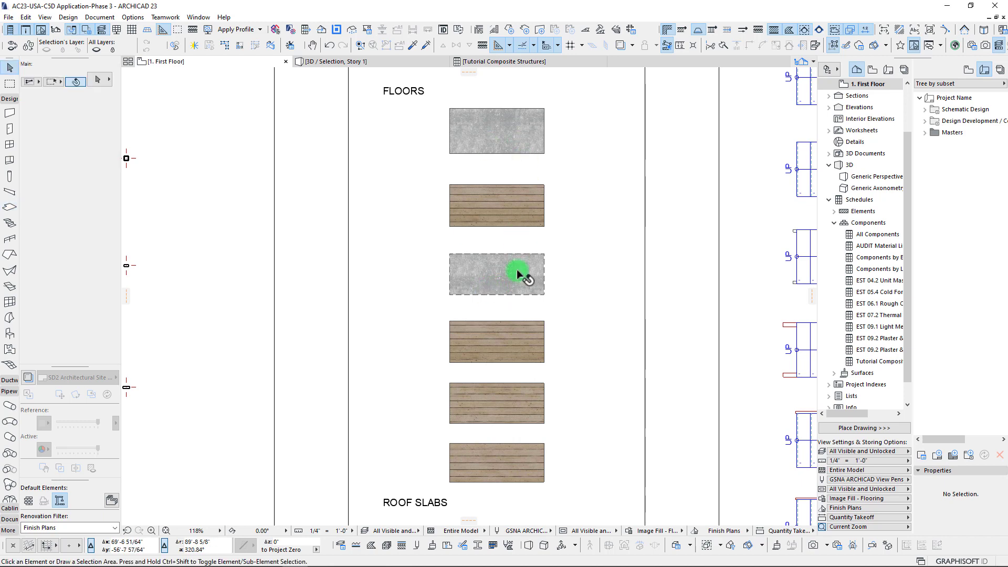
scroll(516, 272, "up", 1)
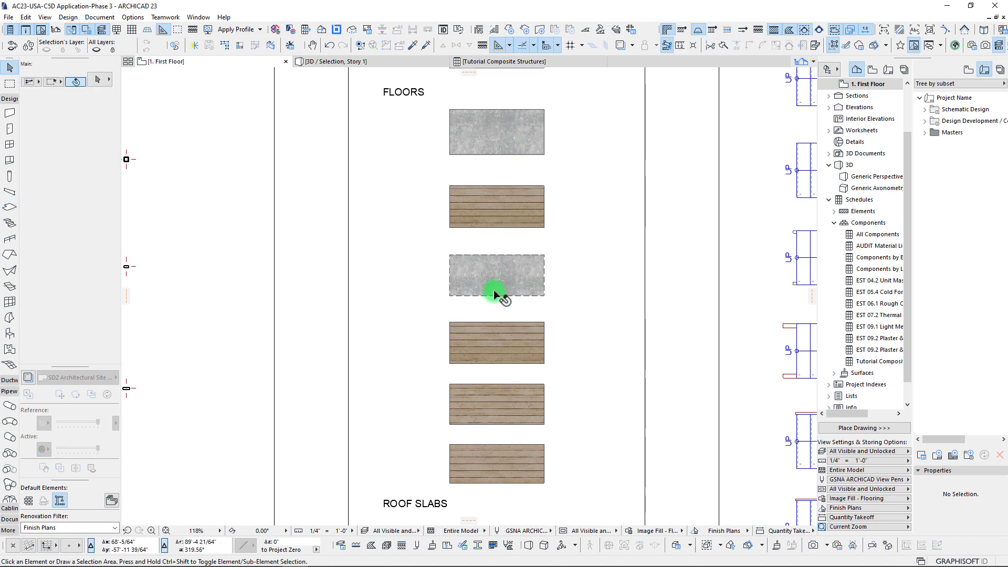
scroll(505, 192, "down", 6)
Turn on the GROSS AREA zone's cover fill and set it to Concrete Floor Image.
middle_click_drag(515, 187, 506, 351)
scroll(504, 288, "up", 4)
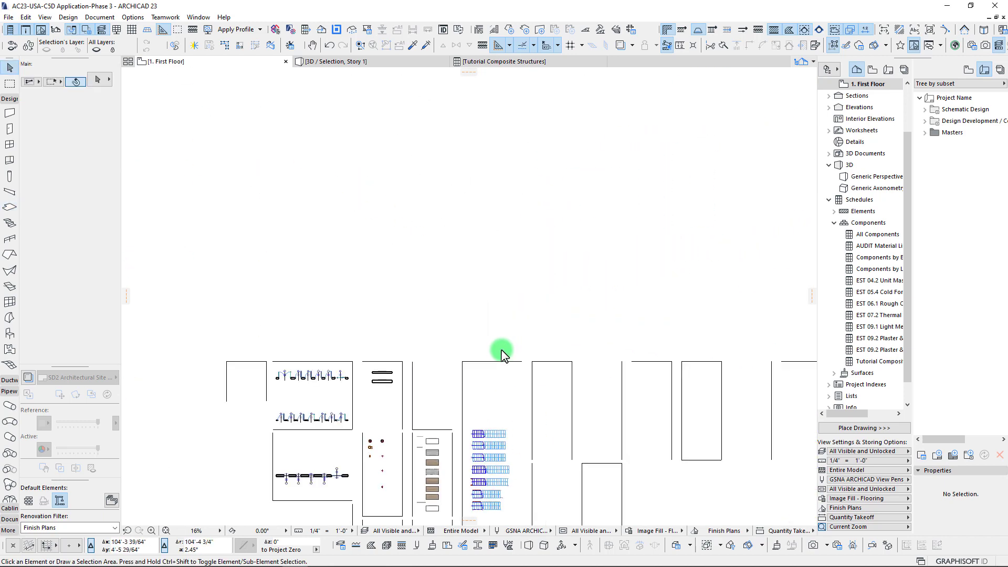
left_click(479, 194)
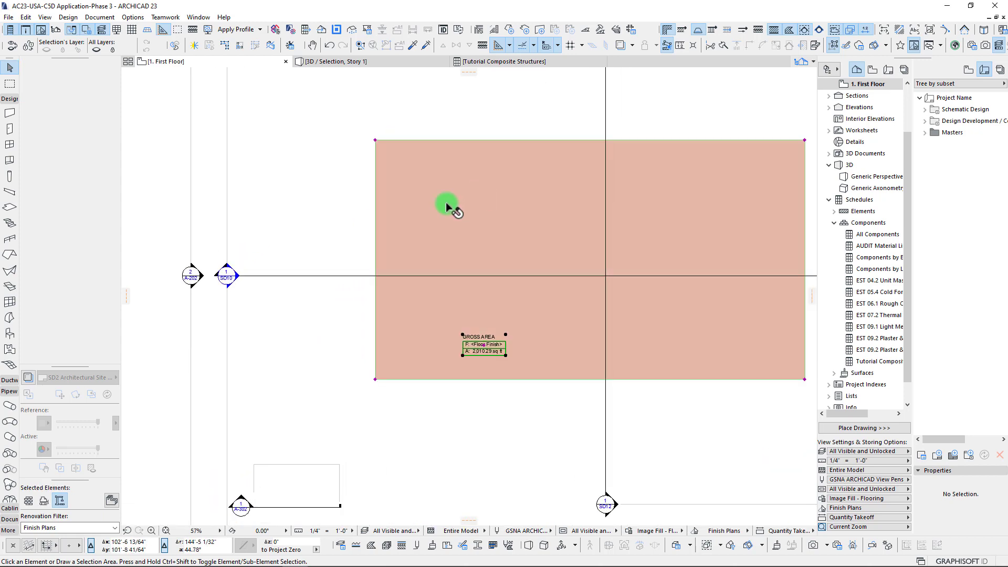
scroll(76, 237, "down", 5)
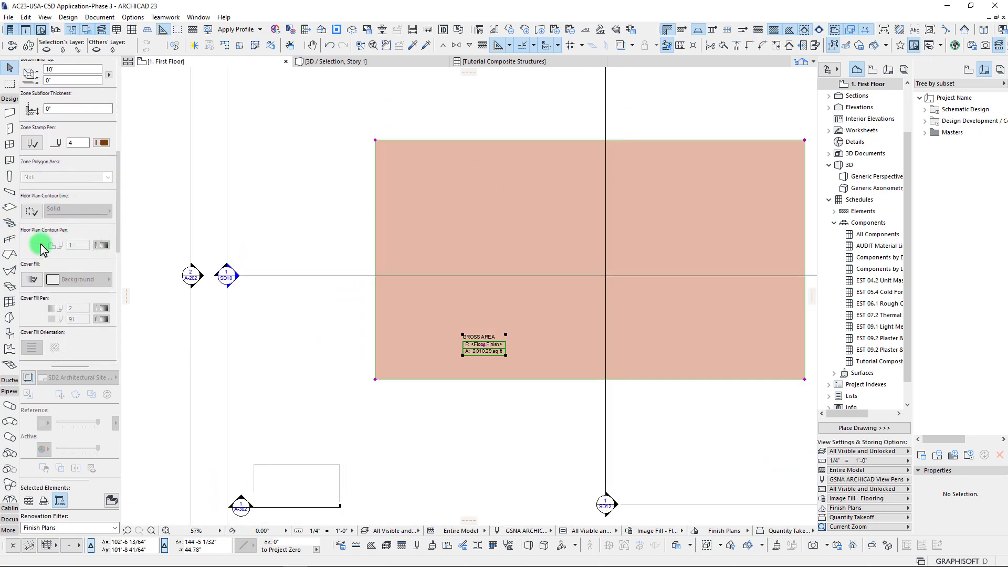
scroll(73, 263, "down", 2)
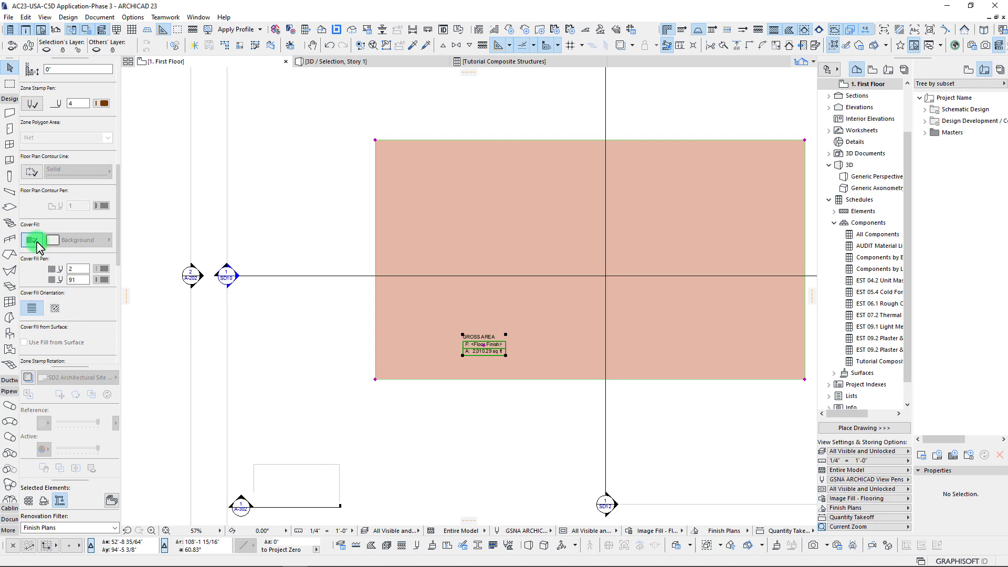
left_click(31, 240)
left_click(74, 240)
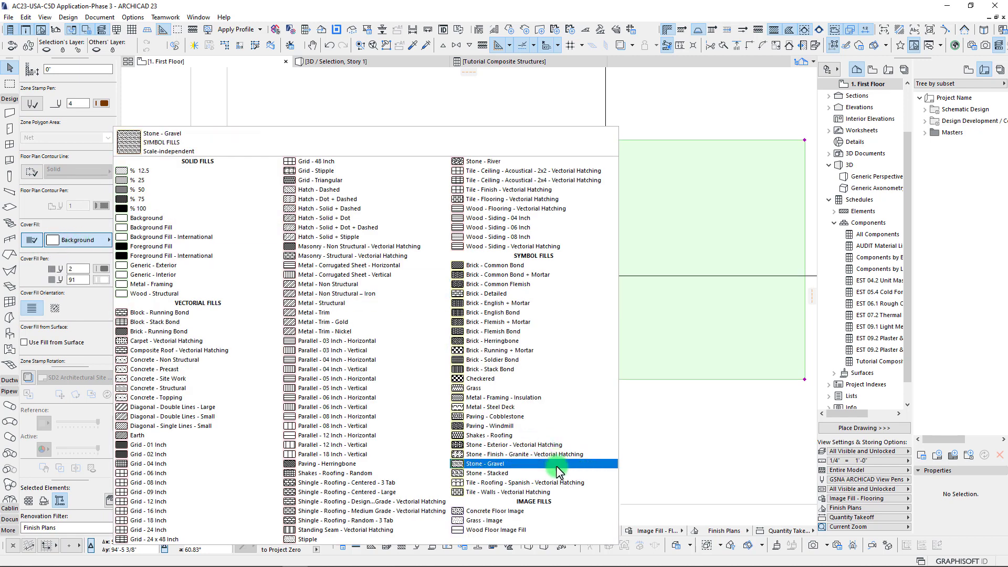
left_click(524, 512)
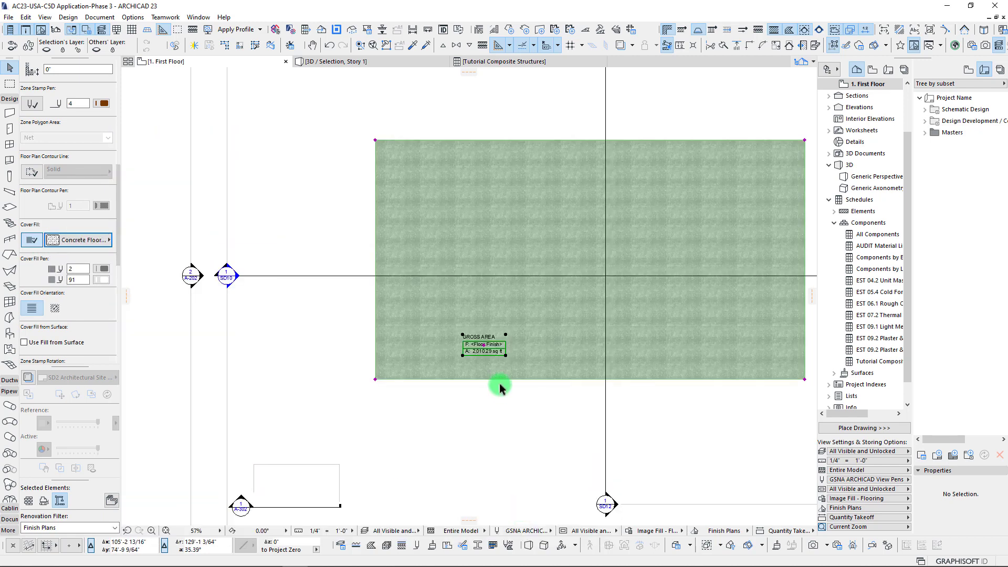
scroll(501, 385, "up", 6)
scroll(401, 346, "up", 4)
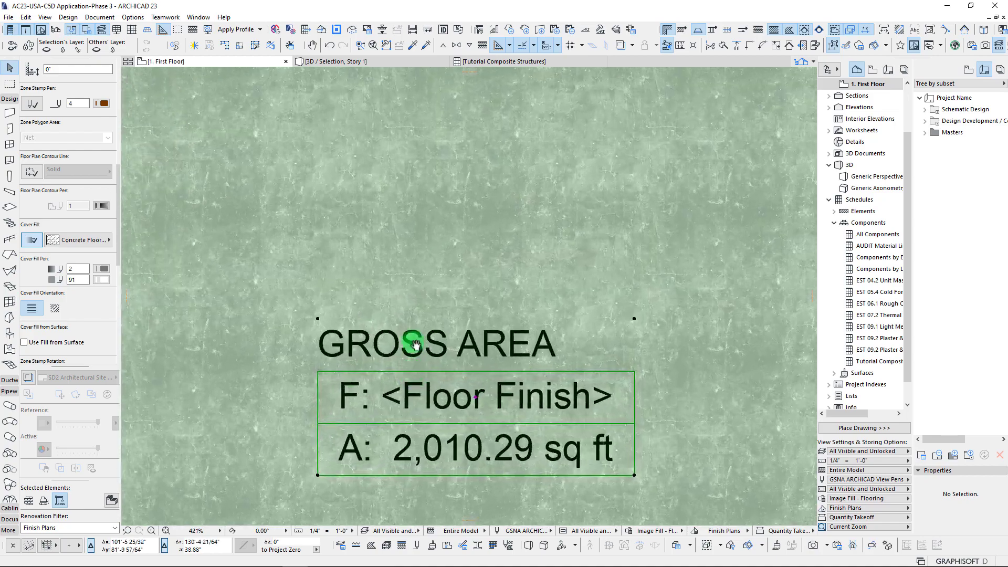
key("Escape")
Reselect the GROSS AREA zone and switch its cover fill back off.
scroll(423, 315, "down", 7)
middle_click_drag(598, 211, 512, 297)
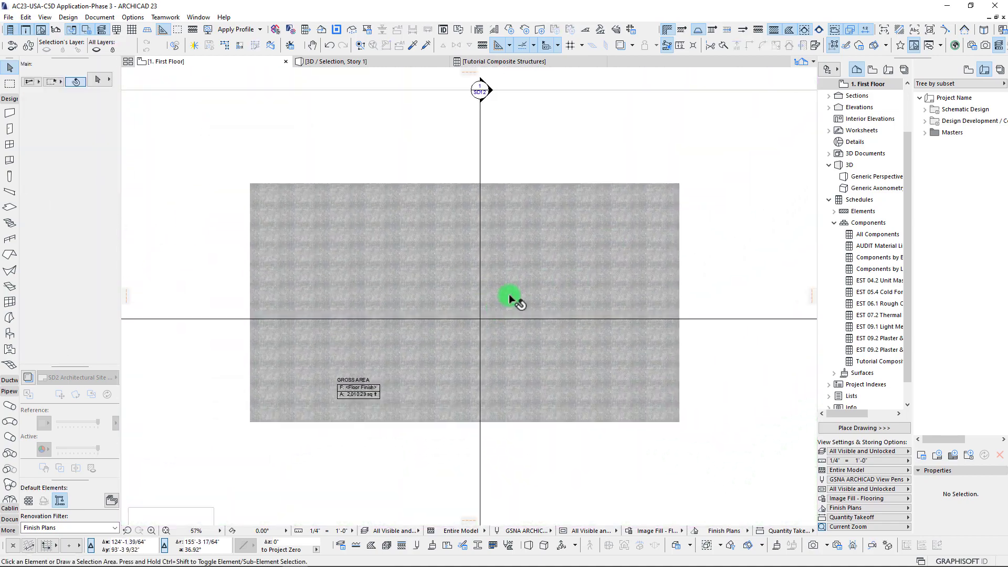
scroll(513, 297, "up", 2)
left_click(511, 296)
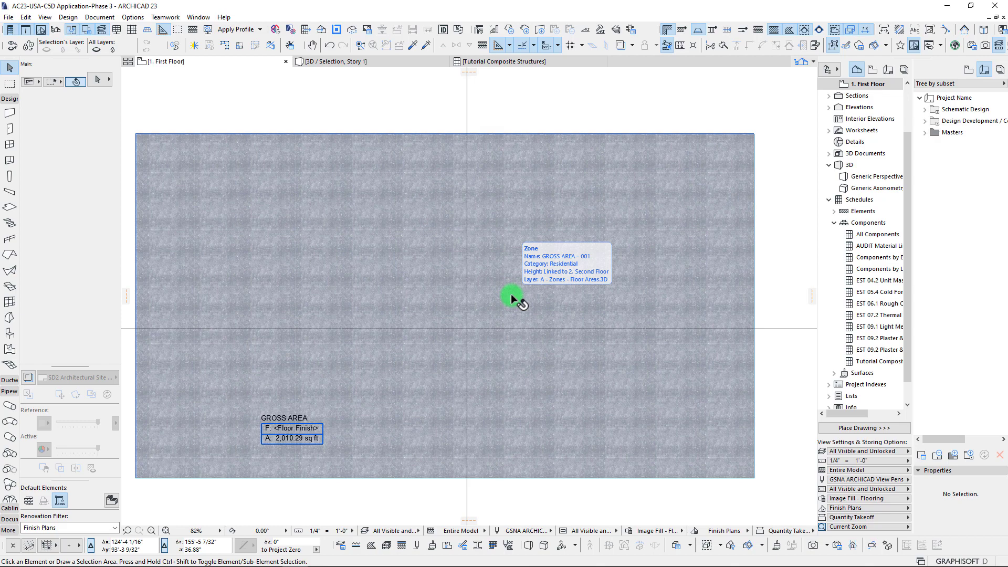
left_click(399, 273)
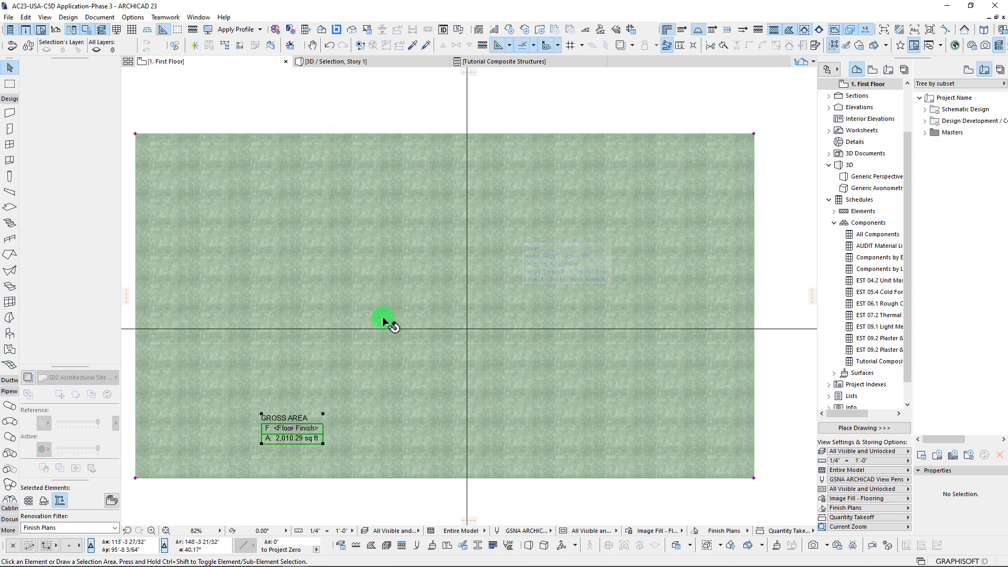
scroll(389, 290, "down", 2)
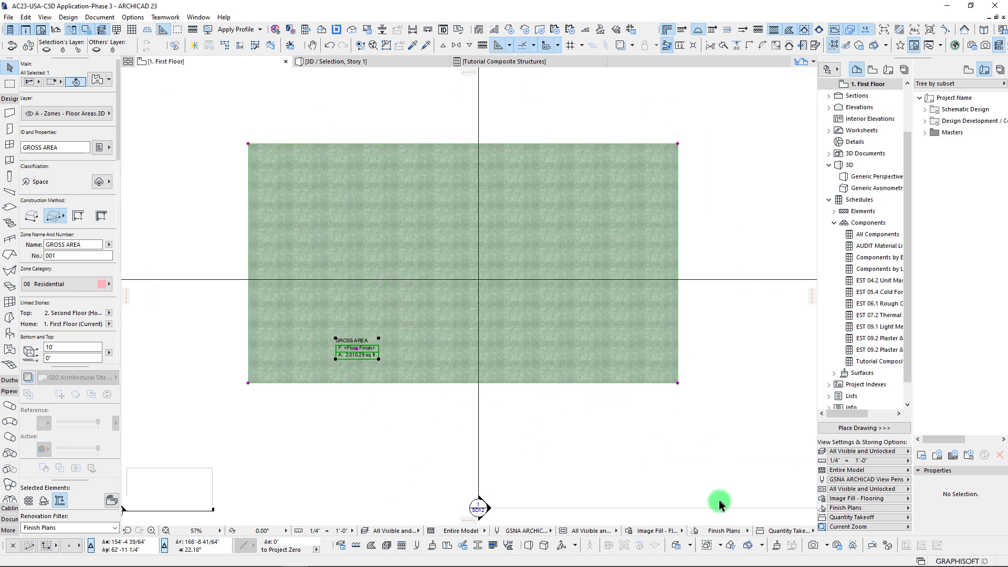
scroll(716, 499, "down", 5)
scroll(614, 454, "up", 4)
middle_click_drag(614, 455, 416, 326)
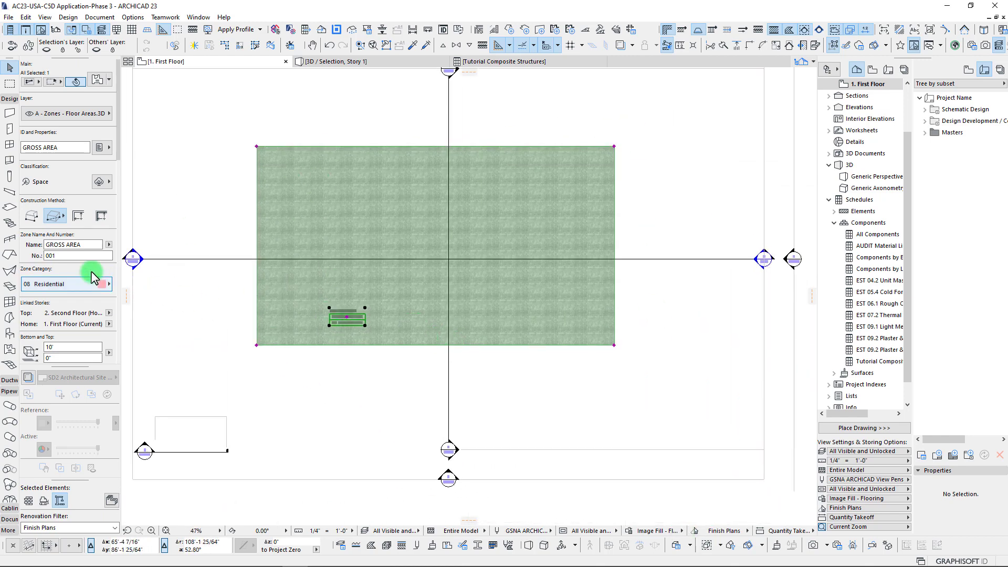
scroll(72, 263, "down", 5)
left_click(73, 263)
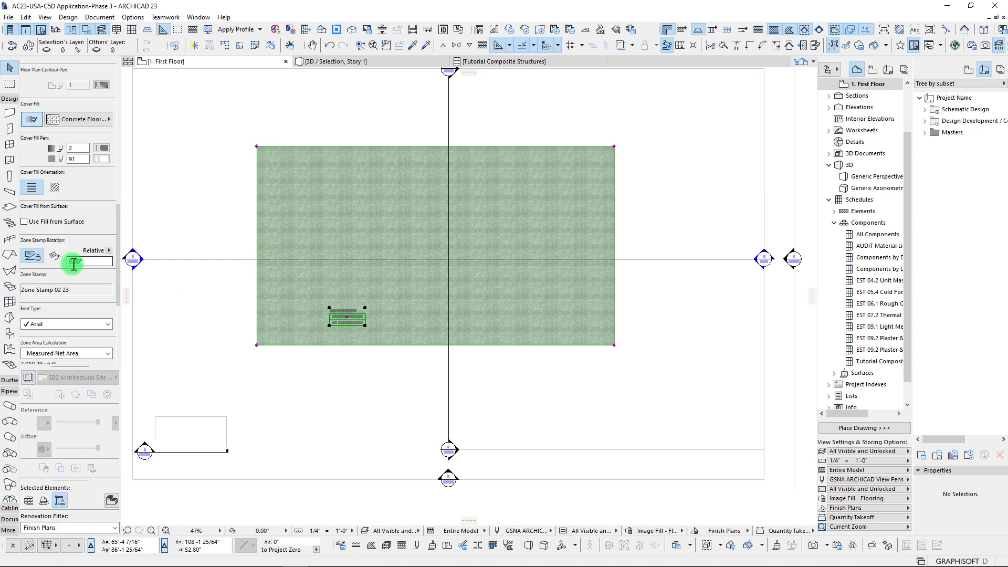
left_click(31, 118)
left_click(352, 367)
scroll(351, 368, "down", 4)
scroll(313, 371, "up", 6)
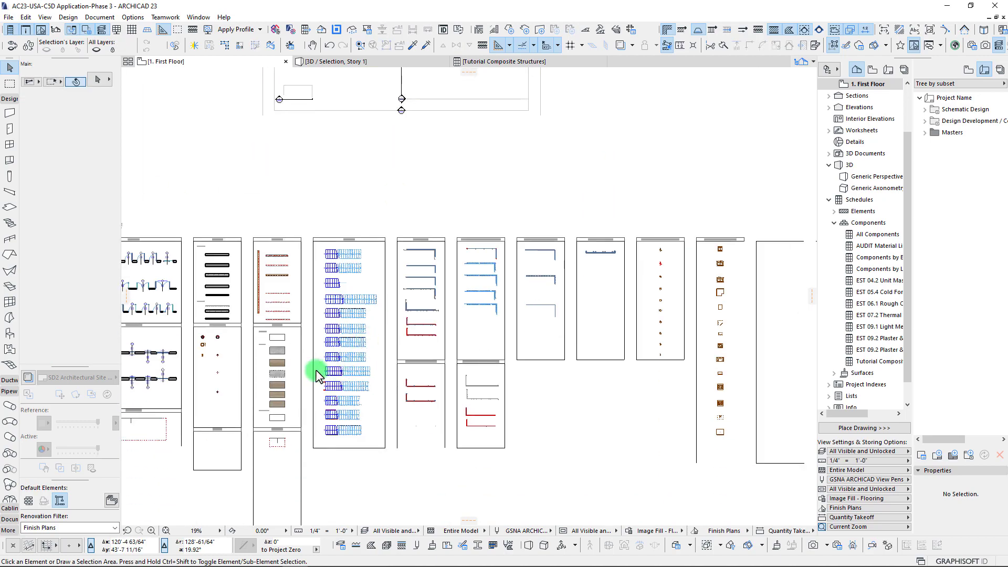
scroll(408, 261, "up", 2)
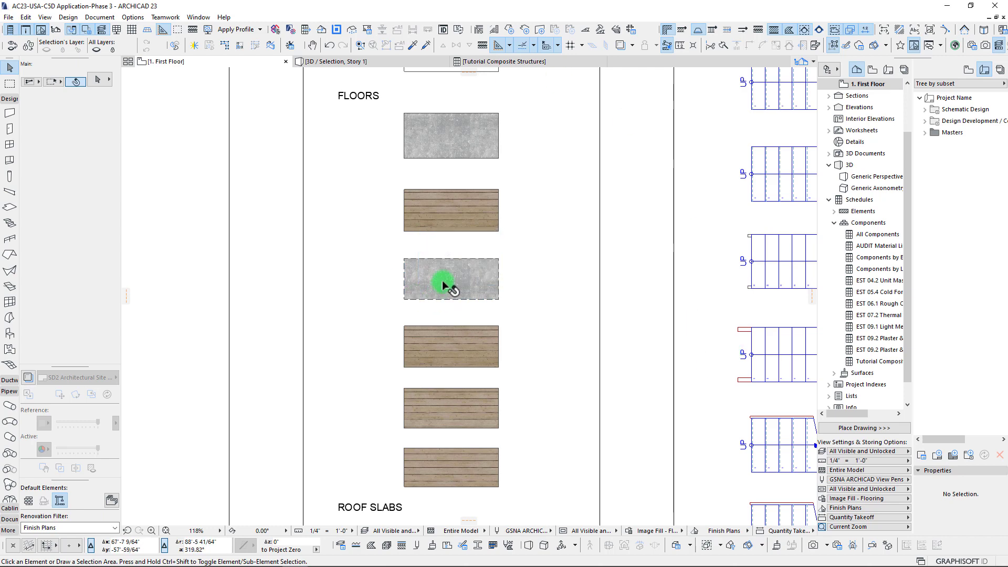
left_click(629, 530)
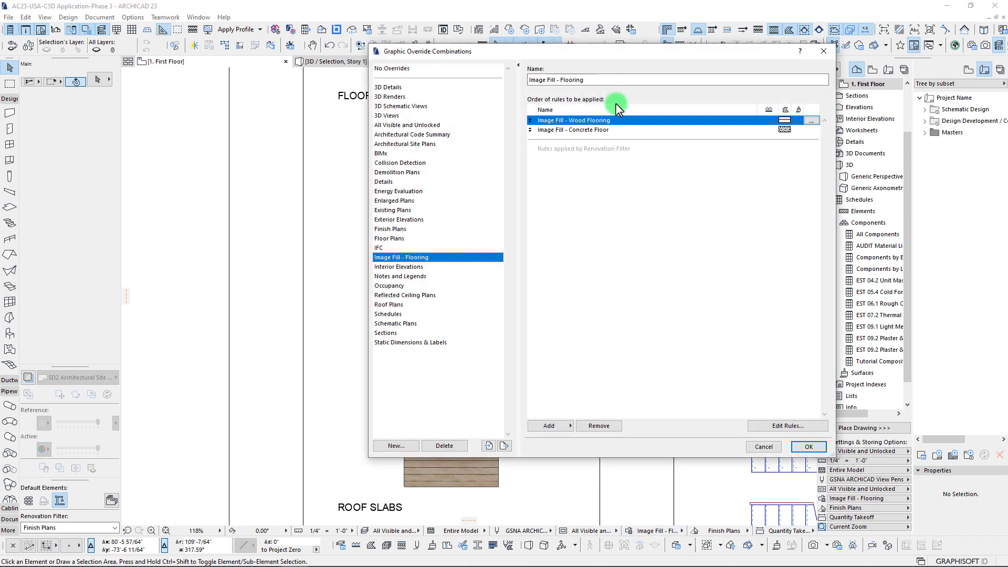
left_click_drag(604, 52, 541, 88)
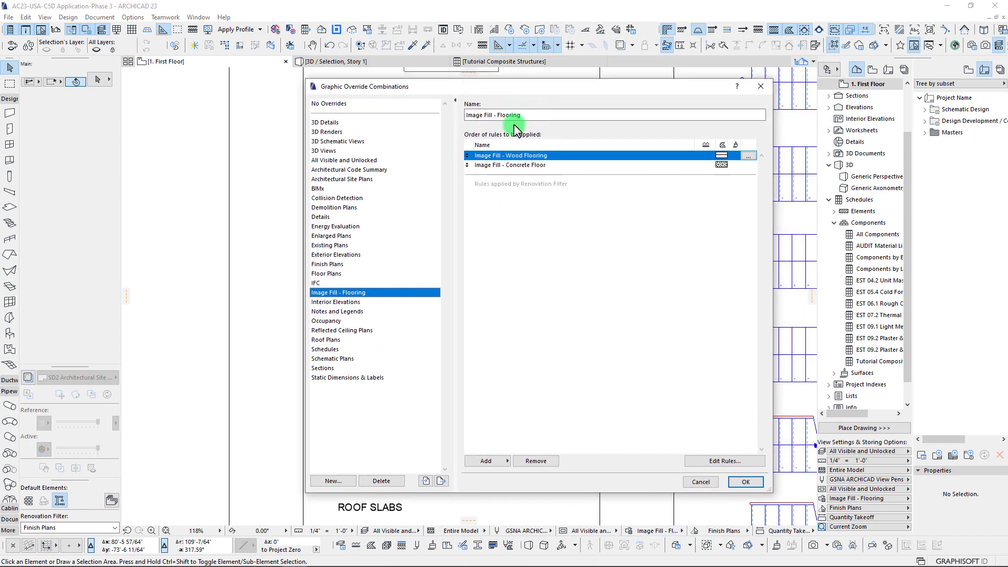
left_click(635, 167)
left_click(670, 156)
left_click_drag(638, 91, 555, 148)
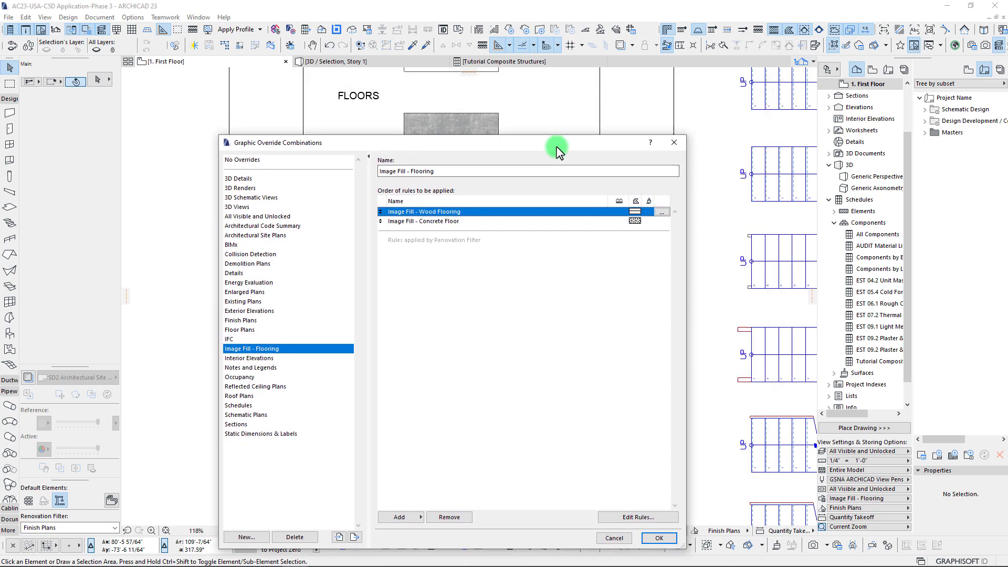
left_click(658, 539)
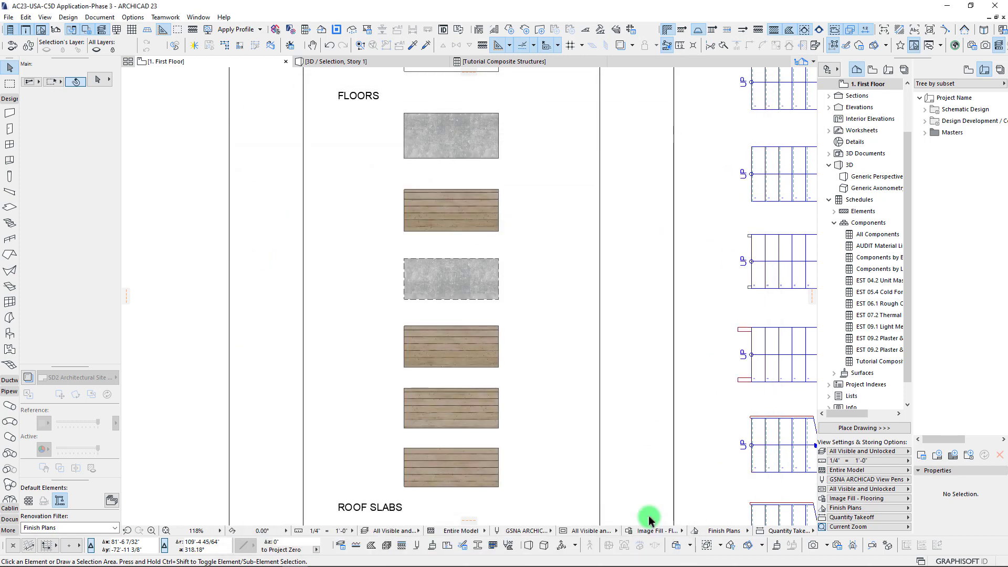